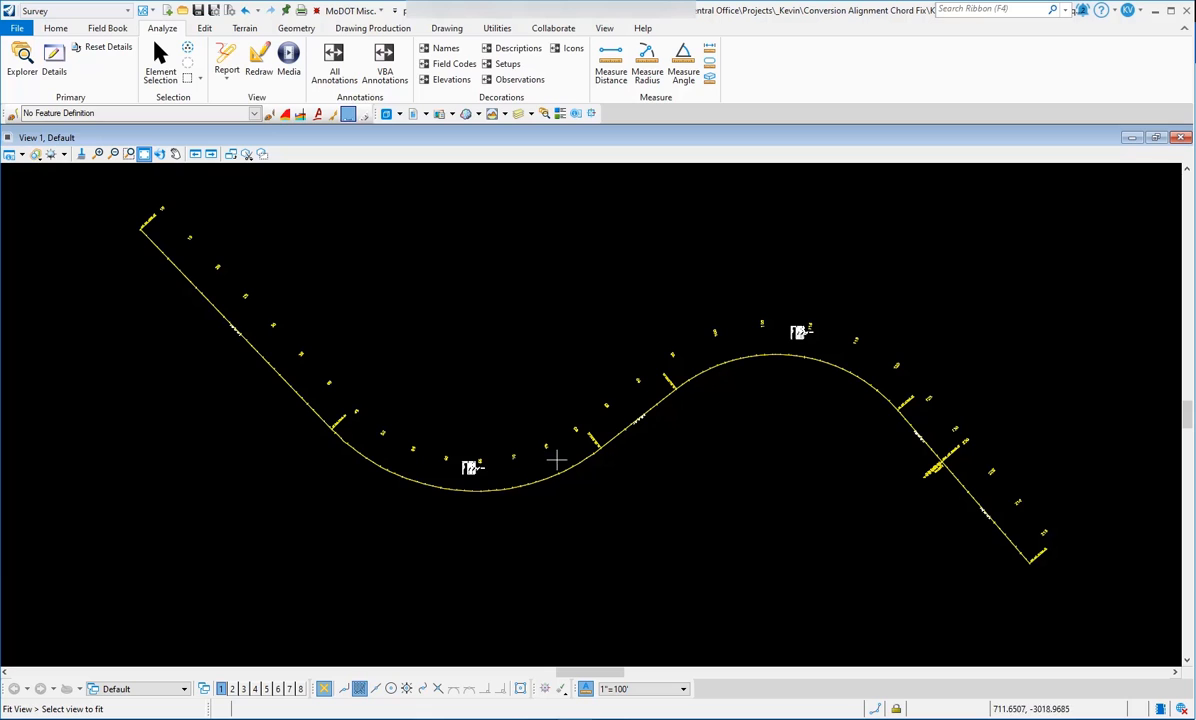
Generate a Horizontal Alignment Review report for the Rte55 alignment, selecting it near the first curve's PT station label.
{"action": "scroll", "coordinate": [571, 430], "scroll_direction": "up", "scroll_amount": 2}
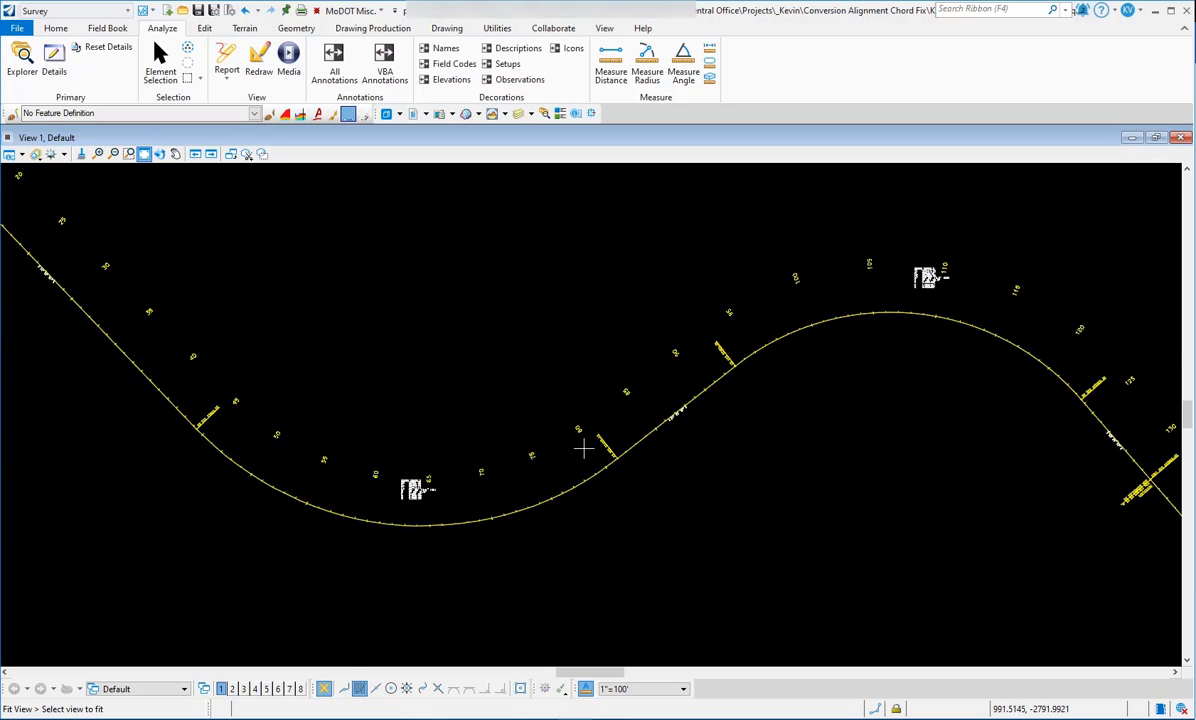
{"action": "scroll", "coordinate": [582, 448], "scroll_direction": "up", "scroll_amount": 2}
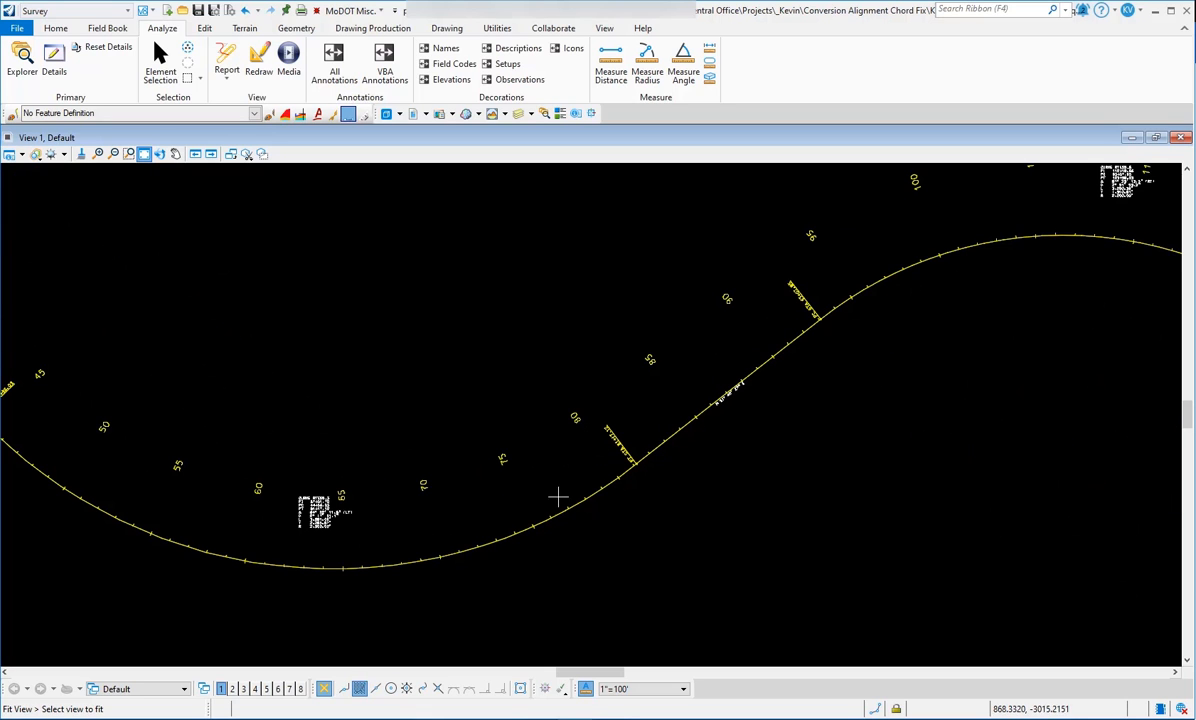
{"action": "scroll", "coordinate": [585, 467], "scroll_direction": "up", "scroll_amount": 1}
{"action": "scroll", "coordinate": [591, 458], "scroll_direction": "up", "scroll_amount": 1}
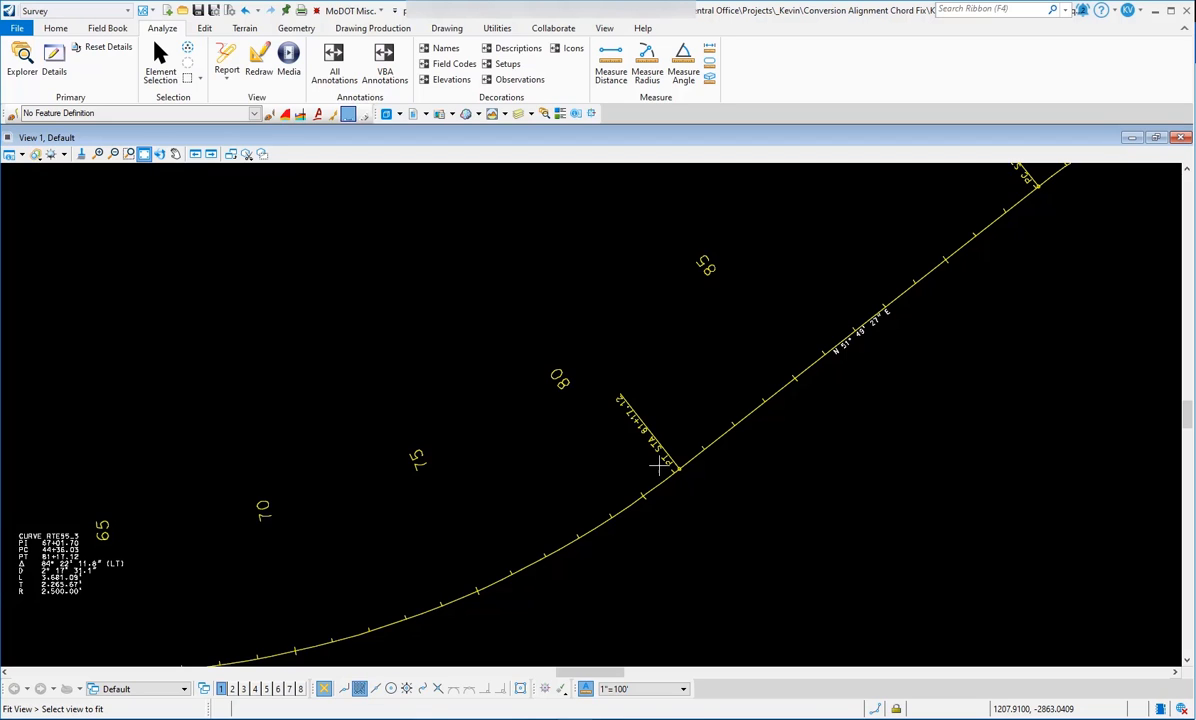
{"action": "scroll", "coordinate": [658, 462], "scroll_direction": "up", "scroll_amount": 4}
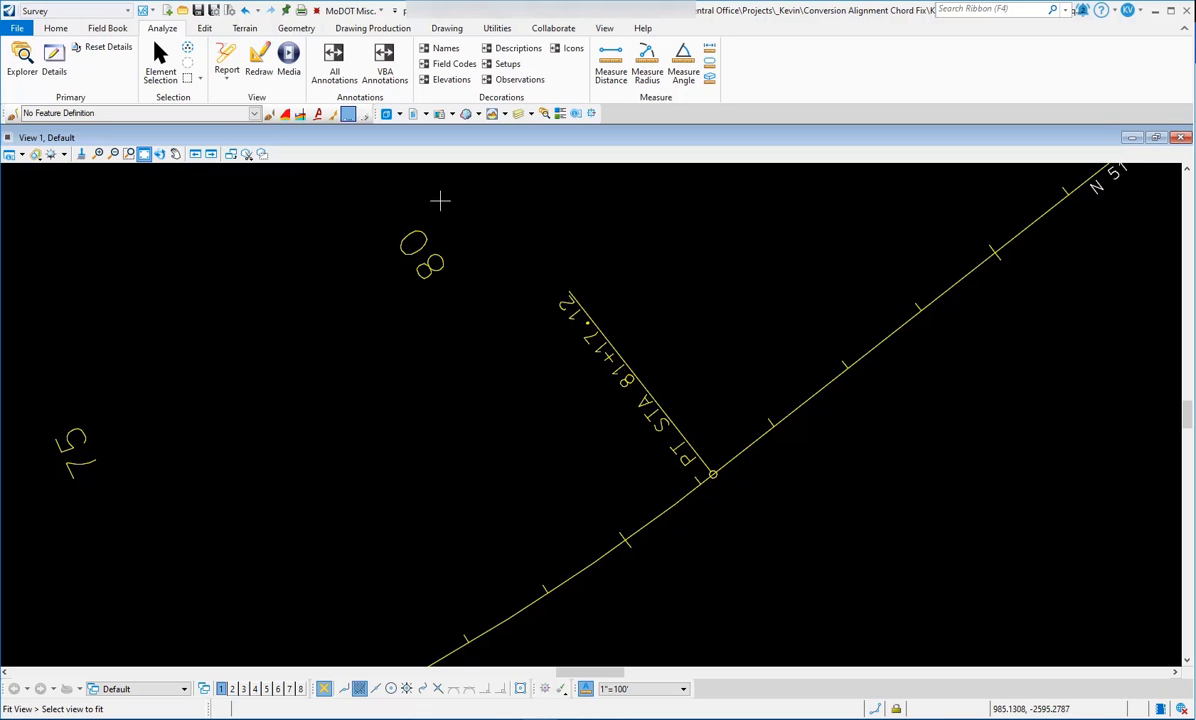
{"action": "left_click", "coordinate": [160, 60]}
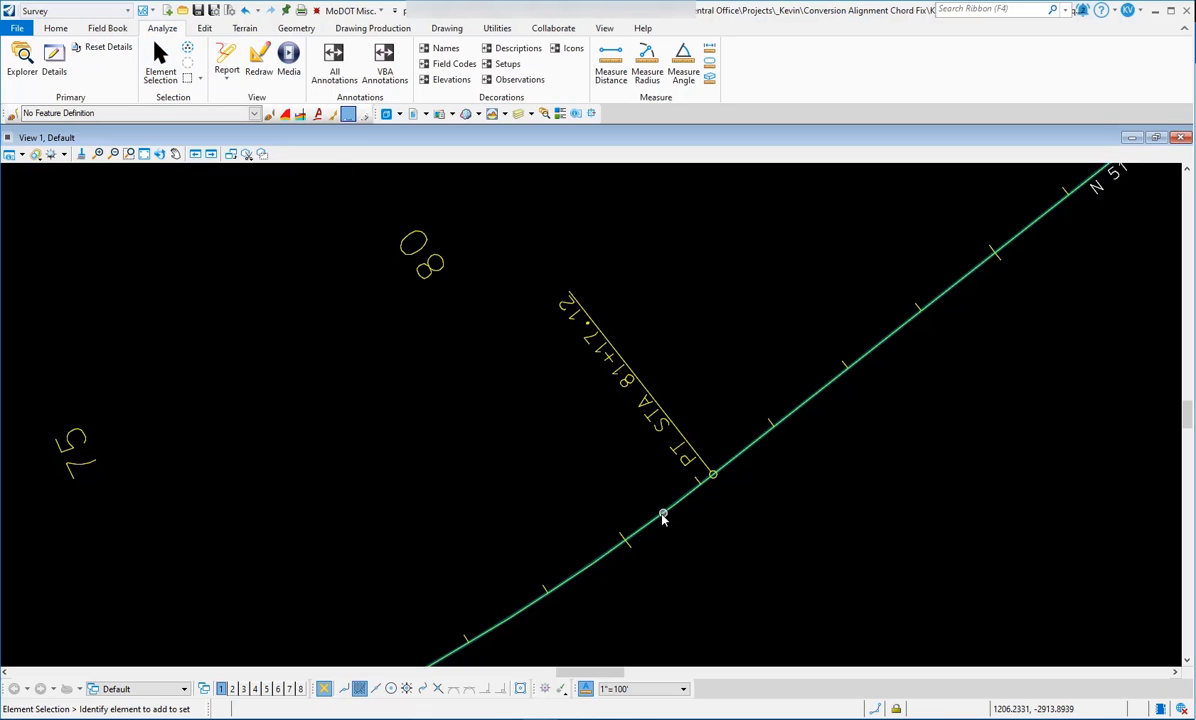
{"action": "mouse_move", "coordinate": [580, 566]}
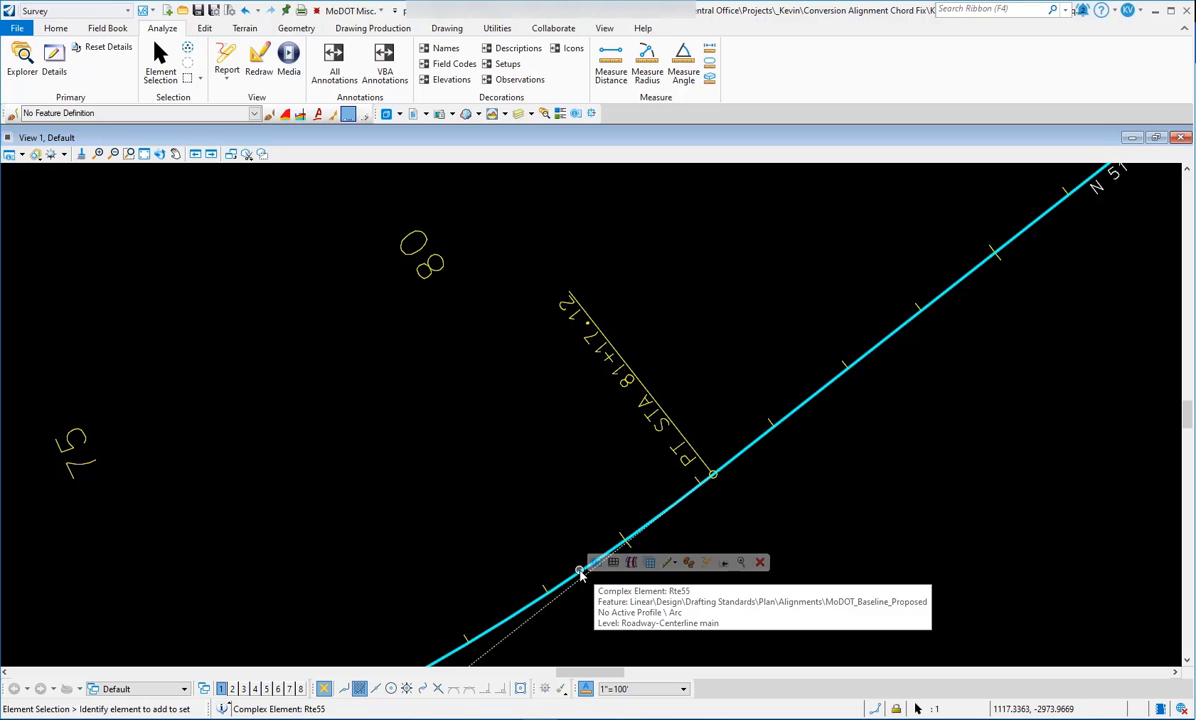
{"action": "left_click", "coordinate": [706, 563]}
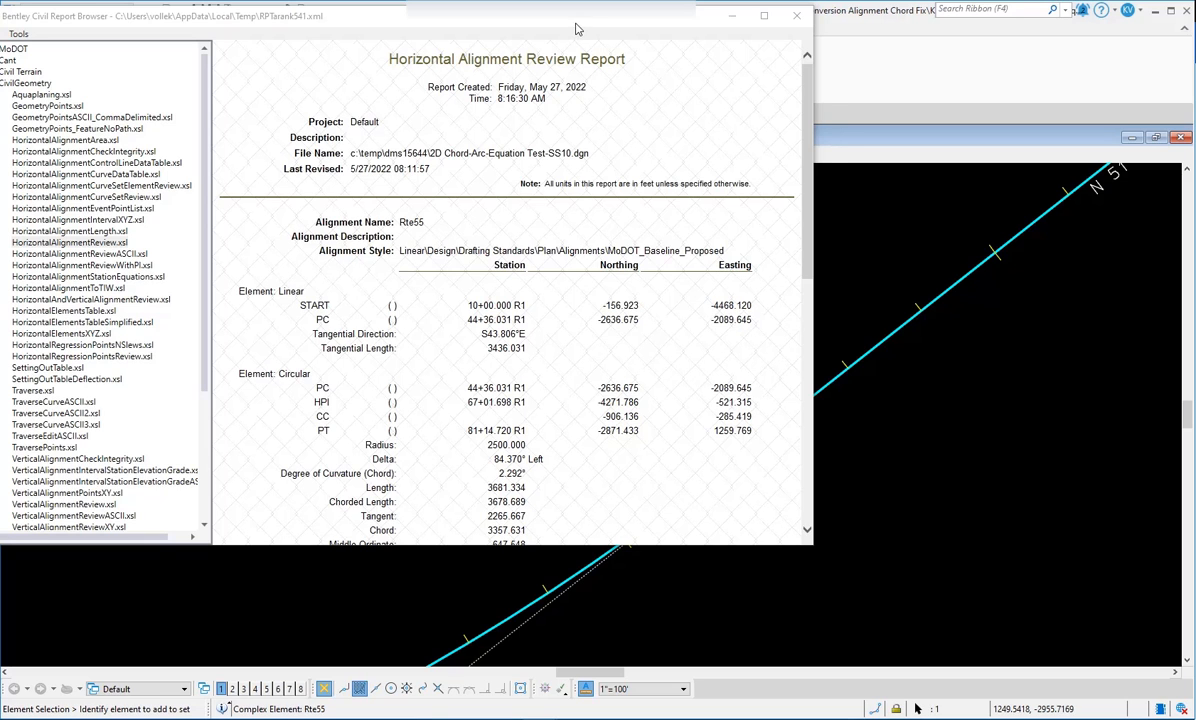
Compare the first curve's PT station in the report with its plan annotation, then close the report and deselect the alignment.
{"action": "left_click_drag", "start_coordinate": [577, 26], "coordinate": [430, 114]}
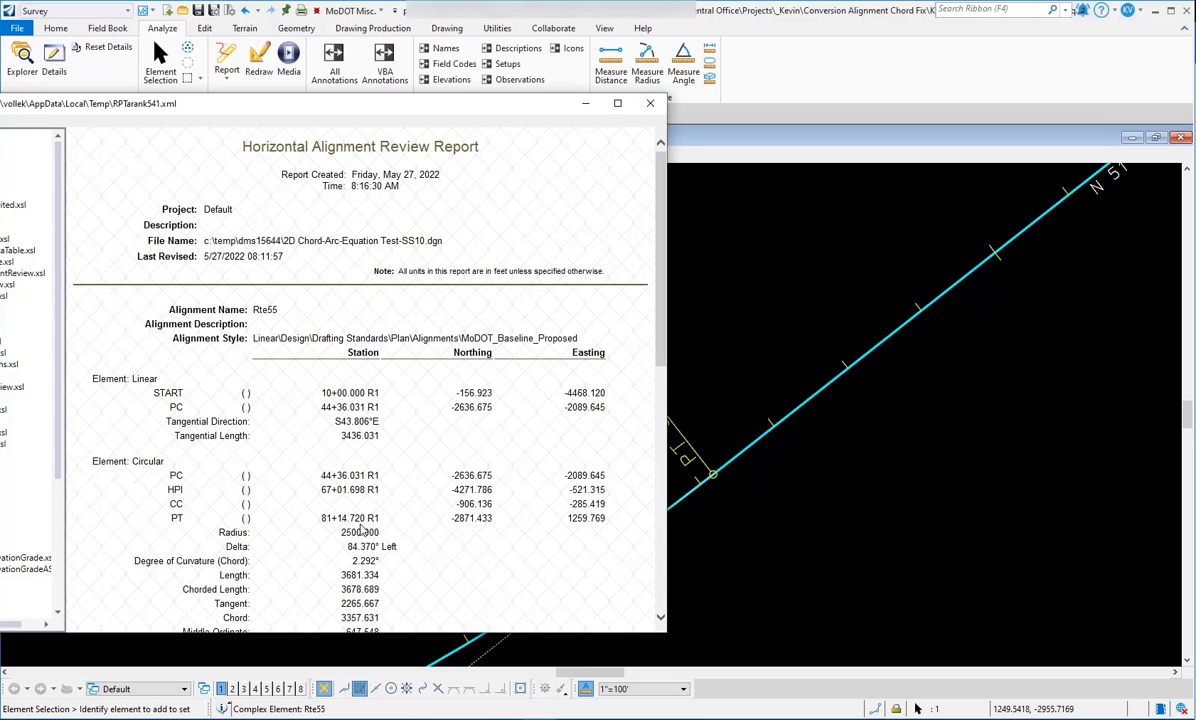
{"action": "scroll", "coordinate": [838, 515], "scroll_direction": "up", "scroll_amount": 5}
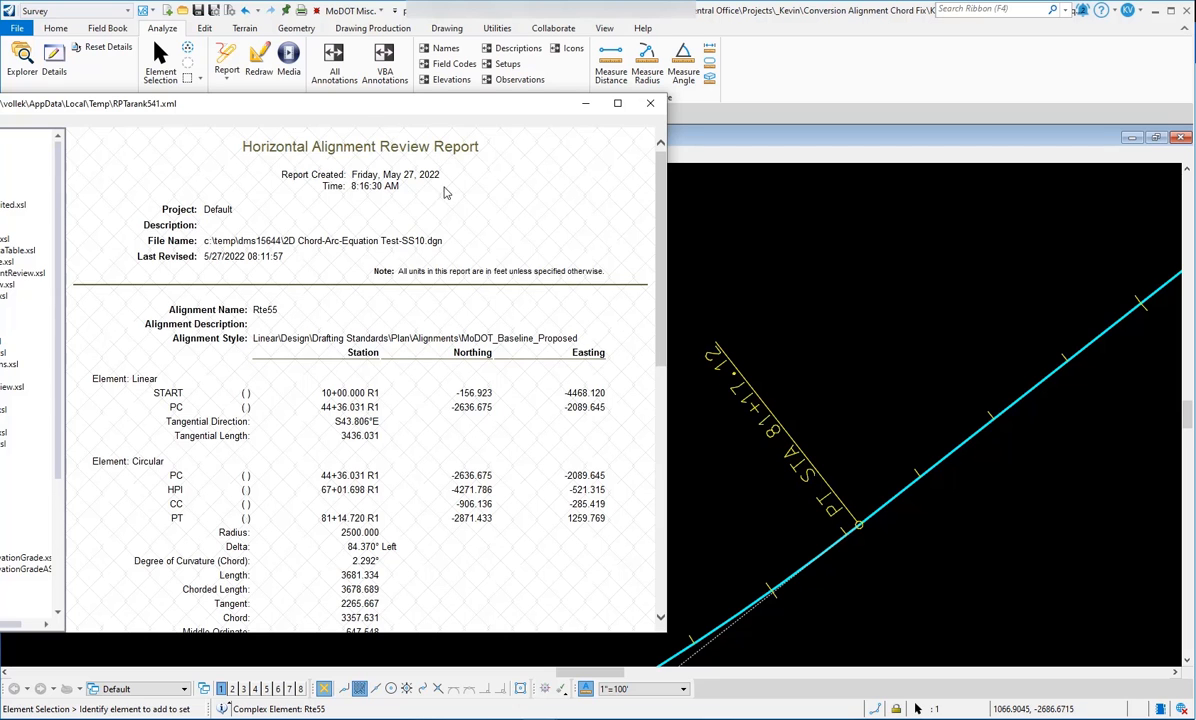
{"action": "left_click_drag", "start_coordinate": [330, 101], "coordinate": [586, 120]}
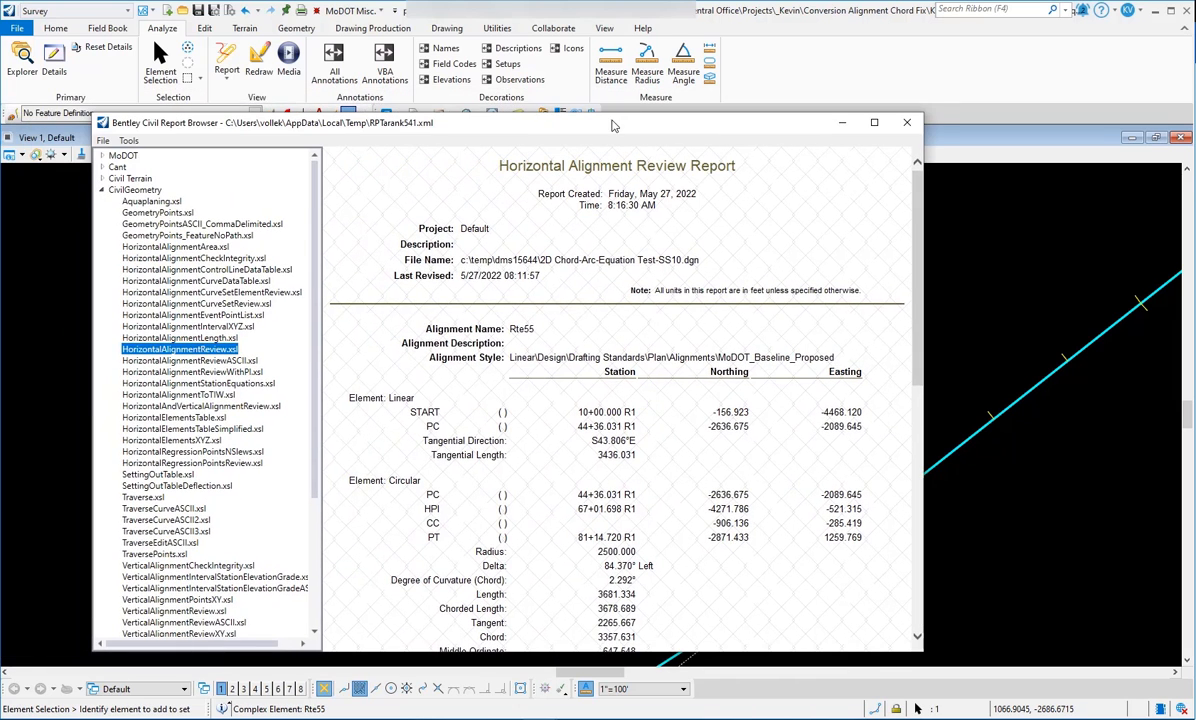
{"action": "left_click", "coordinate": [907, 122]}
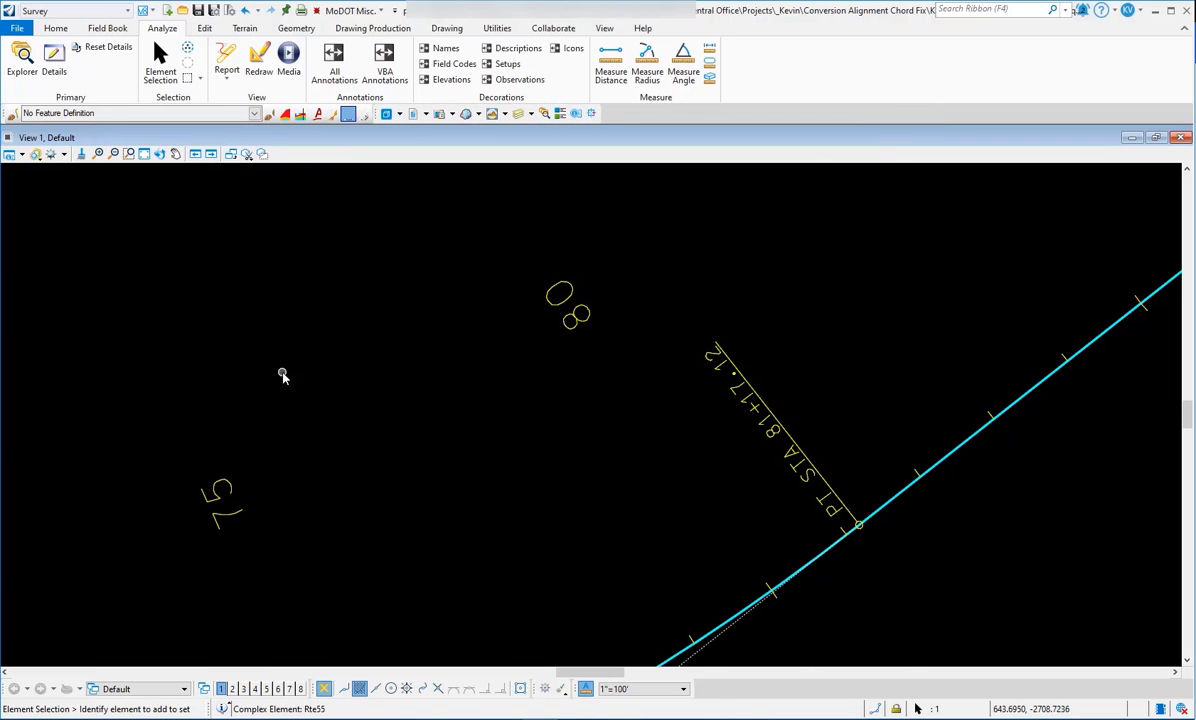
{"action": "left_click", "coordinate": [350, 372]}
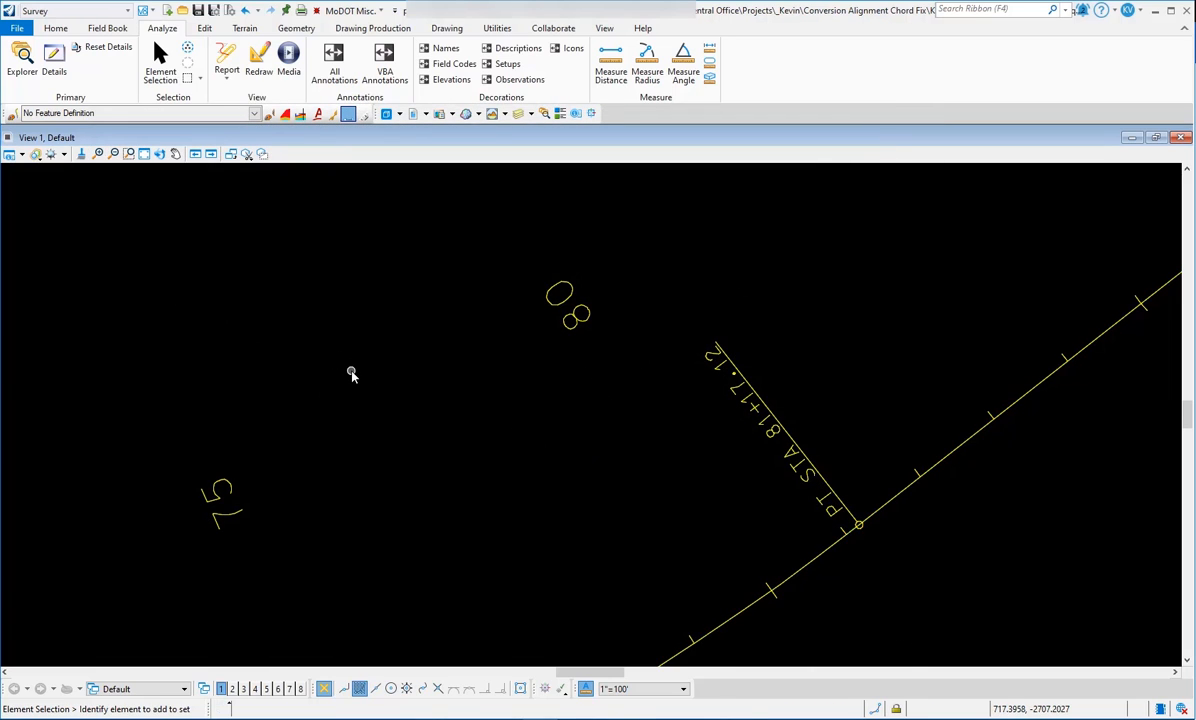
Set the Degree Of Curve Method to Chord in the design file's Civil Formatting settings and return to the drawing.
{"action": "left_click", "coordinate": [18, 29]}
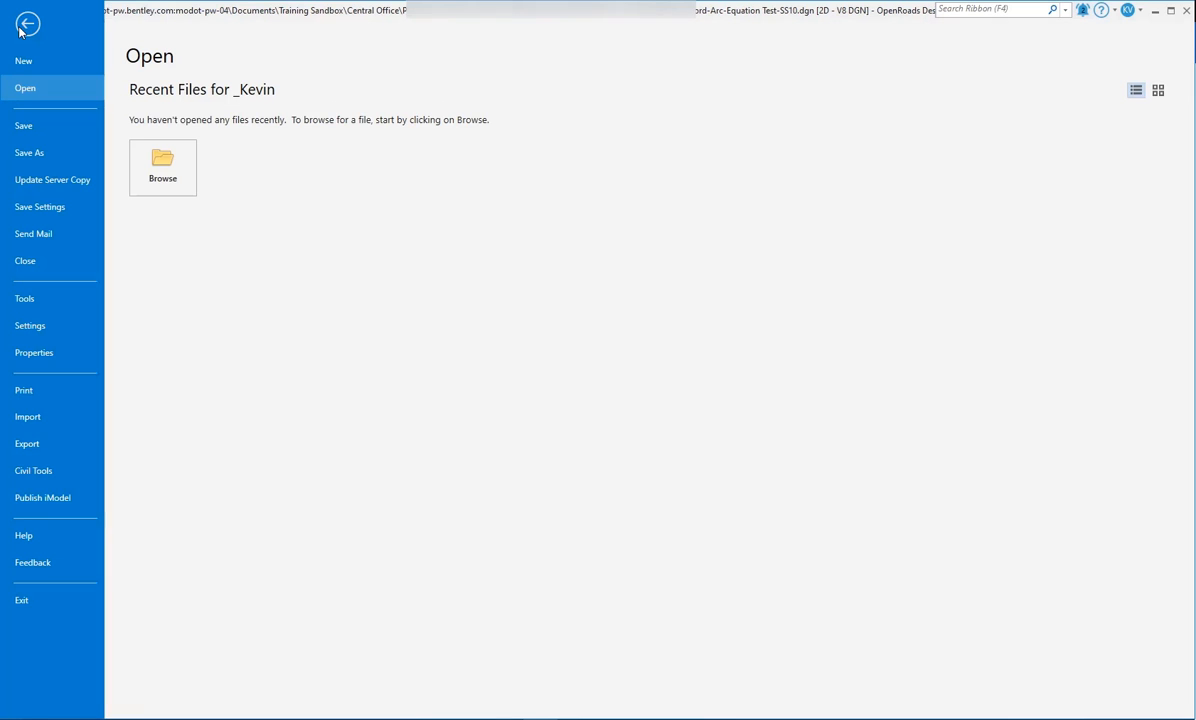
{"action": "left_click", "coordinate": [30, 325]}
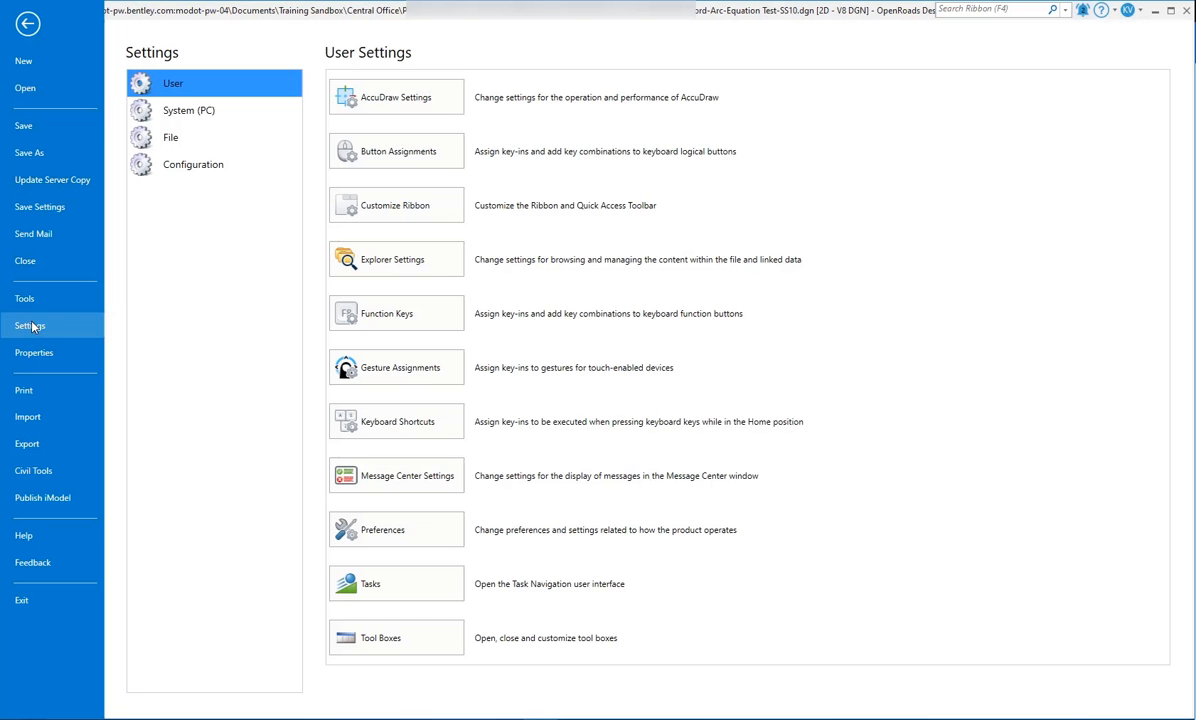
{"action": "left_click", "coordinate": [180, 141]}
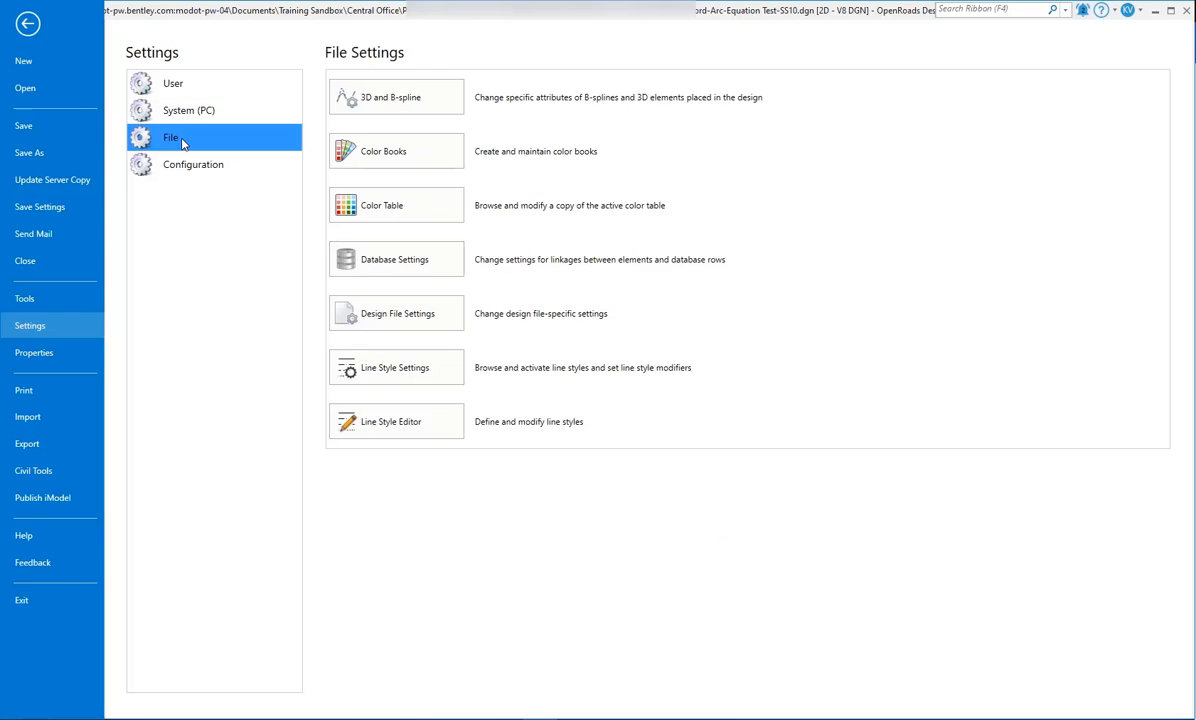
{"action": "left_click", "coordinate": [417, 318]}
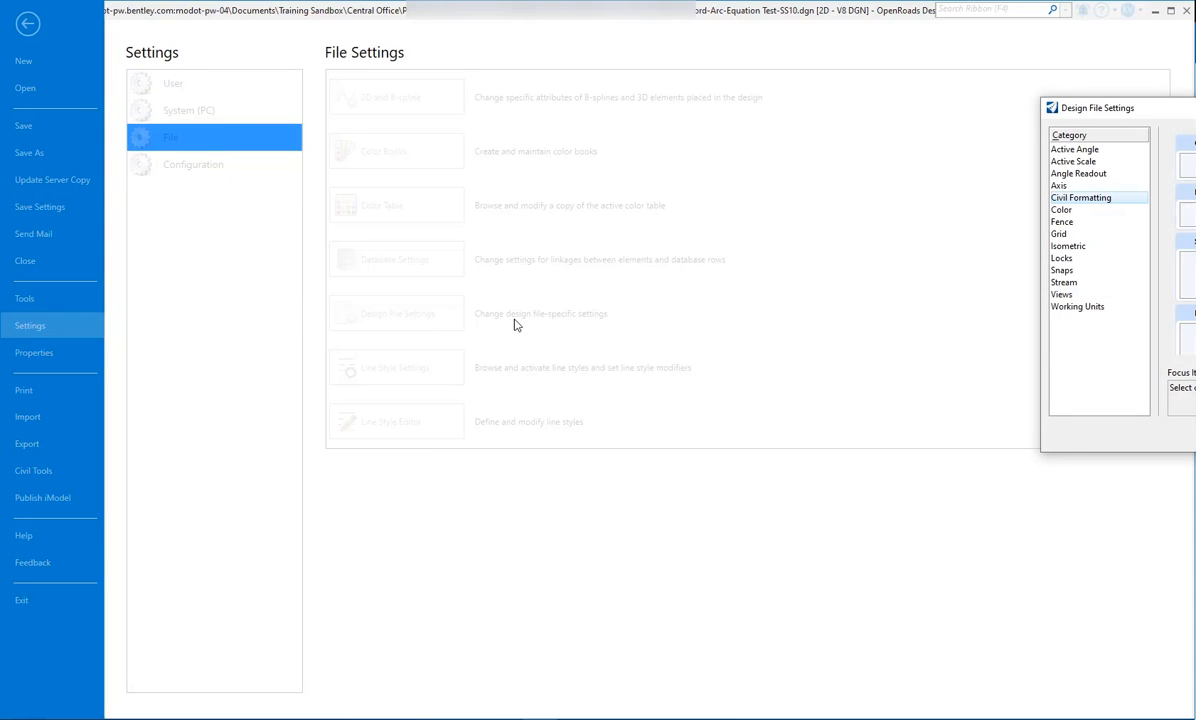
{"action": "left_click_drag", "start_coordinate": [1138, 113], "coordinate": [531, 197]}
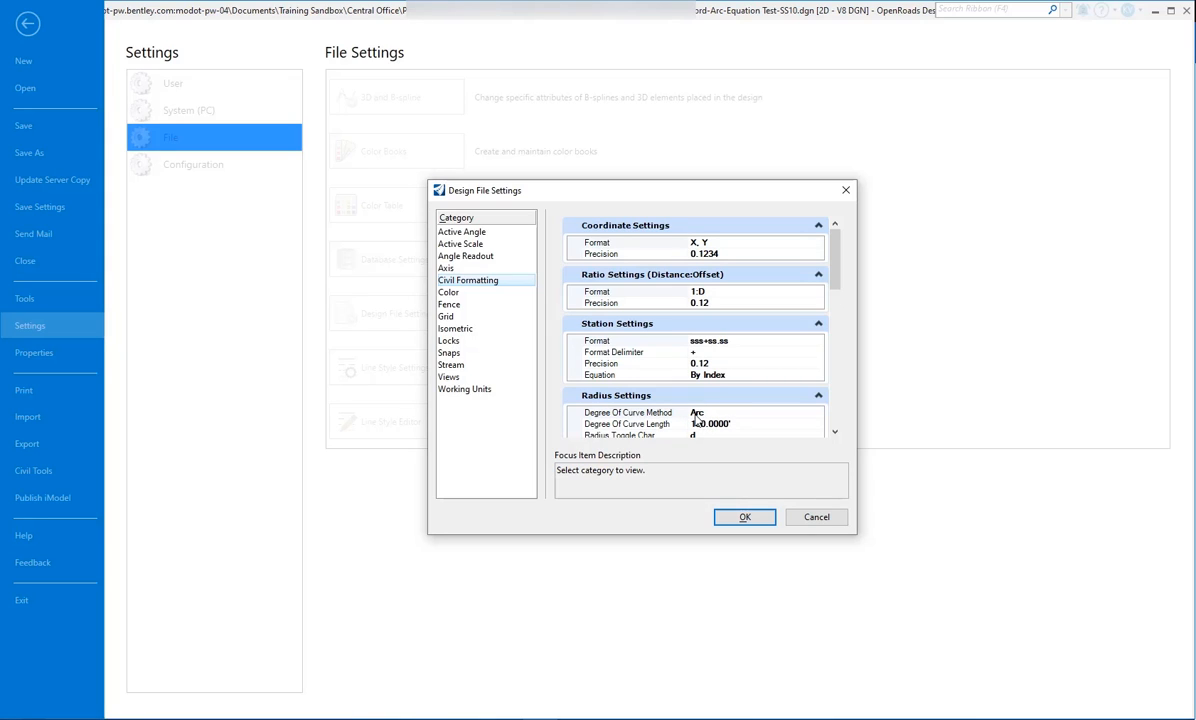
{"action": "left_click", "coordinate": [812, 413]}
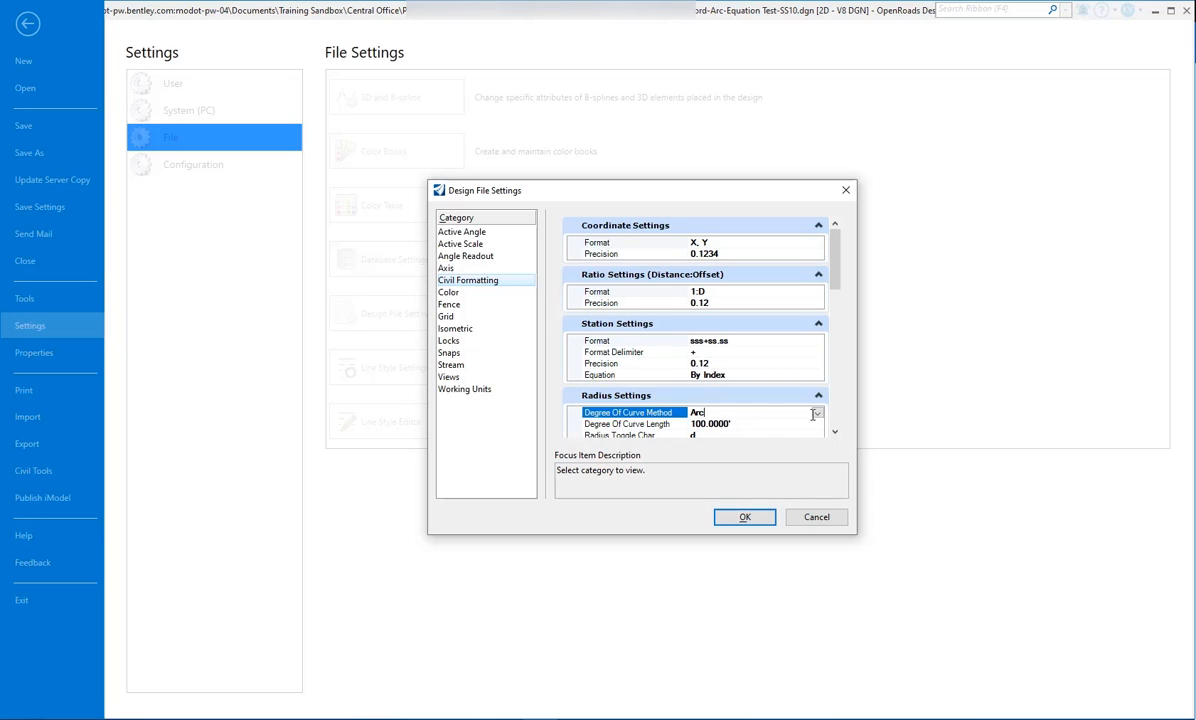
{"action": "left_click", "coordinate": [818, 415]}
{"action": "left_click", "coordinate": [780, 436]}
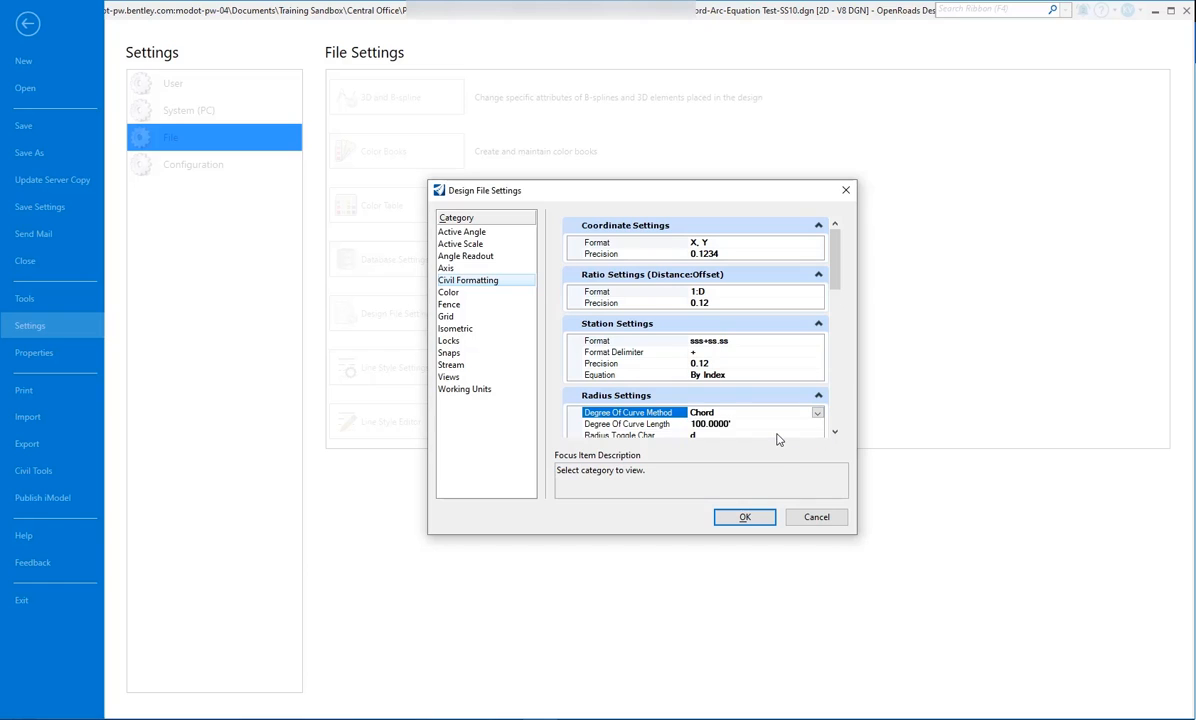
{"action": "left_click", "coordinate": [757, 518]}
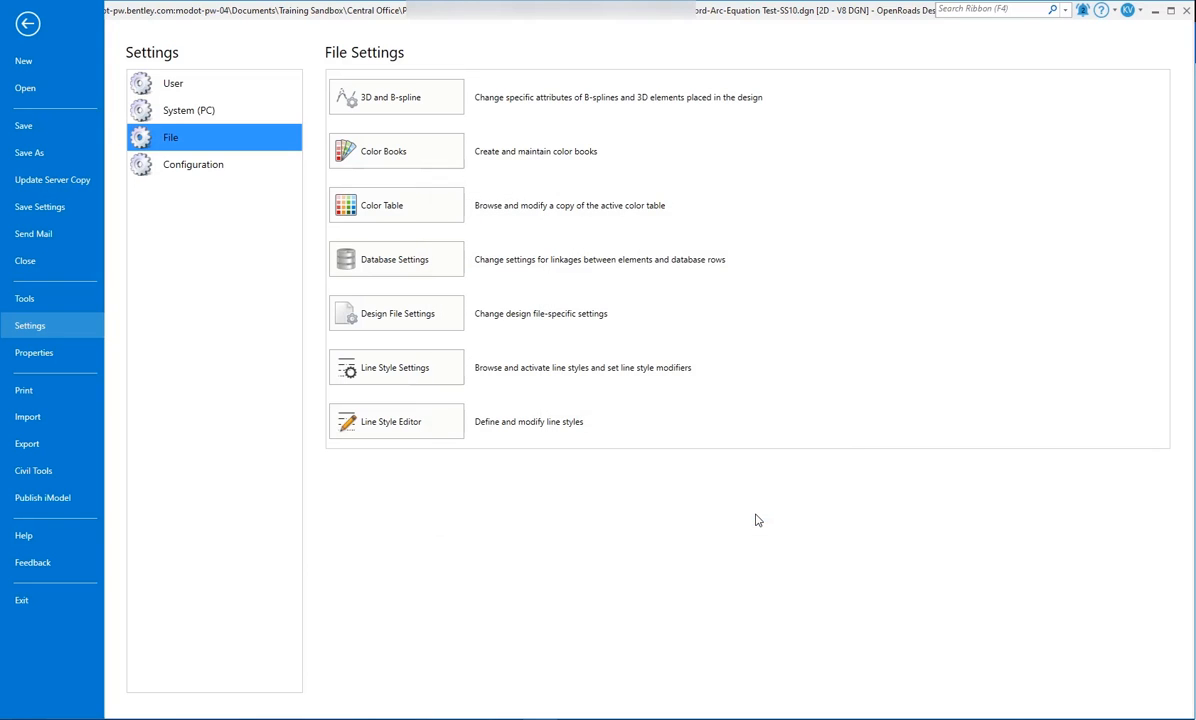
{"action": "left_click", "coordinate": [27, 23]}
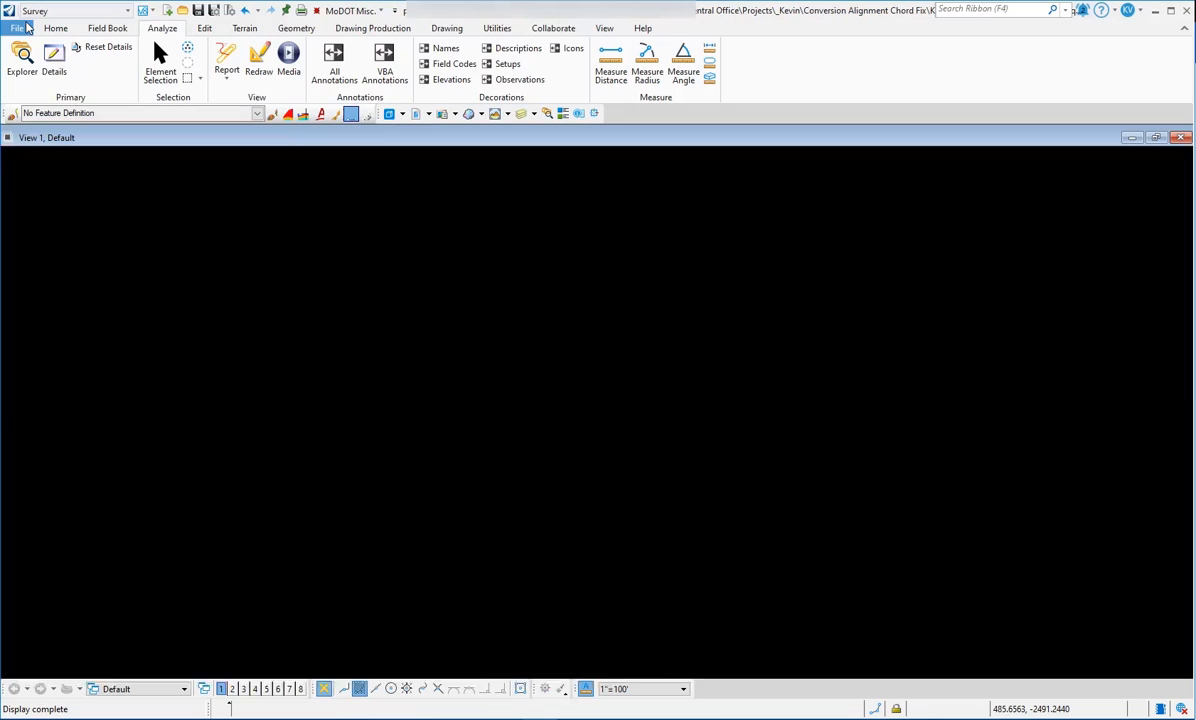
Generate a new Horizontal Alignment Review report for Rte55 using the chord-based curve setting.
{"action": "scroll", "coordinate": [930, 345], "scroll_direction": "down", "scroll_amount": 2}
{"action": "scroll", "coordinate": [736, 445], "scroll_direction": "up", "scroll_amount": 2}
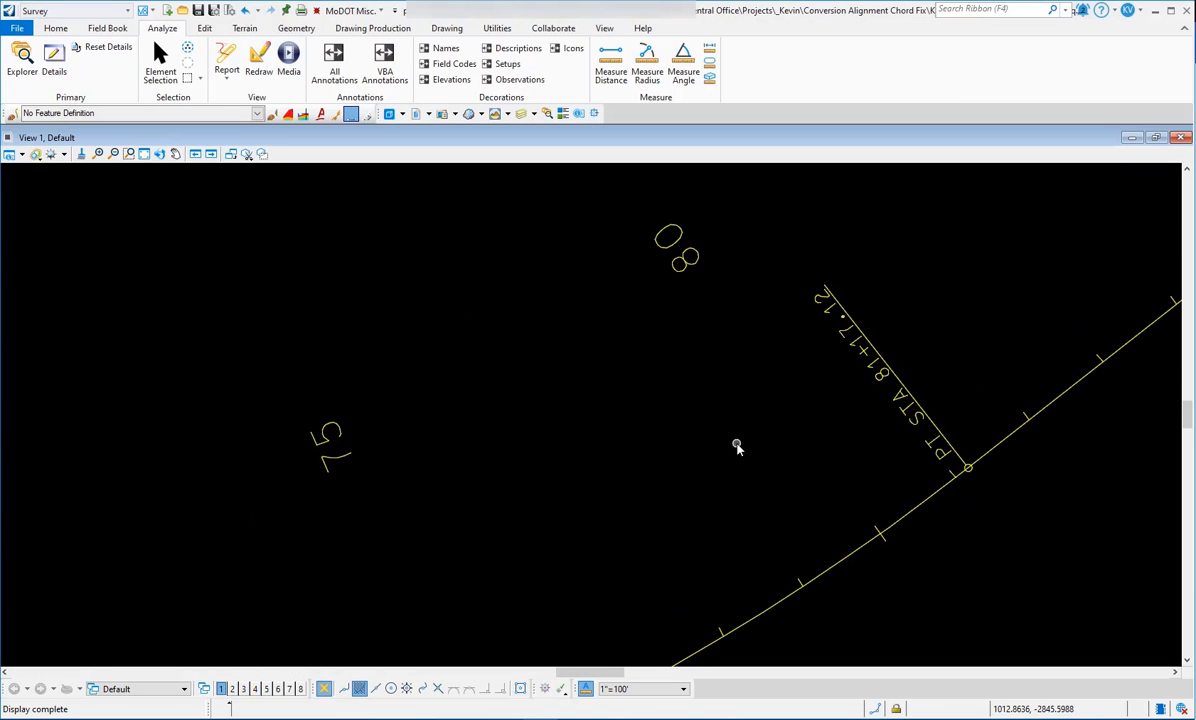
{"action": "left_click", "coordinate": [752, 623]}
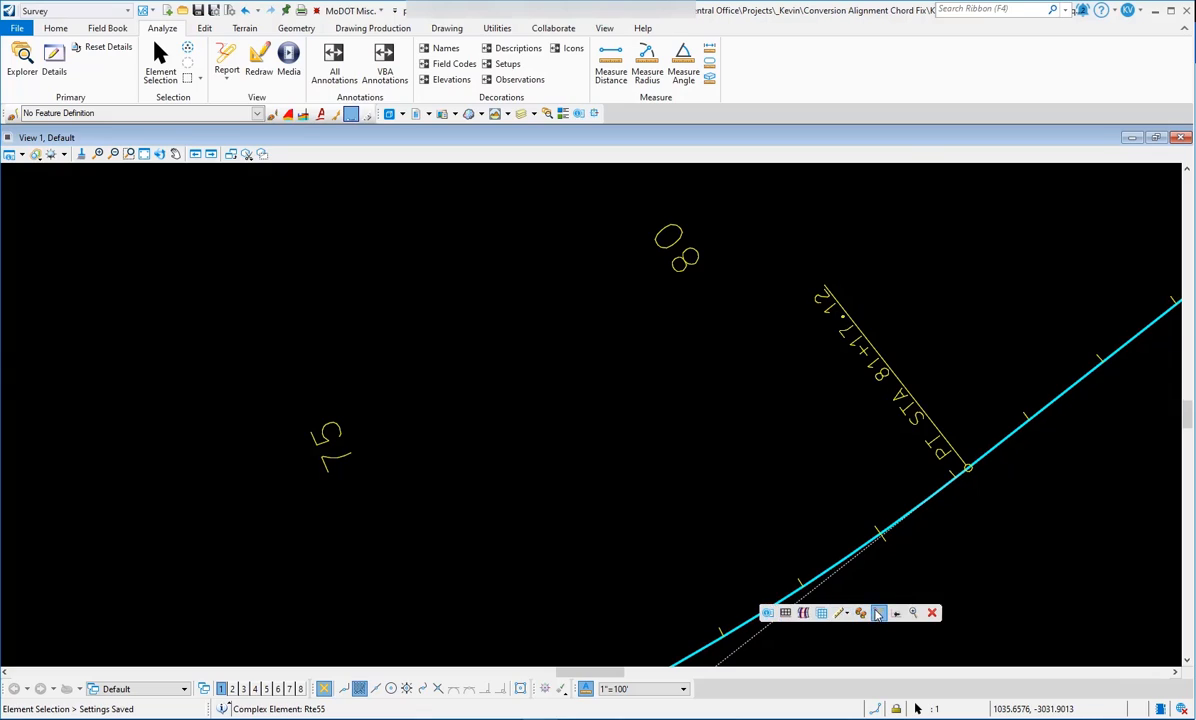
{"action": "left_click", "coordinate": [872, 613]}
Check the first circular element's PT station in the new report against the plan annotation and close the report.
{"action": "left_click_drag", "start_coordinate": [630, 114], "coordinate": [505, 109]}
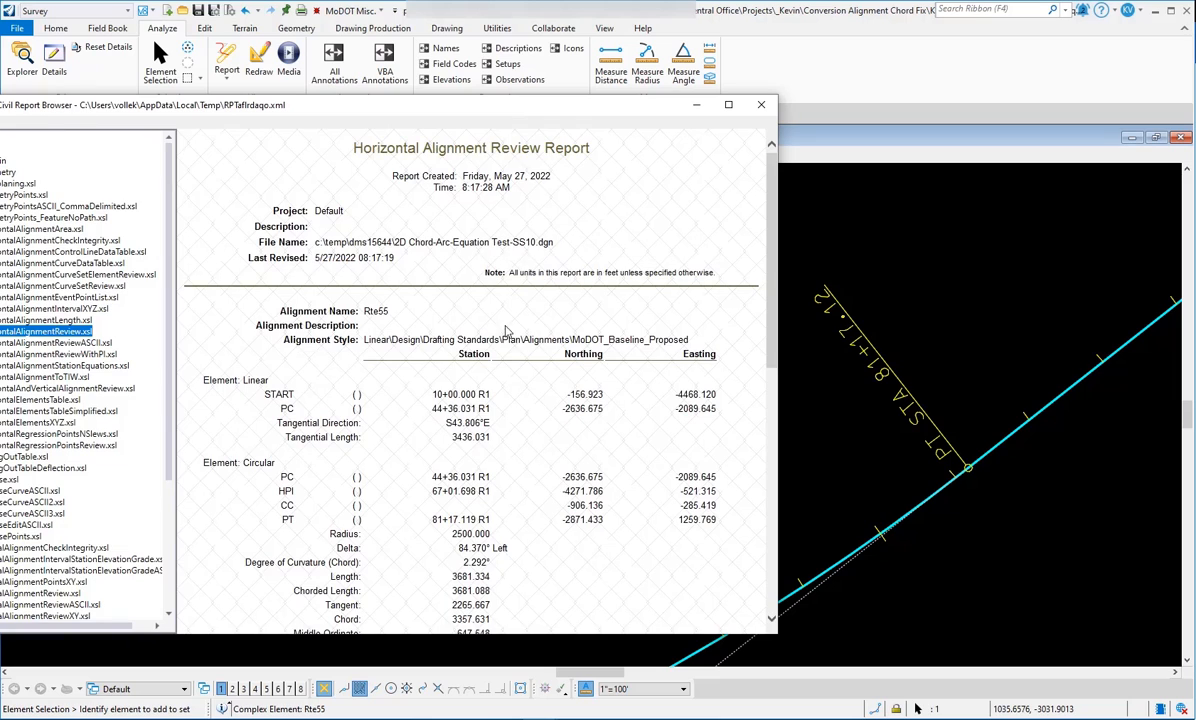
{"action": "scroll", "coordinate": [455, 320], "scroll_direction": "down", "scroll_amount": 3}
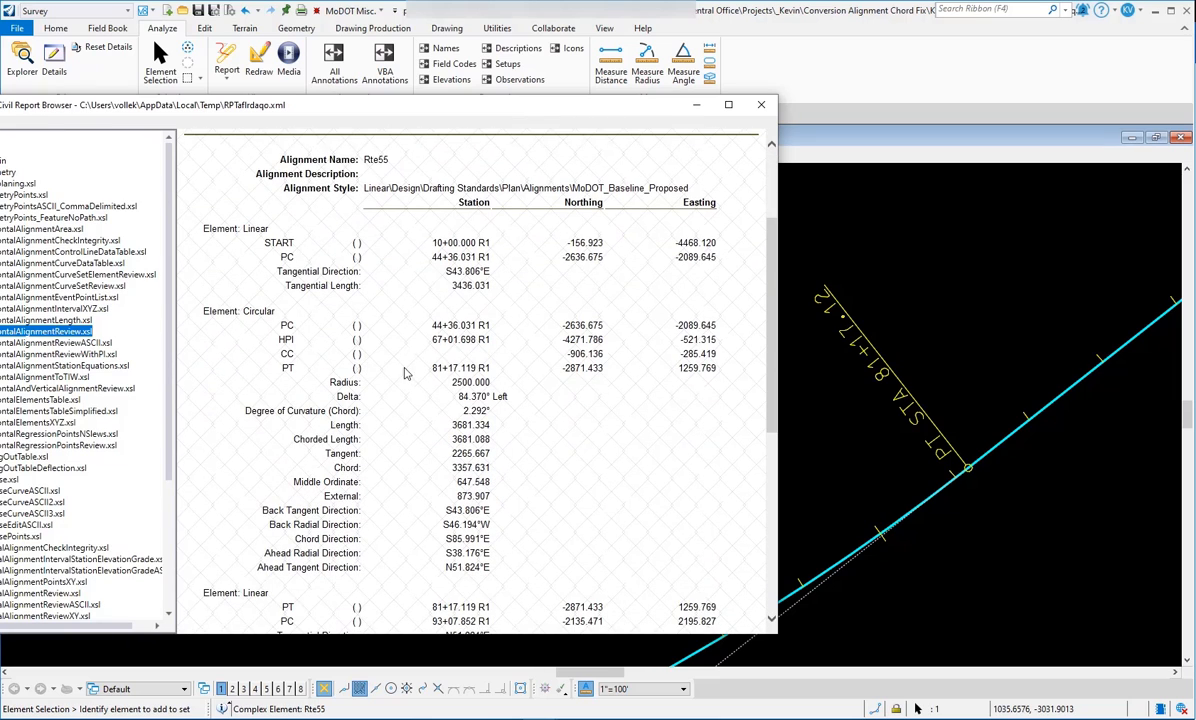
{"action": "left_click_drag", "start_coordinate": [430, 370], "coordinate": [494, 371]}
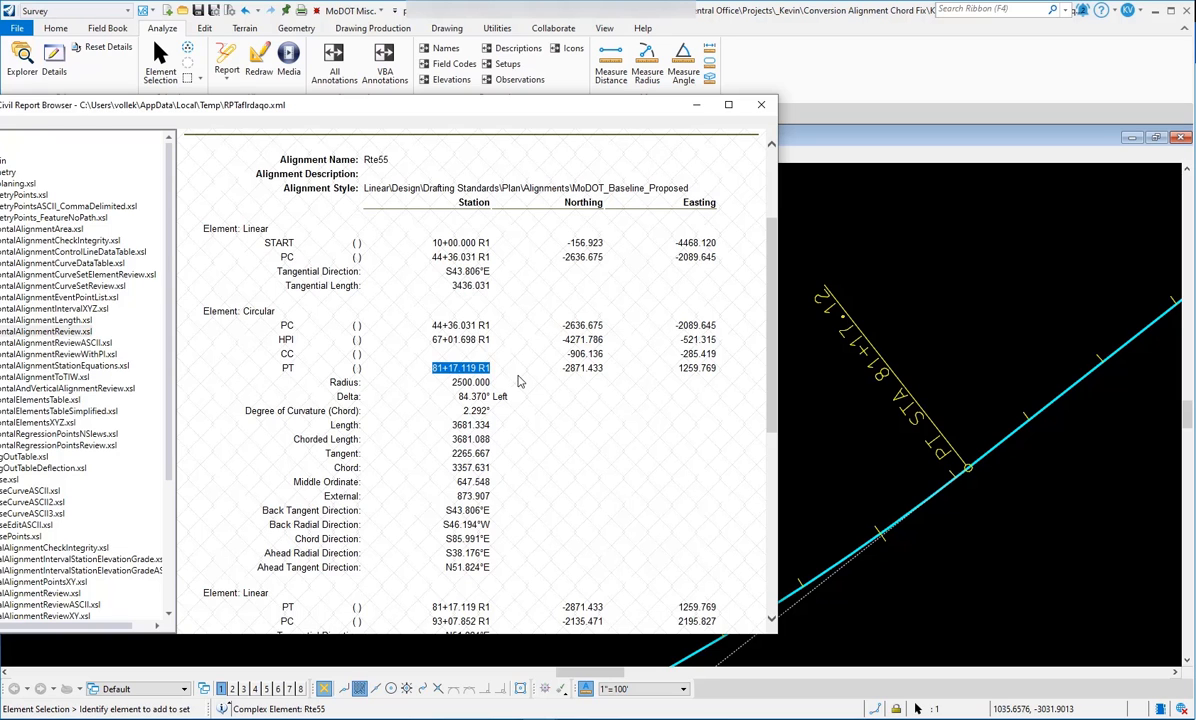
{"action": "left_click", "coordinate": [760, 107]}
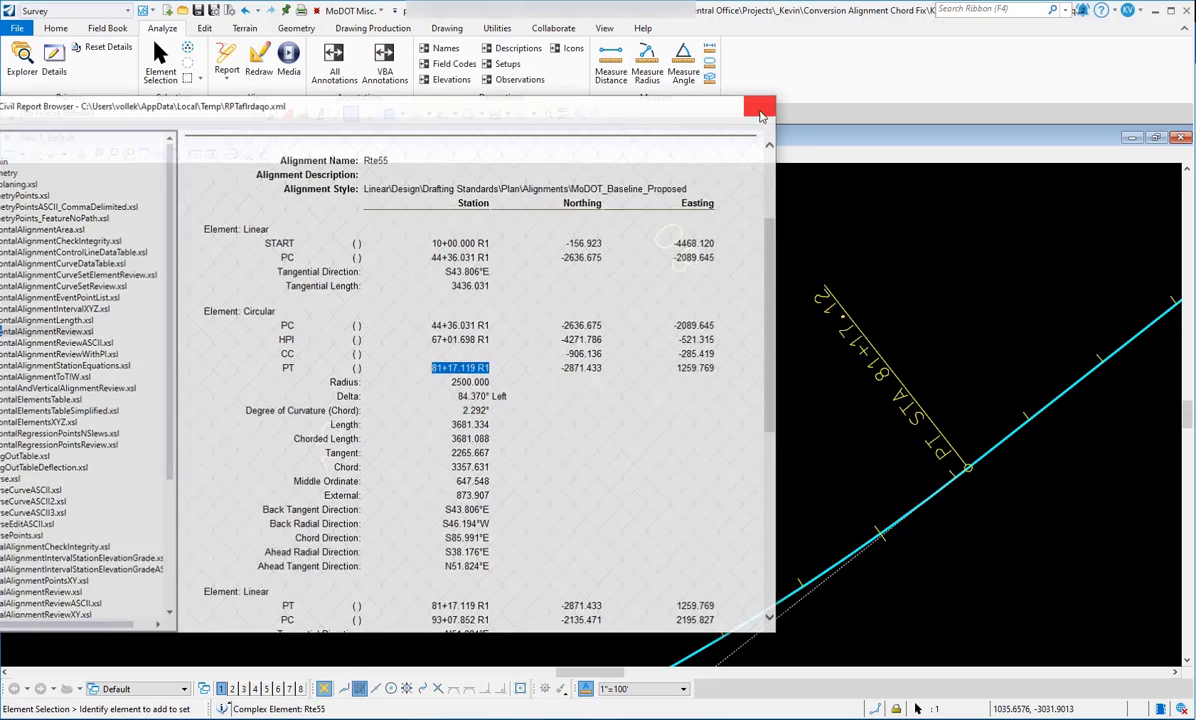
Examine the station equation on Rte55's final tangent, including its back and ahead station labels and its point on the alignment.
{"action": "scroll", "coordinate": [540, 302], "scroll_direction": "down", "scroll_amount": 5}
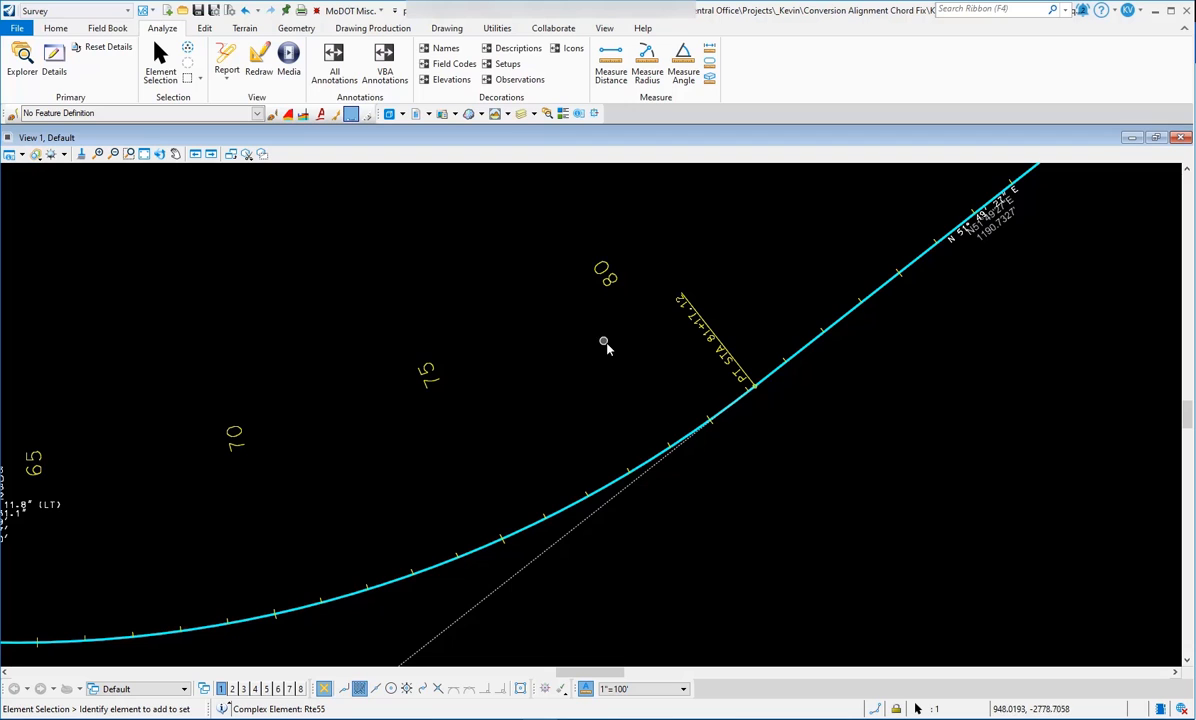
{"action": "scroll", "coordinate": [607, 345], "scroll_direction": "down", "scroll_amount": 6}
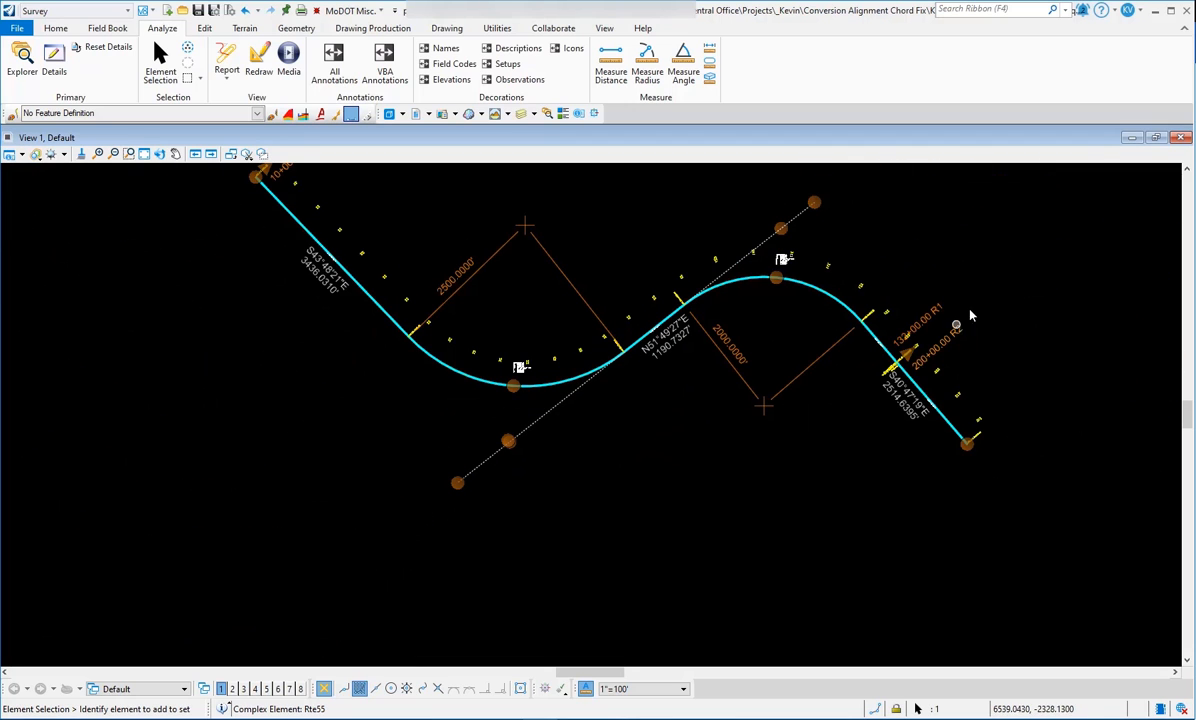
{"action": "scroll", "coordinate": [920, 348], "scroll_direction": "up", "scroll_amount": 3}
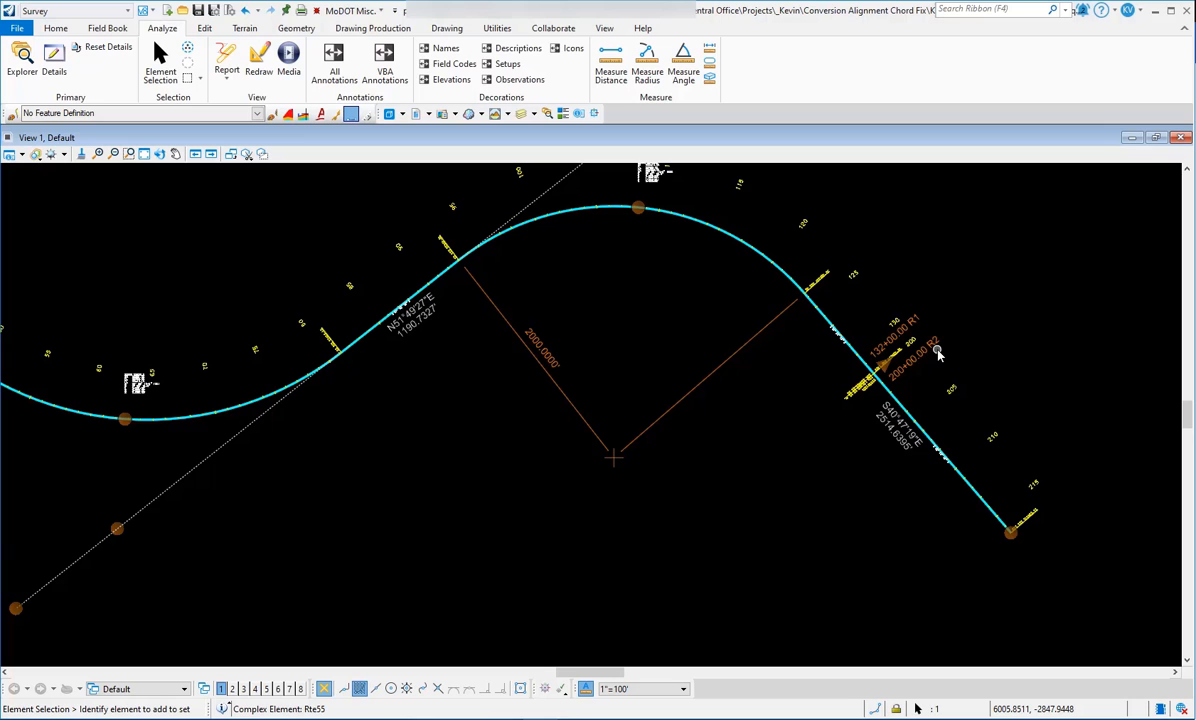
{"action": "scroll", "coordinate": [874, 376], "scroll_direction": "up", "scroll_amount": 5}
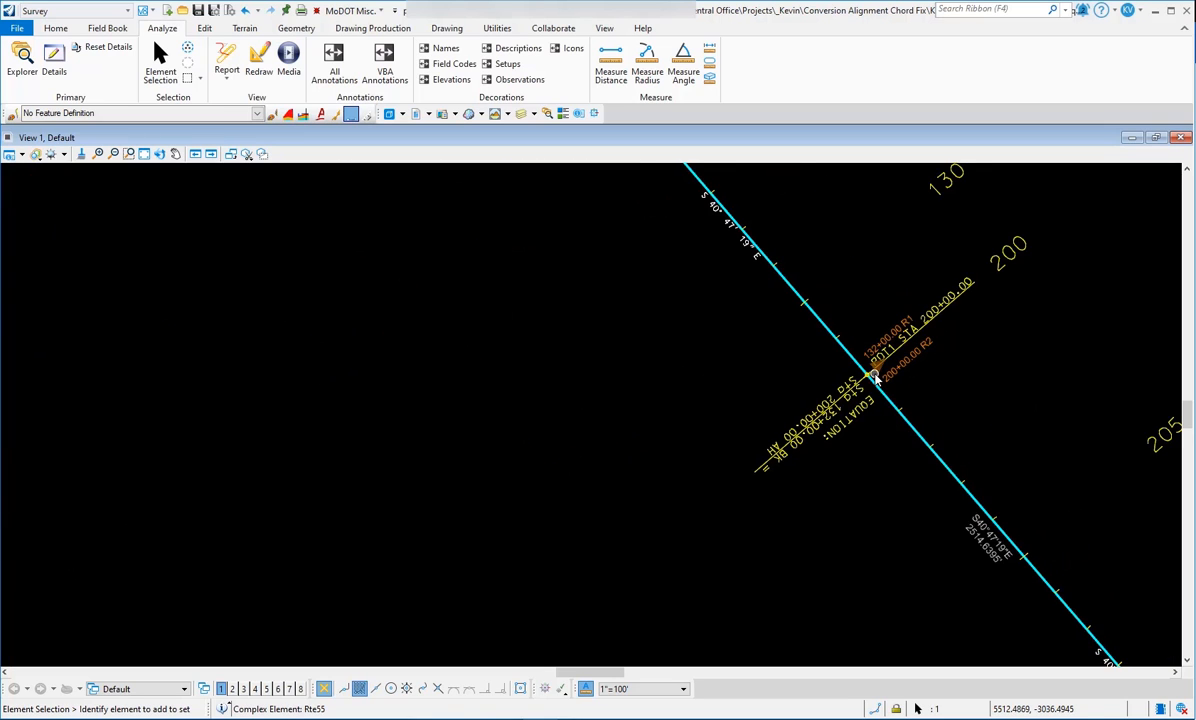
{"action": "scroll", "coordinate": [874, 376], "scroll_direction": "up", "scroll_amount": 3}
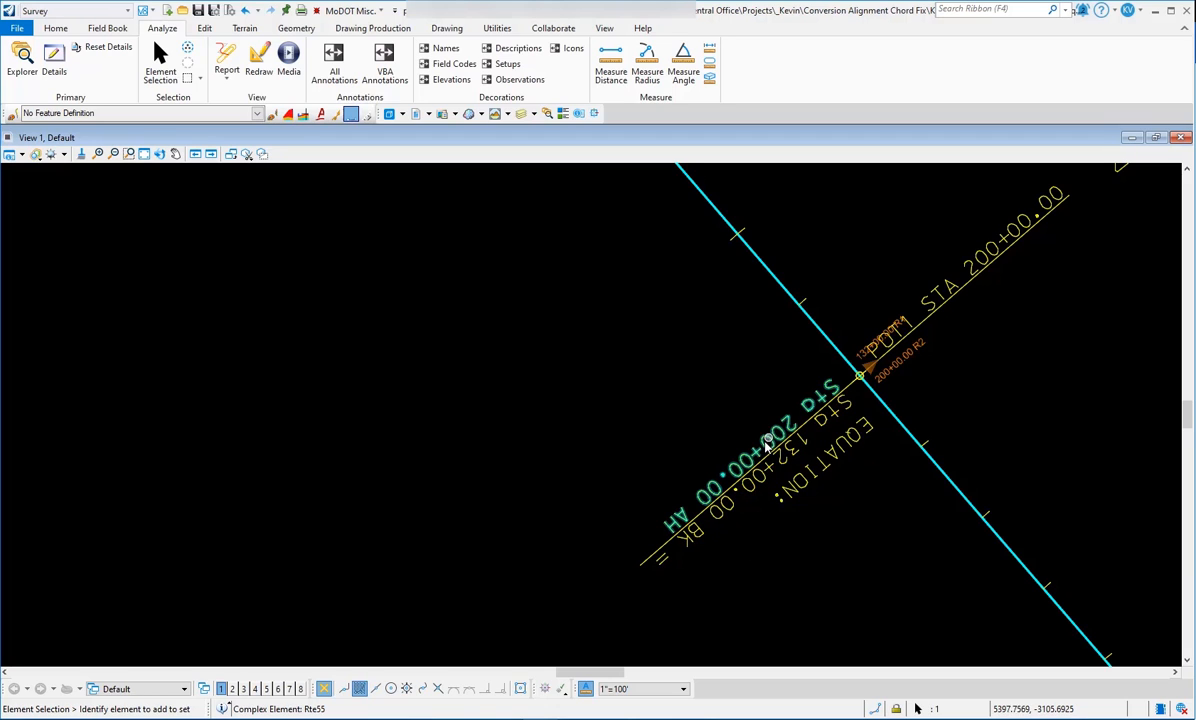
{"action": "mouse_move", "coordinate": [757, 452]}
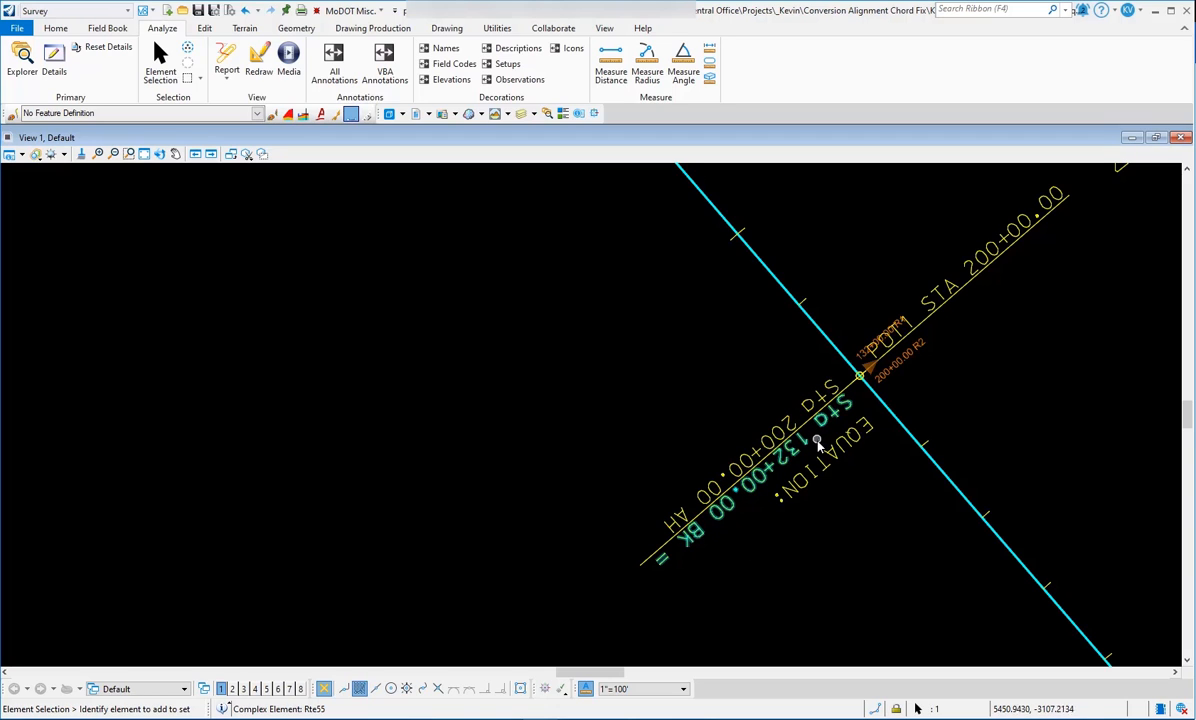
{"action": "mouse_move", "coordinate": [817, 445]}
{"action": "mouse_move", "coordinate": [770, 483]}
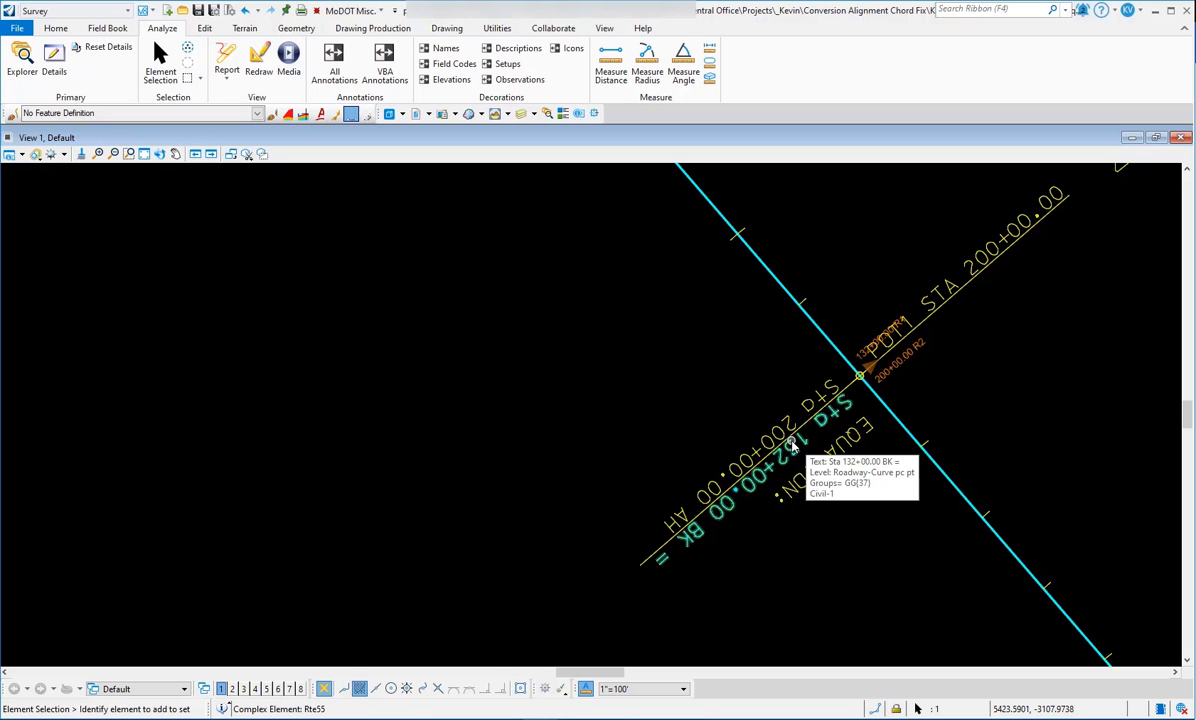
{"action": "scroll", "coordinate": [858, 365], "scroll_direction": "up", "scroll_amount": 6}
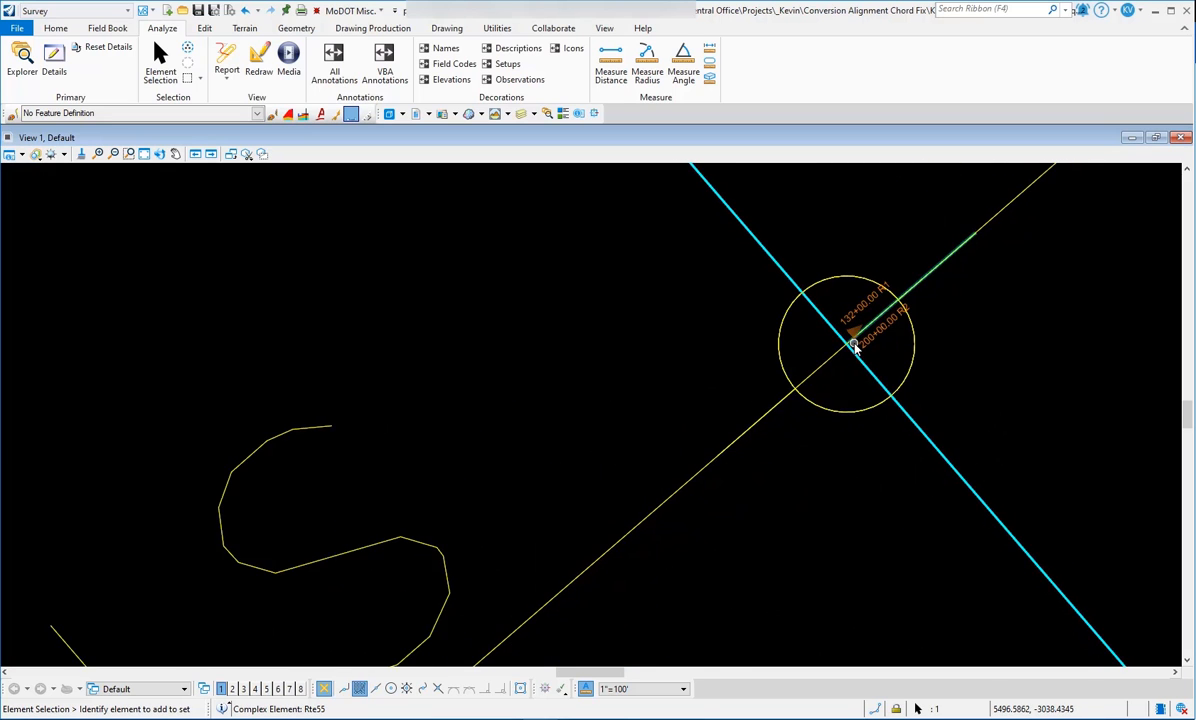
Examine the station equation labels at their point on Rte55's final tangent and the alignment's overall plan annotation.
{"action": "scroll", "coordinate": [855, 345], "scroll_direction": "up", "scroll_amount": 5}
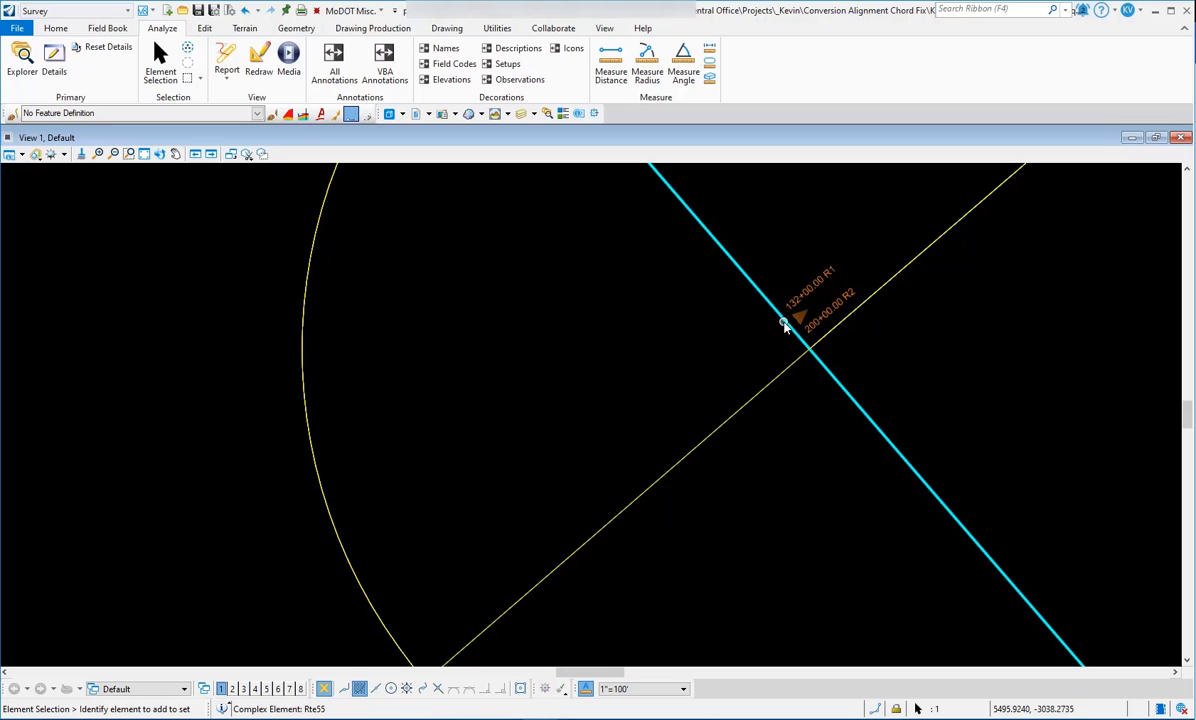
{"action": "scroll", "coordinate": [813, 361], "scroll_direction": "down", "scroll_amount": 16}
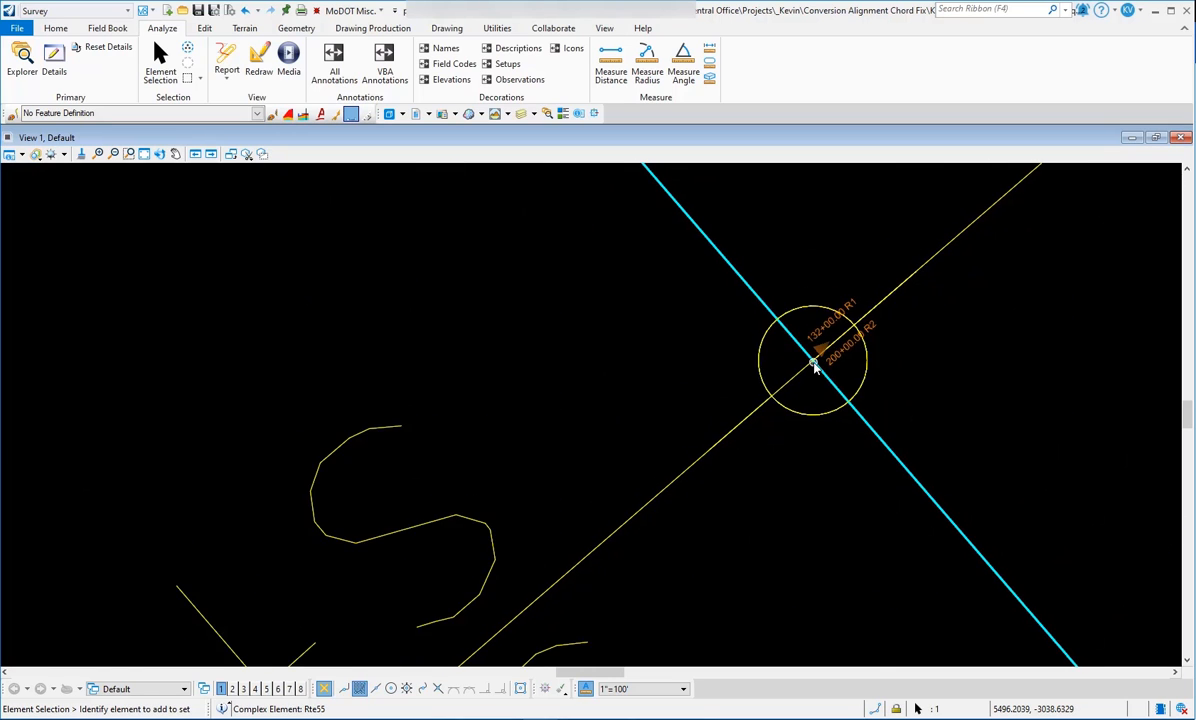
{"action": "scroll", "coordinate": [813, 361], "scroll_direction": "down", "scroll_amount": 5}
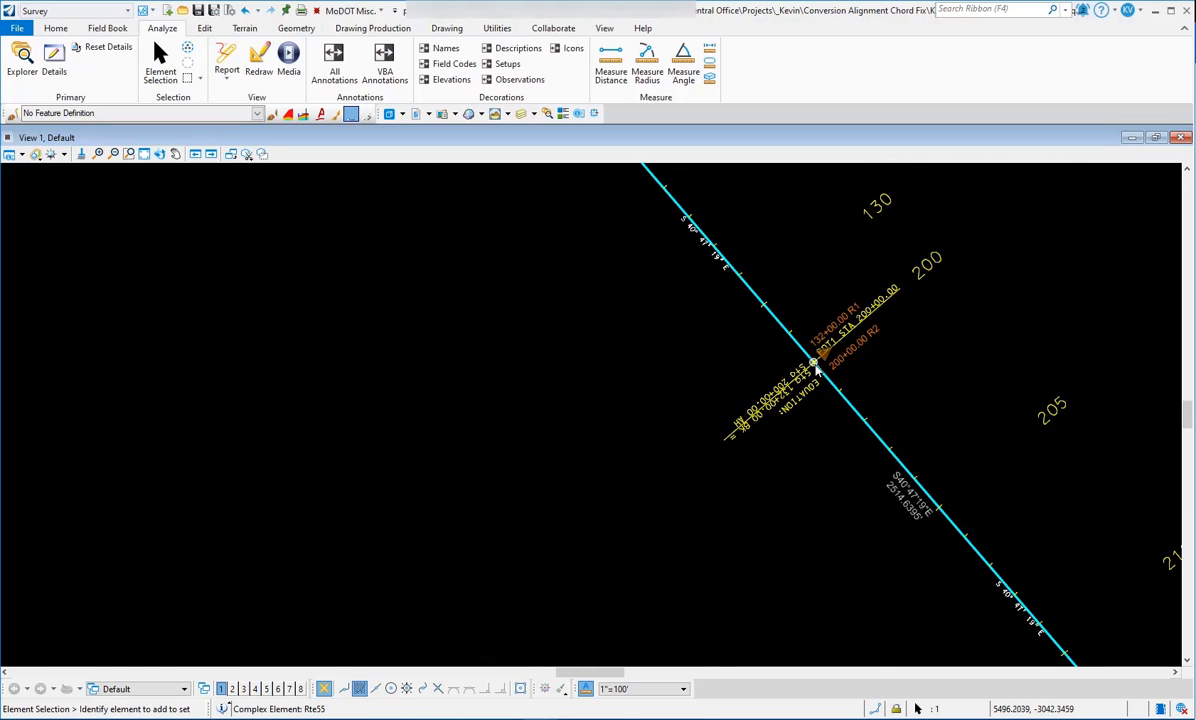
{"action": "scroll", "coordinate": [995, 462], "scroll_direction": "down", "scroll_amount": 3}
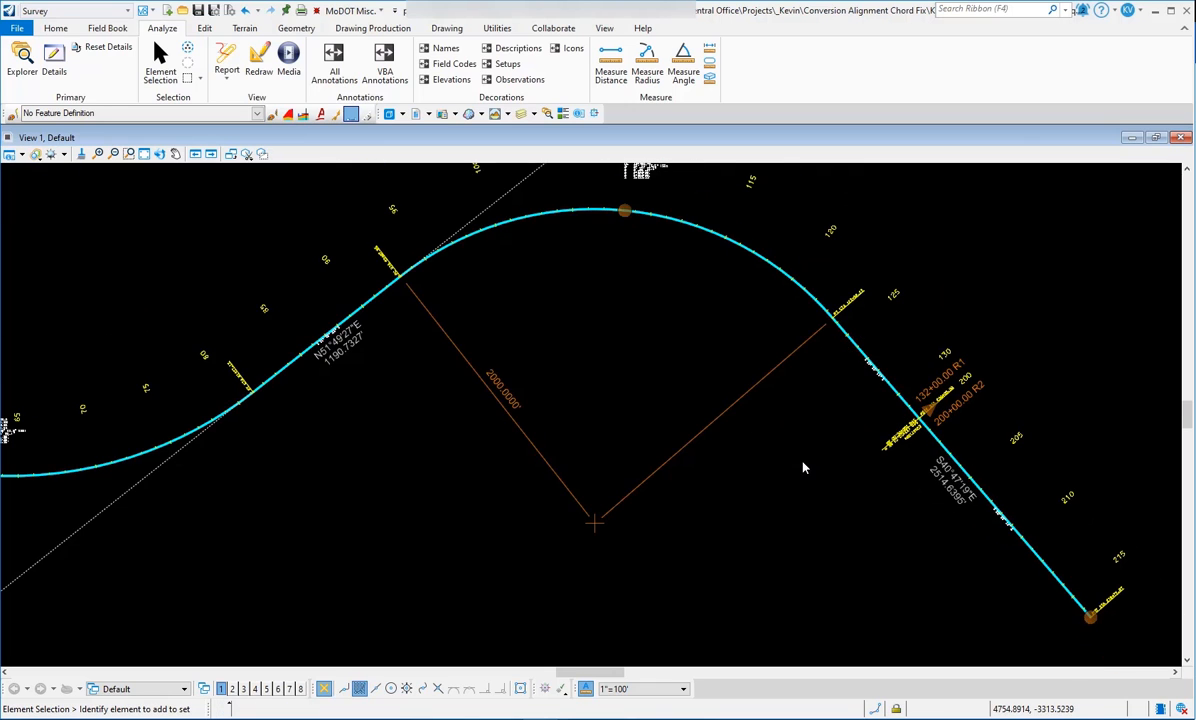
{"action": "scroll", "coordinate": [771, 396], "scroll_direction": "down", "scroll_amount": 3}
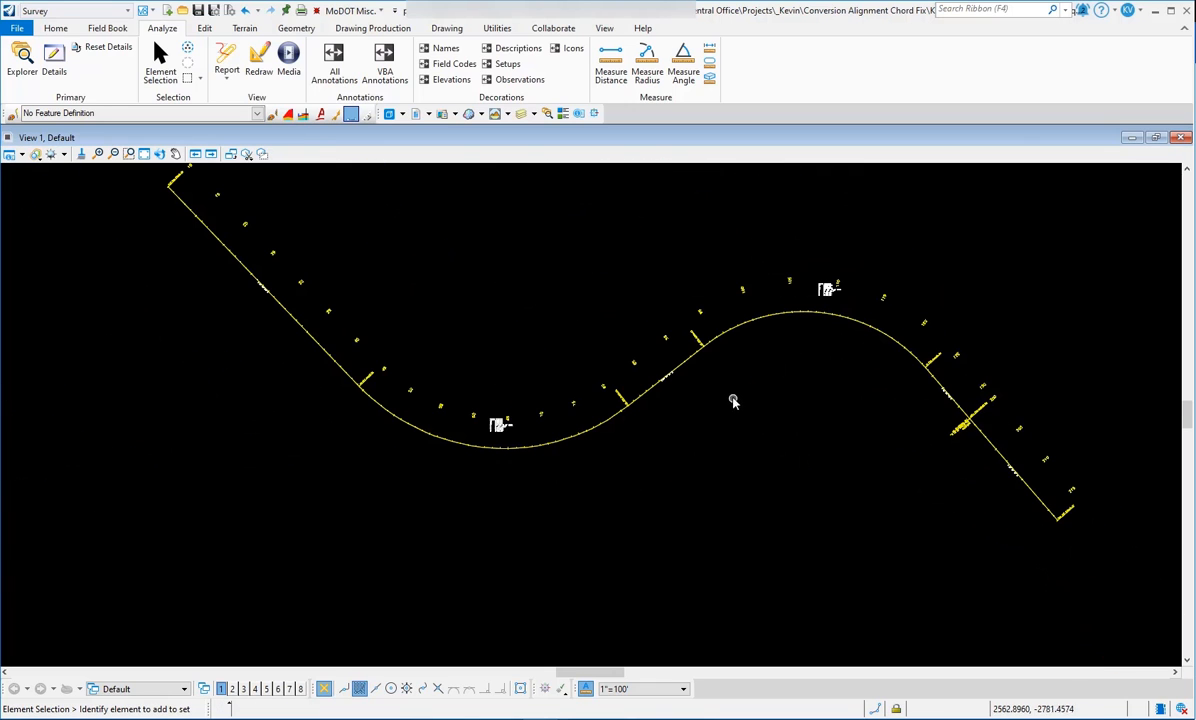
{"action": "scroll", "coordinate": [700, 291], "scroll_direction": "up", "scroll_amount": 1}
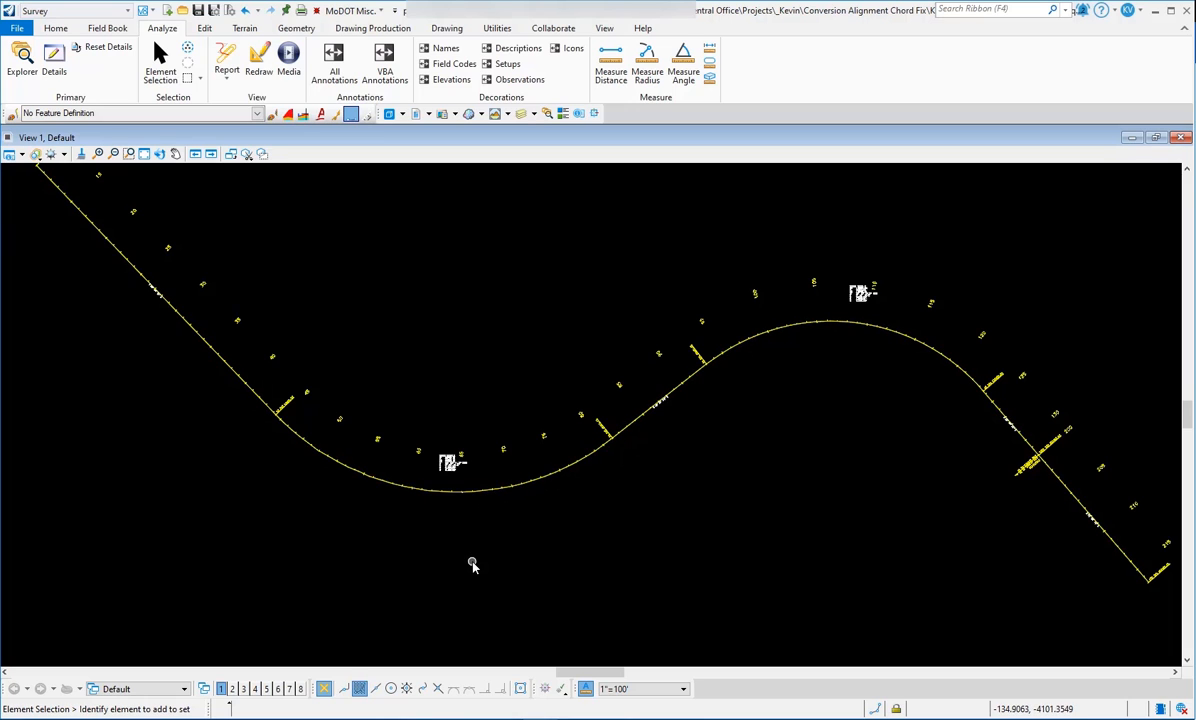
{"action": "scroll", "coordinate": [476, 573], "scroll_direction": "down", "scroll_amount": 1}
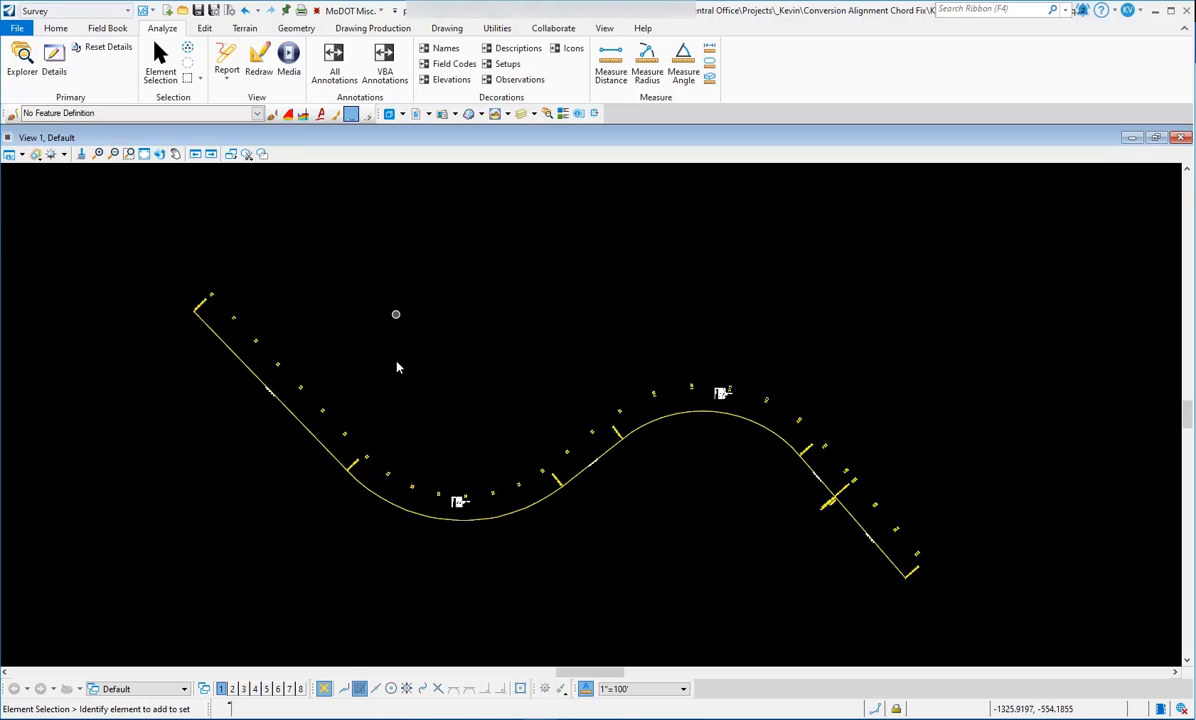
{"action": "scroll", "coordinate": [535, 510], "scroll_direction": "up", "scroll_amount": 2}
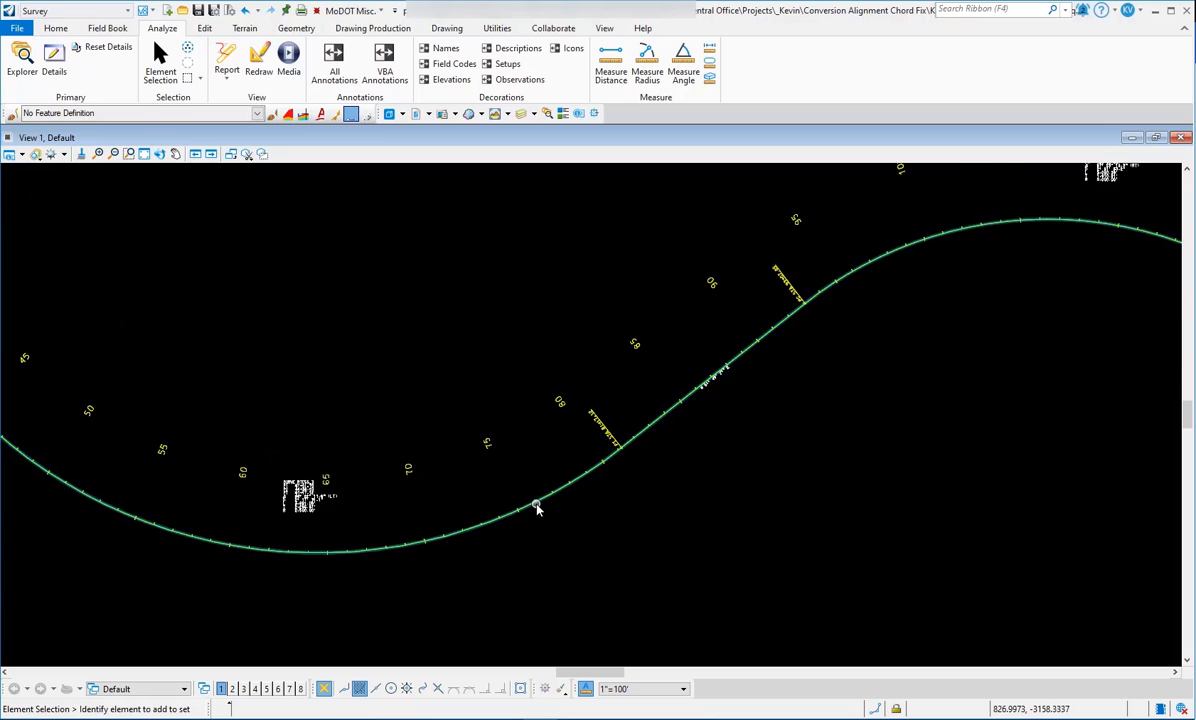
Change the Rte55 alignment's feature definition to Geometry Scratch from the Linear Design Geometry group.
{"action": "scroll", "coordinate": [540, 510], "scroll_direction": "up", "scroll_amount": 3}
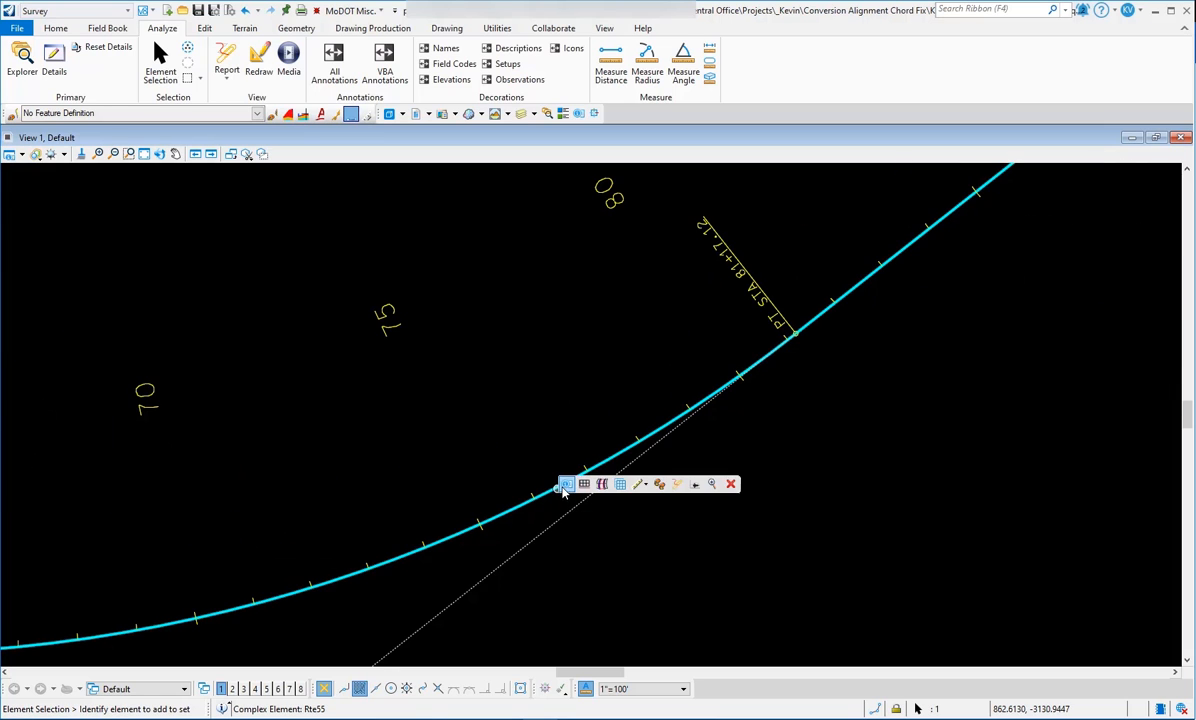
{"action": "left_click", "coordinate": [566, 485]}
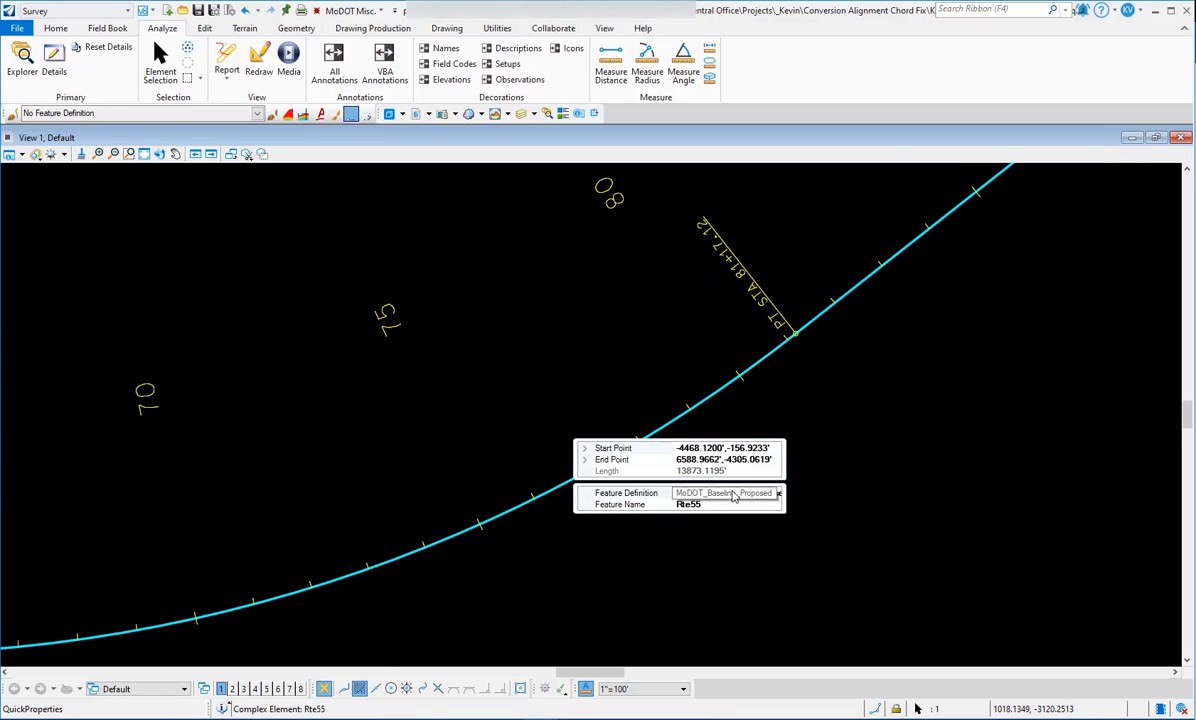
{"action": "left_click", "coordinate": [734, 494]}
{"action": "left_click", "coordinate": [775, 494]}
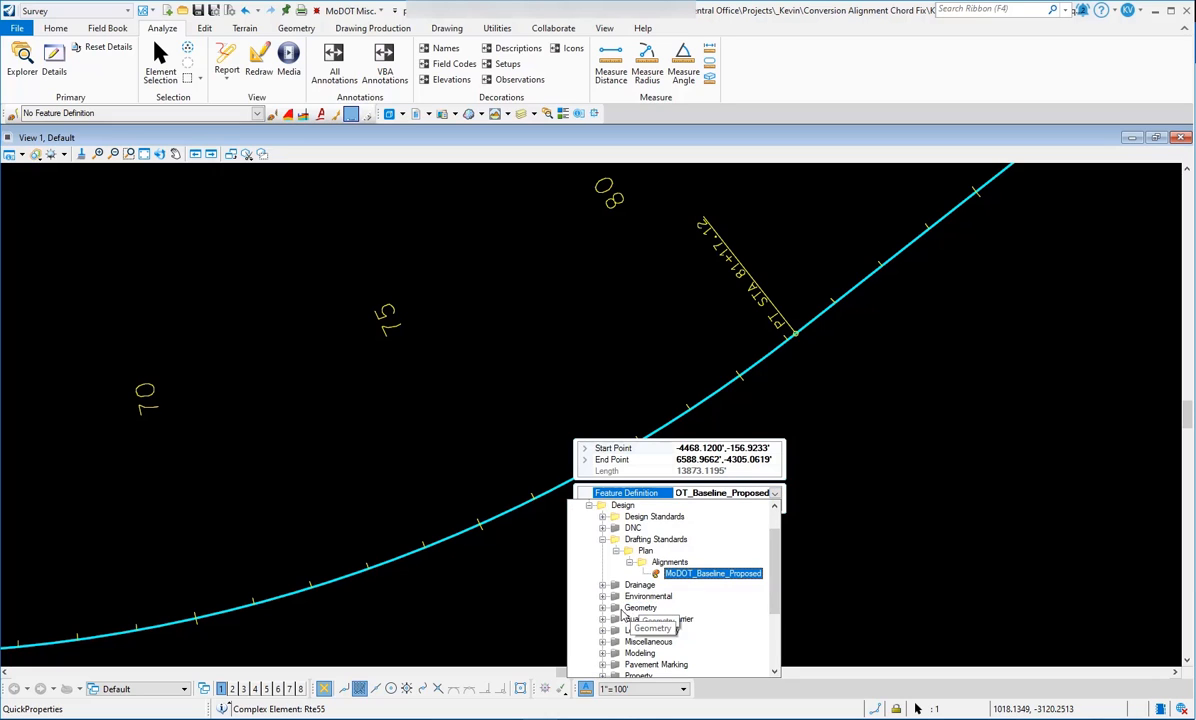
{"action": "left_click", "coordinate": [609, 610]}
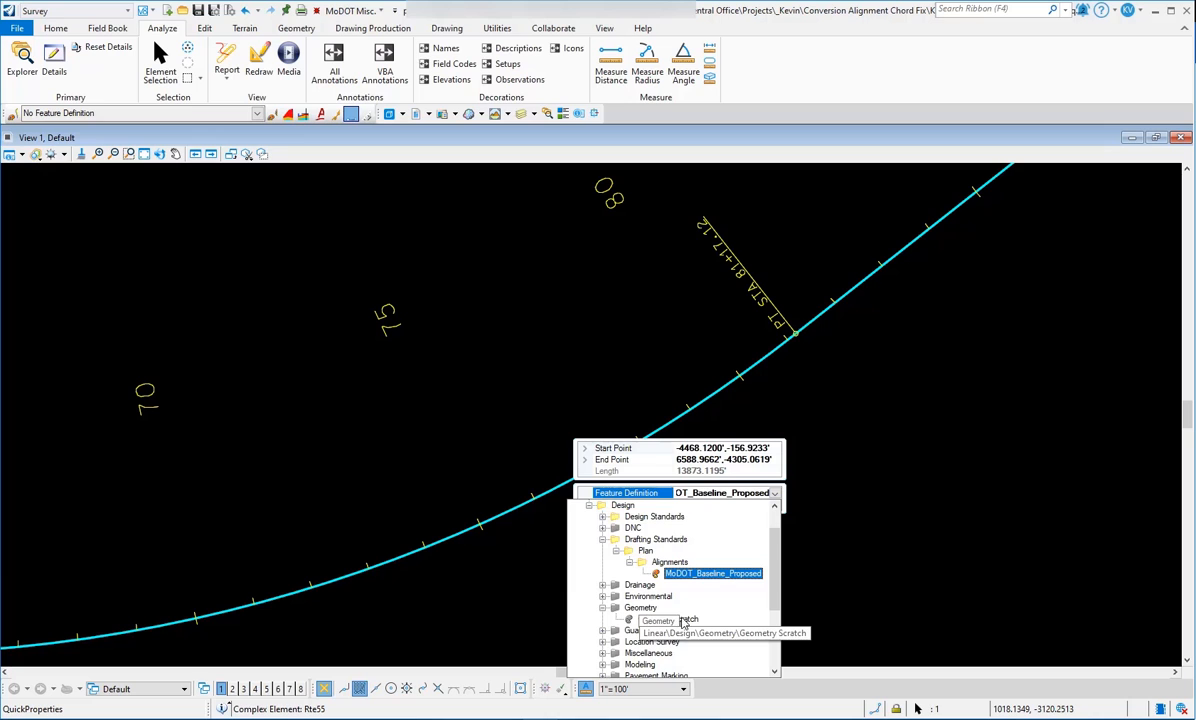
{"action": "left_click", "coordinate": [684, 621]}
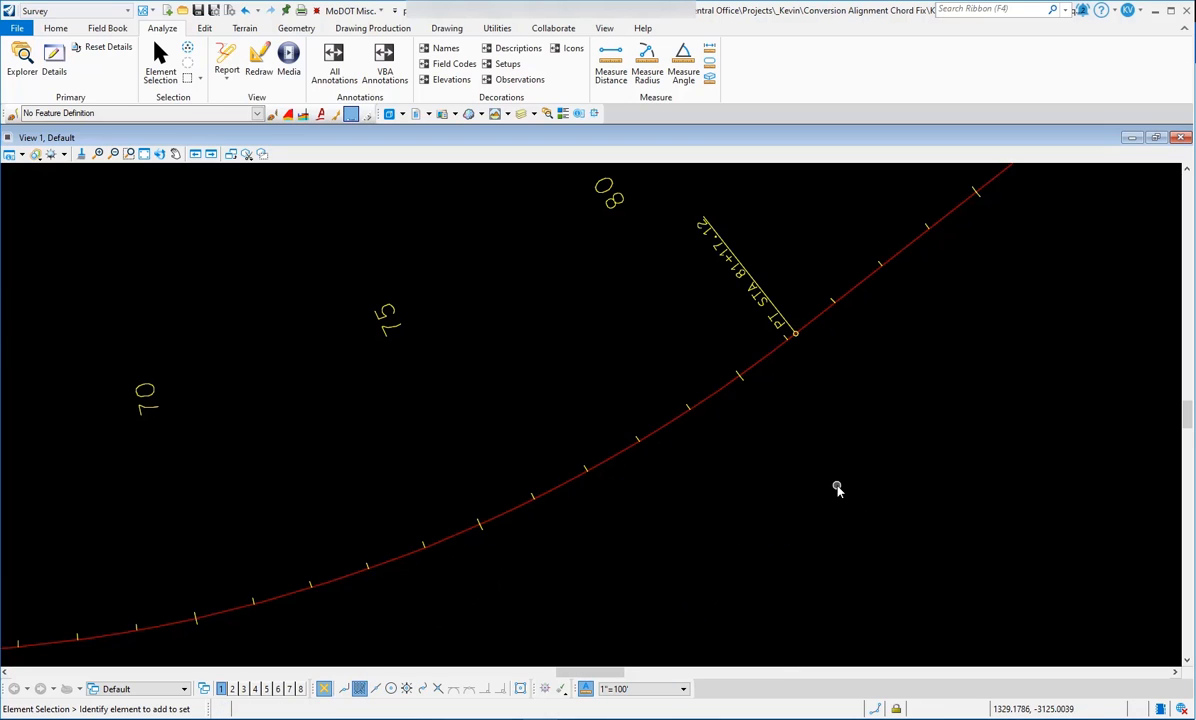
Open the level display for View 1 and filter the level list to show used levels only.
{"action": "scroll", "coordinate": [808, 438], "scroll_direction": "down", "scroll_amount": 4}
{"action": "scroll", "coordinate": [614, 496], "scroll_direction": "down", "scroll_amount": 3}
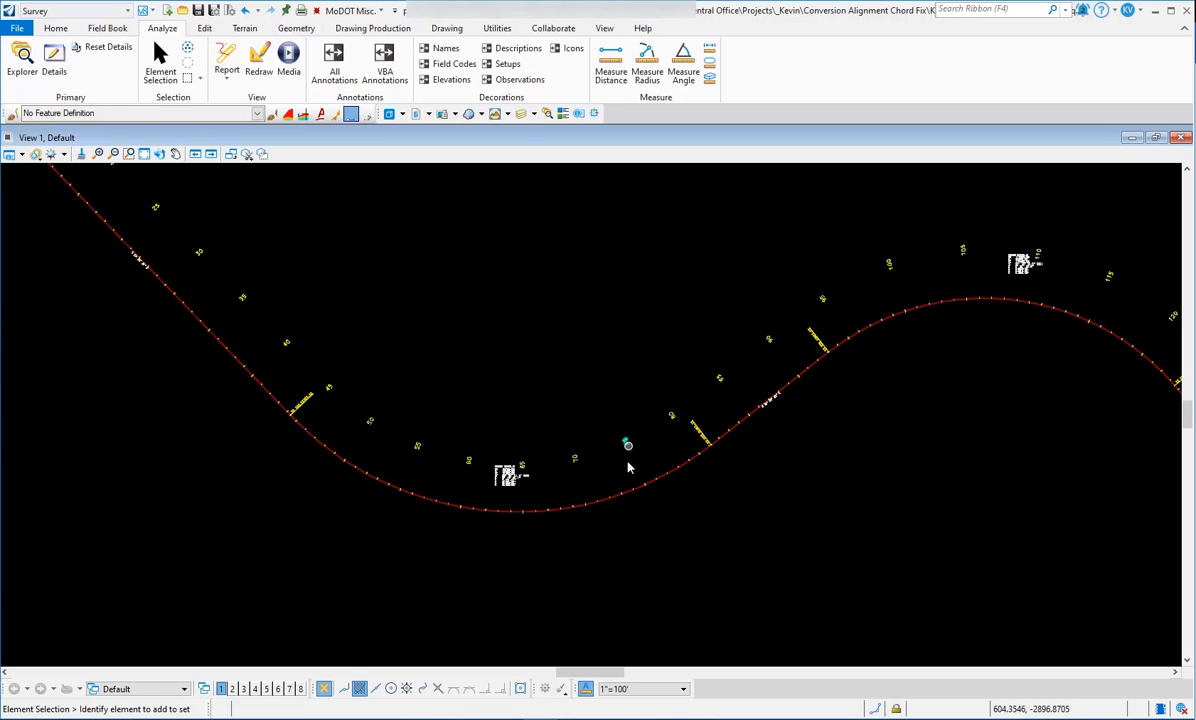
{"action": "scroll", "coordinate": [628, 467], "scroll_direction": "up", "scroll_amount": 3}
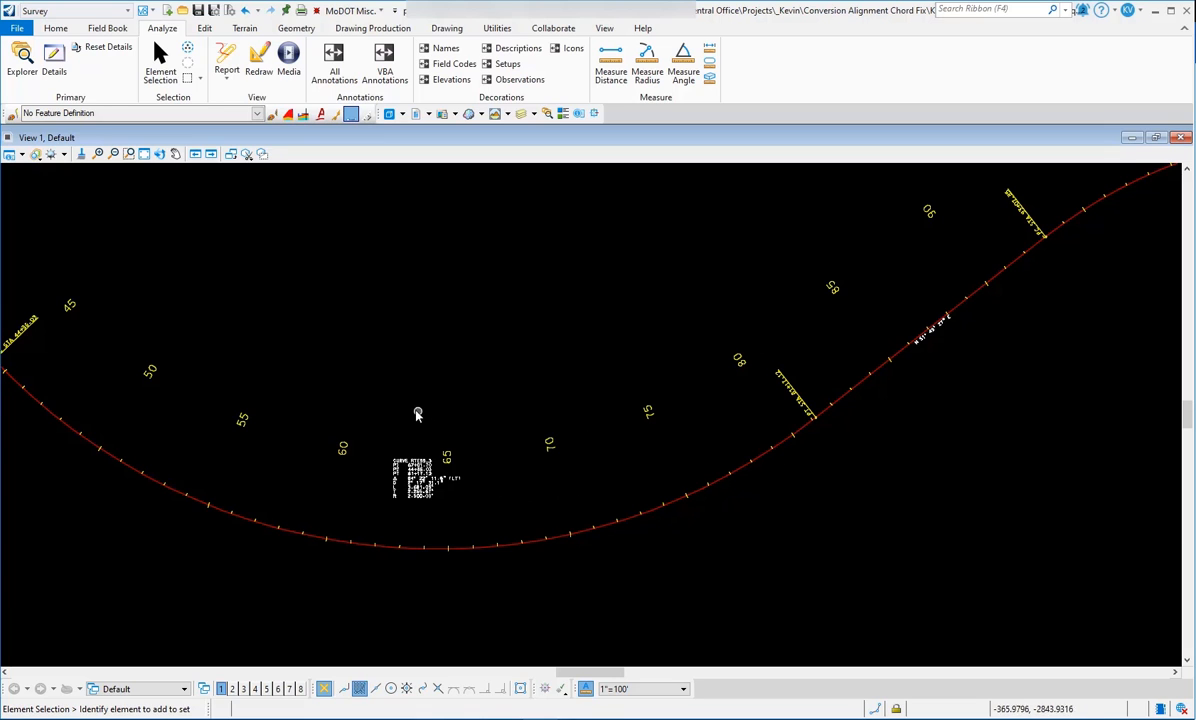
{"action": "scroll", "coordinate": [424, 517], "scroll_direction": "down", "scroll_amount": 4}
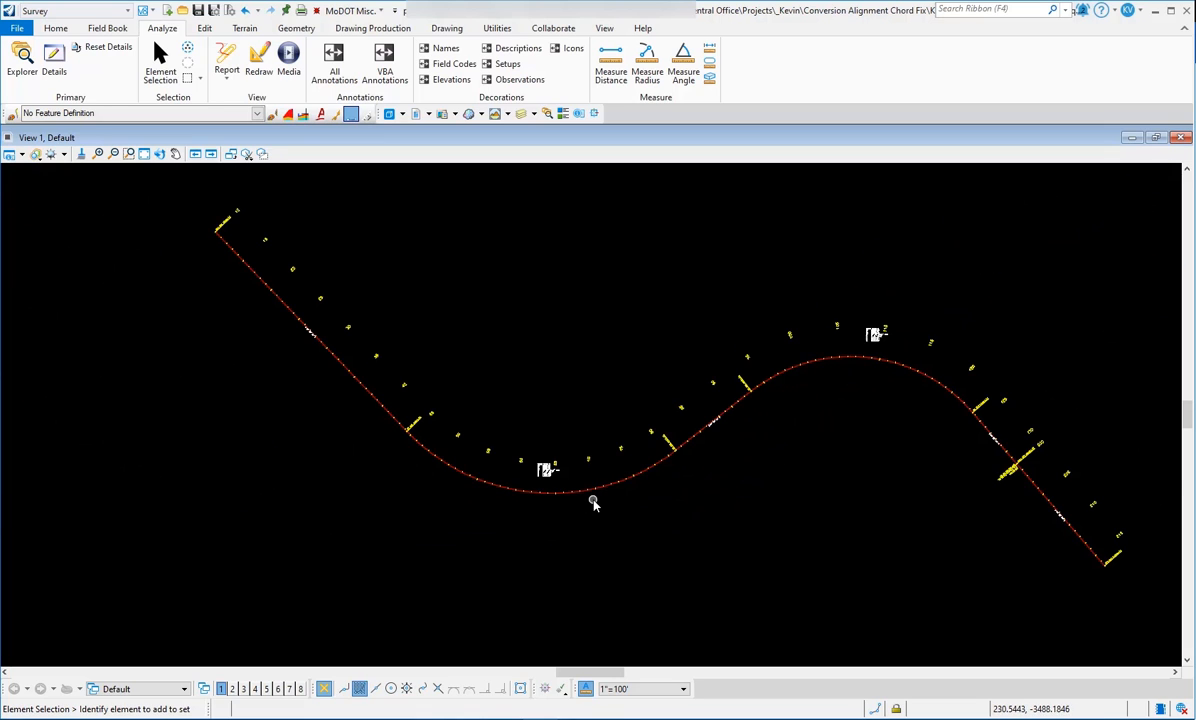
{"action": "scroll", "coordinate": [598, 494], "scroll_direction": "up", "scroll_amount": 2}
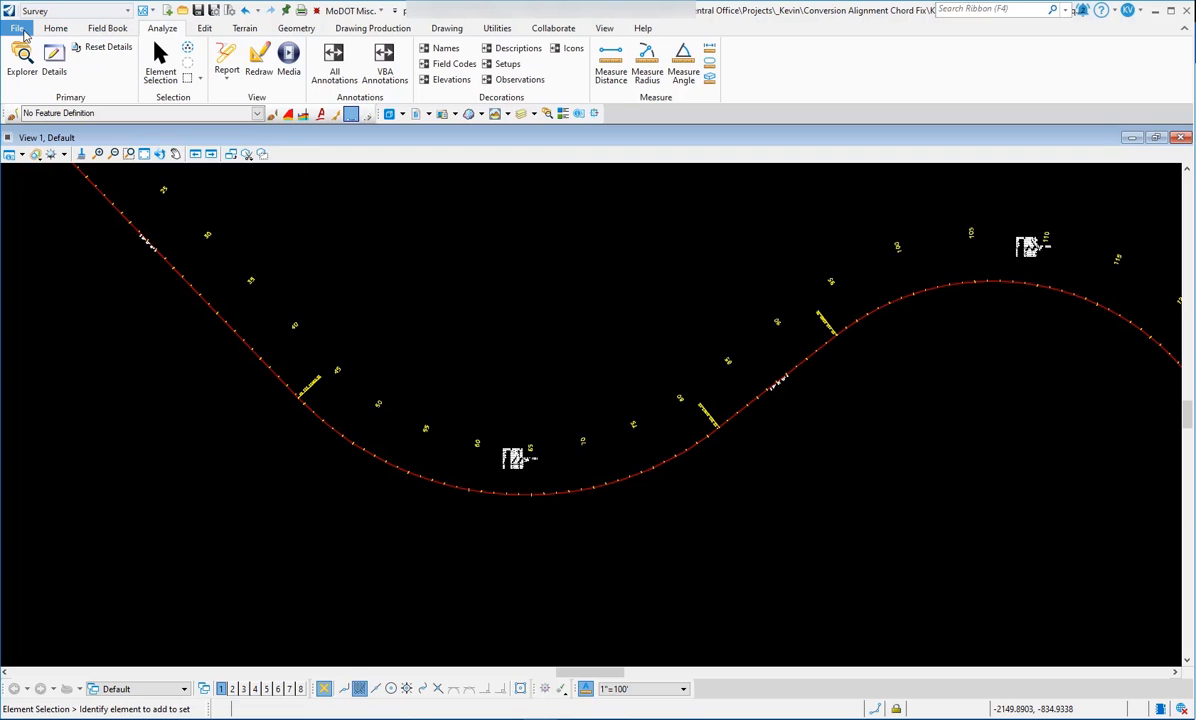
{"action": "left_click", "coordinate": [55, 29]}
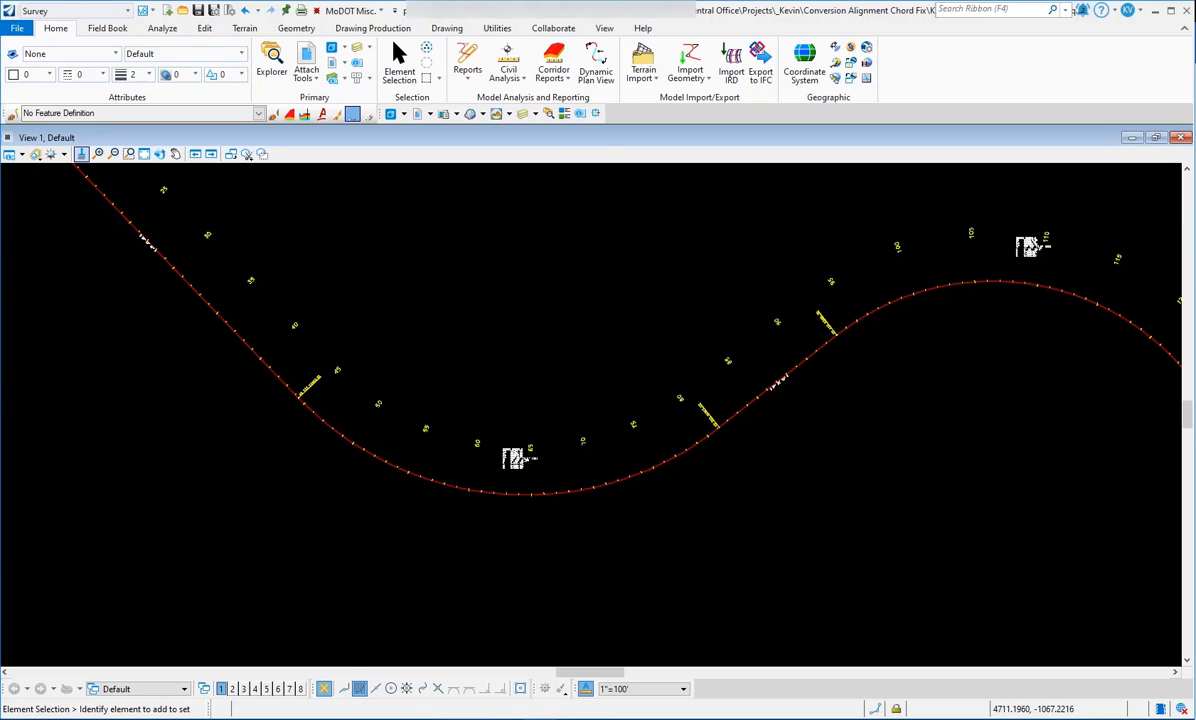
{"action": "left_click_drag", "start_coordinate": [1194, 150], "coordinate": [417, 102]}
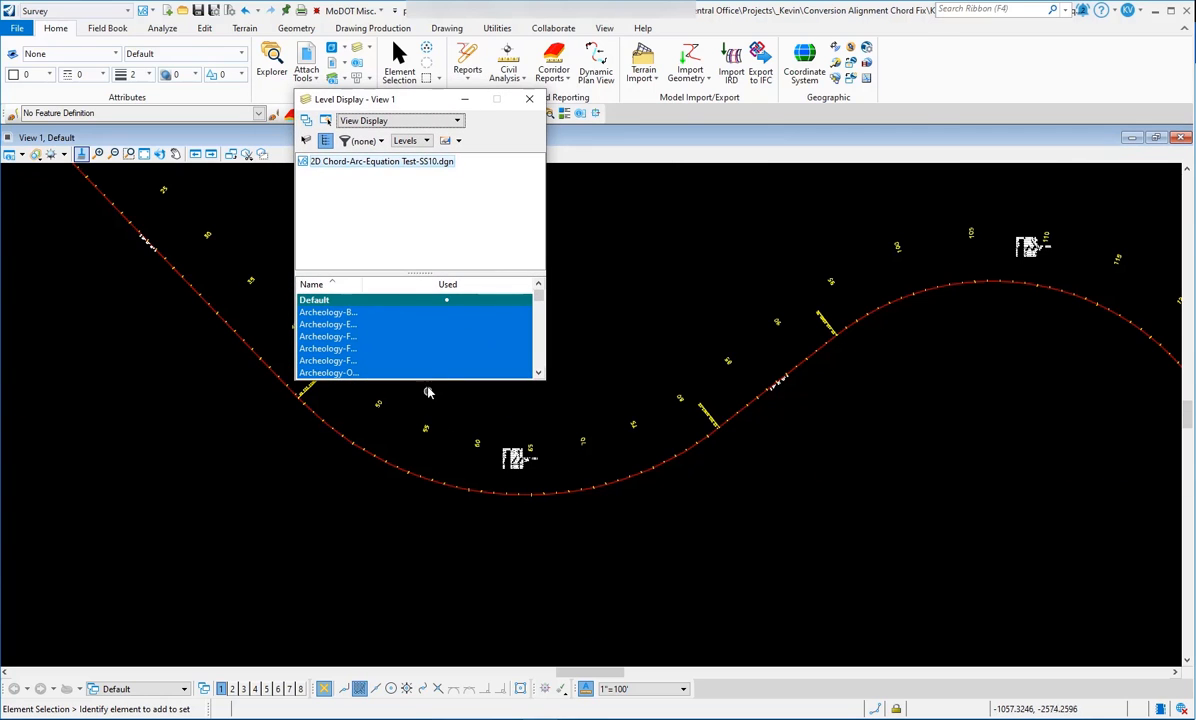
{"action": "left_click_drag", "start_coordinate": [427, 380], "coordinate": [427, 528]}
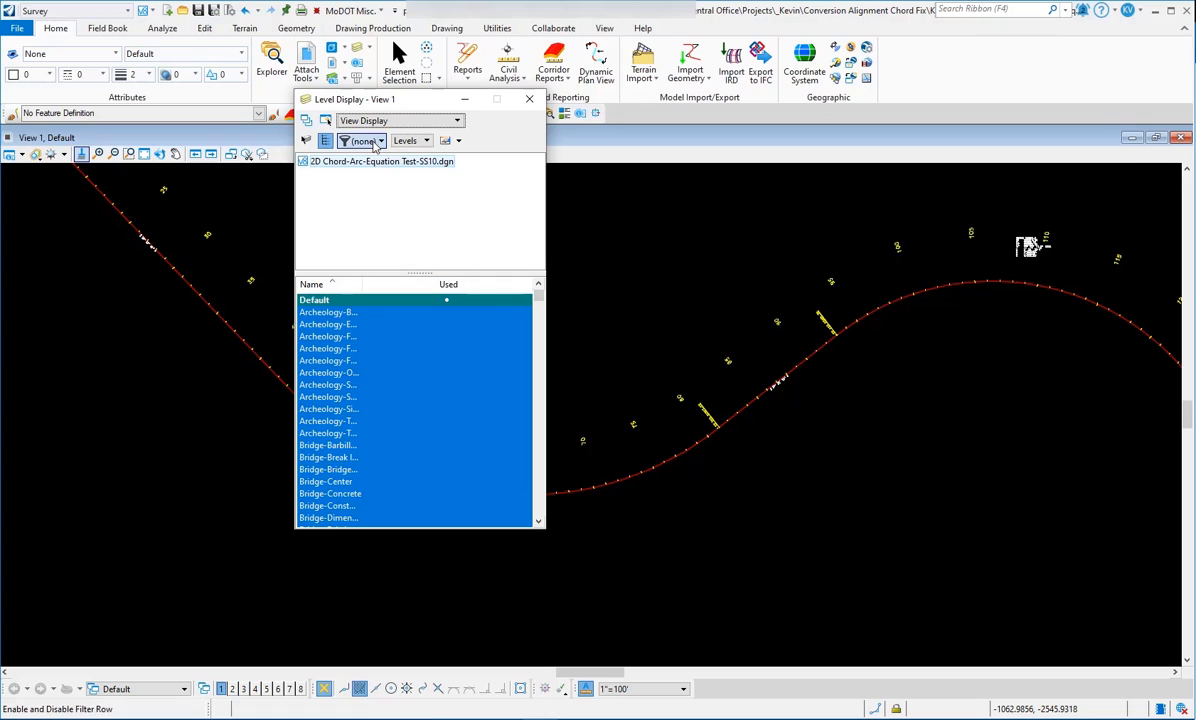
{"action": "left_click", "coordinate": [376, 143]}
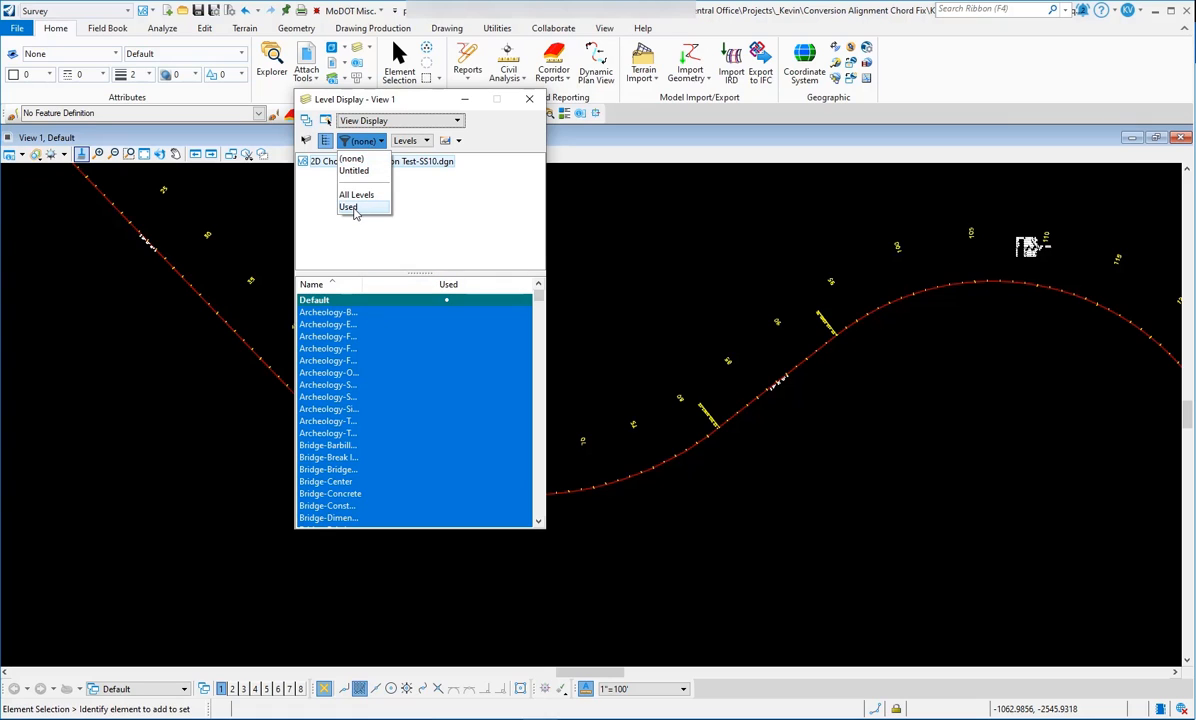
{"action": "left_click", "coordinate": [350, 207]}
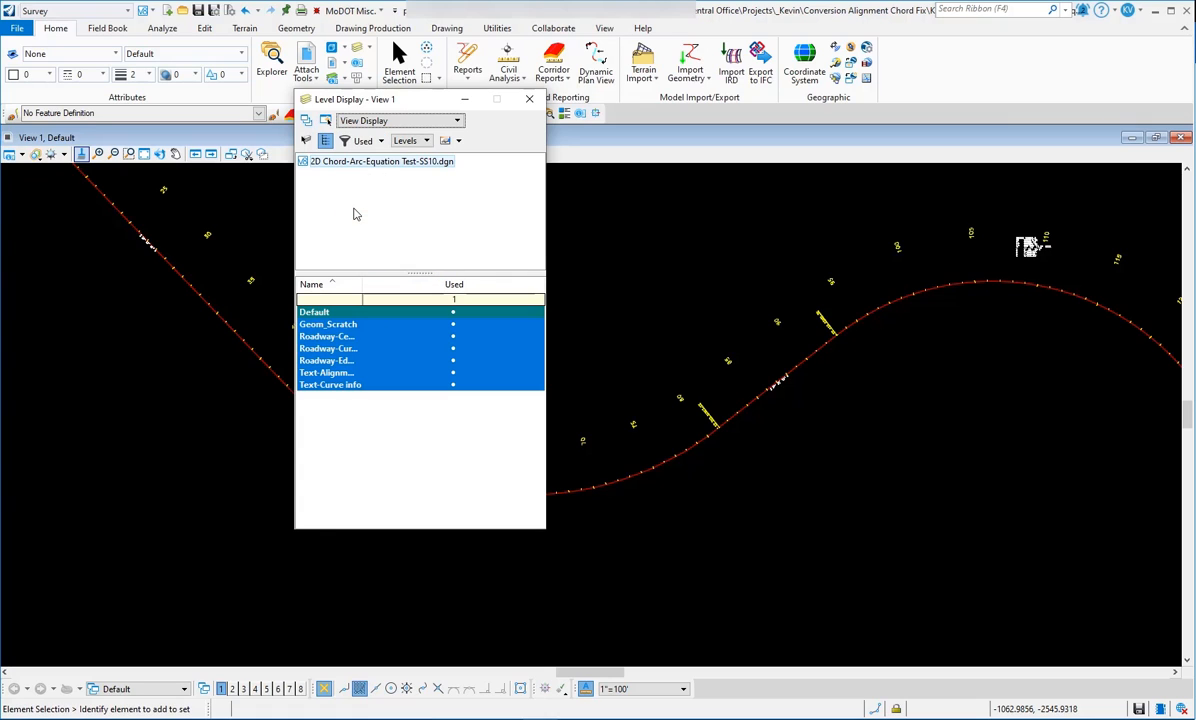
Widen the level list's Name column and turn off the Geom_Scratch level.
{"action": "left_click", "coordinate": [362, 300]}
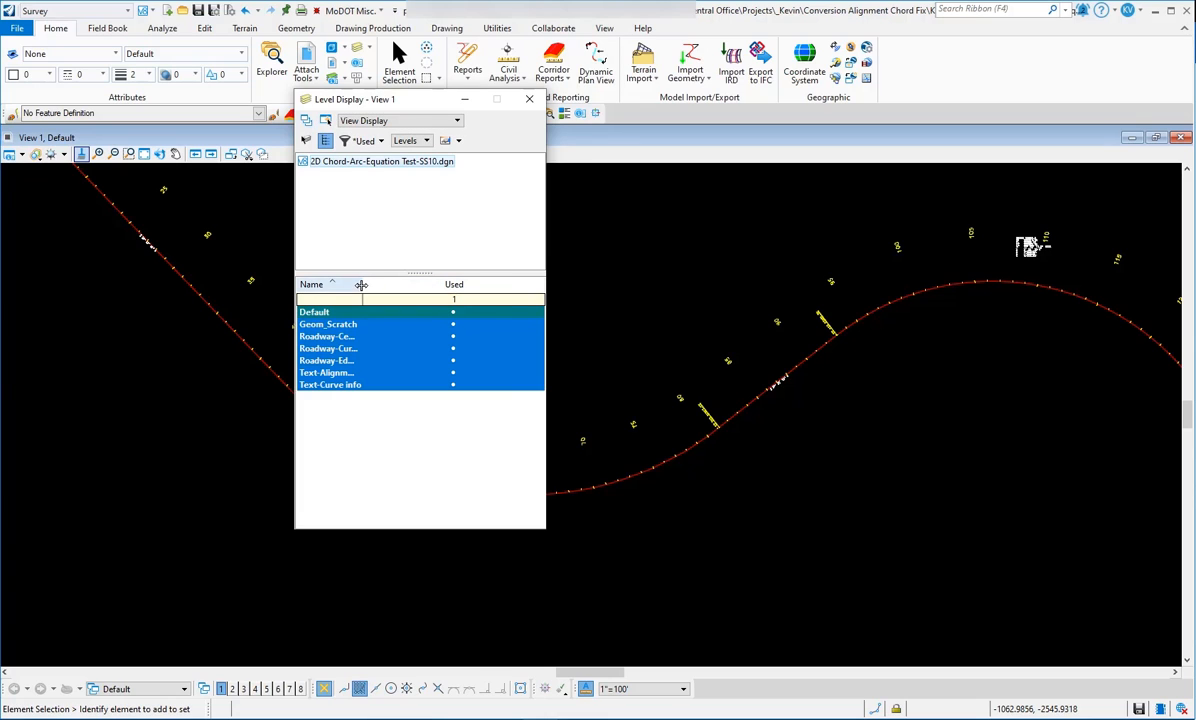
{"action": "left_click_drag", "start_coordinate": [361, 285], "coordinate": [453, 285]}
{"action": "left_click", "coordinate": [341, 325]}
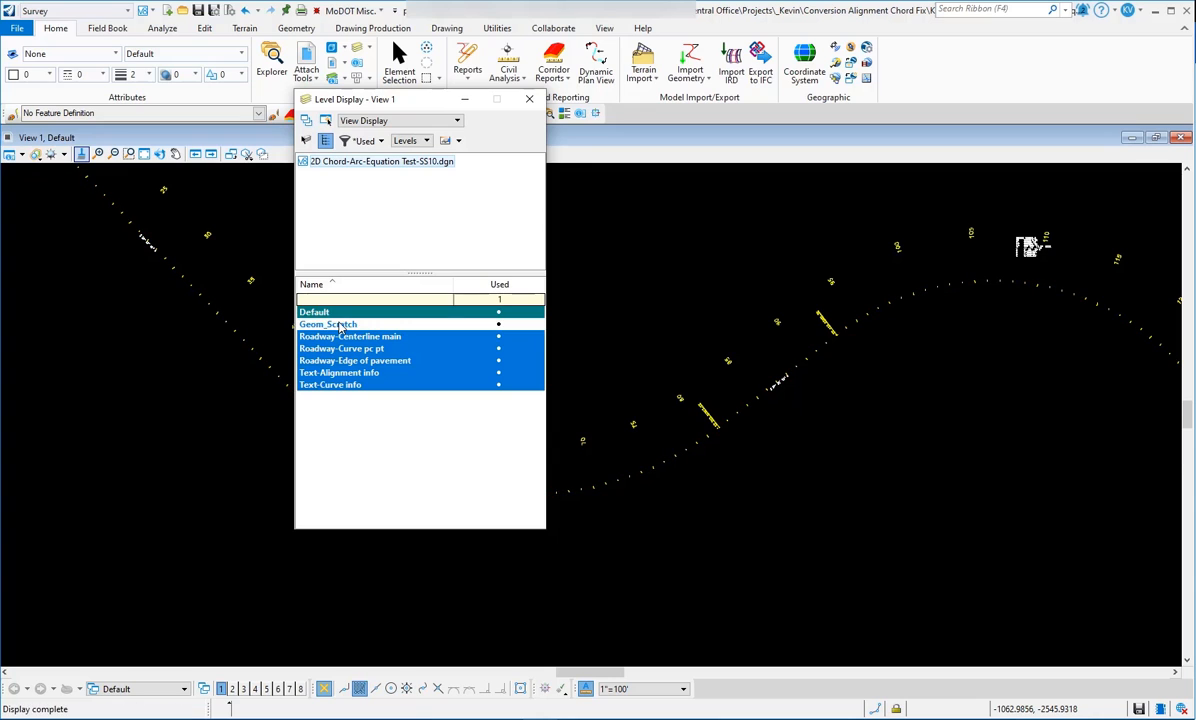
Close the level display, select all the remaining visible plan annotation along the alignment, and delete it.
{"action": "left_click_drag", "start_coordinate": [395, 100], "coordinate": [845, 515]}
{"action": "left_click", "coordinate": [352, 224]}
{"action": "scroll", "coordinate": [505, 395], "scroll_direction": "down", "scroll_amount": 4}
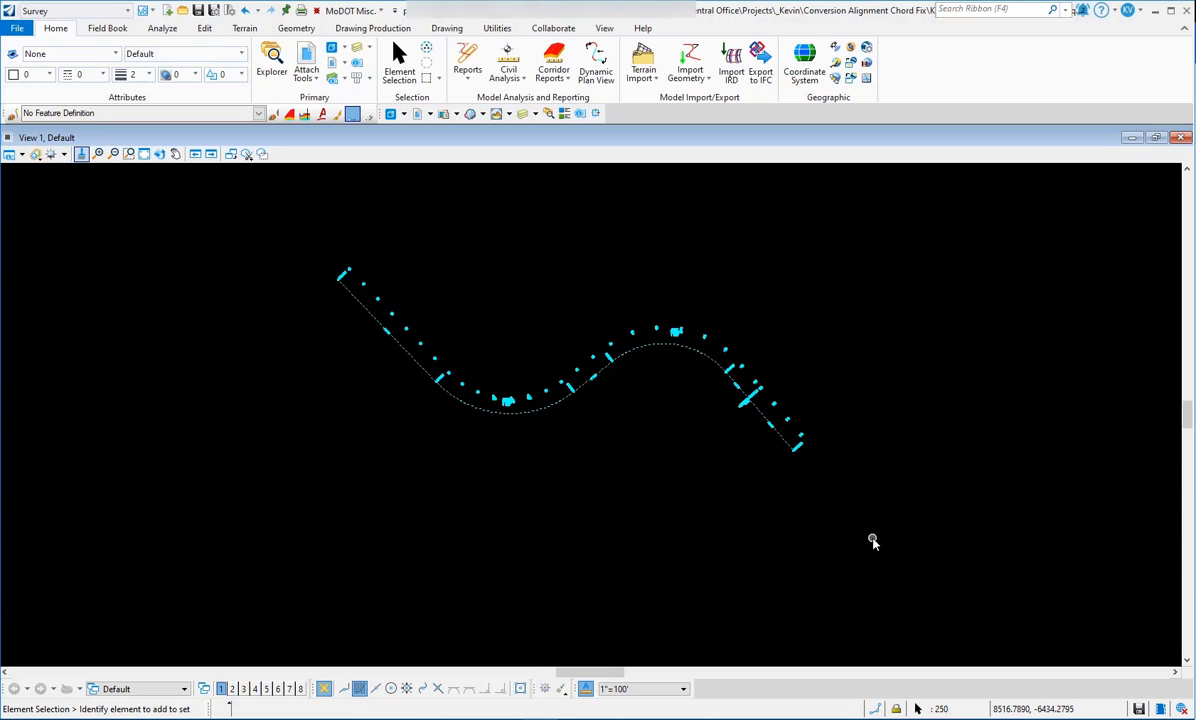
{"action": "key", "text": "Delete"}
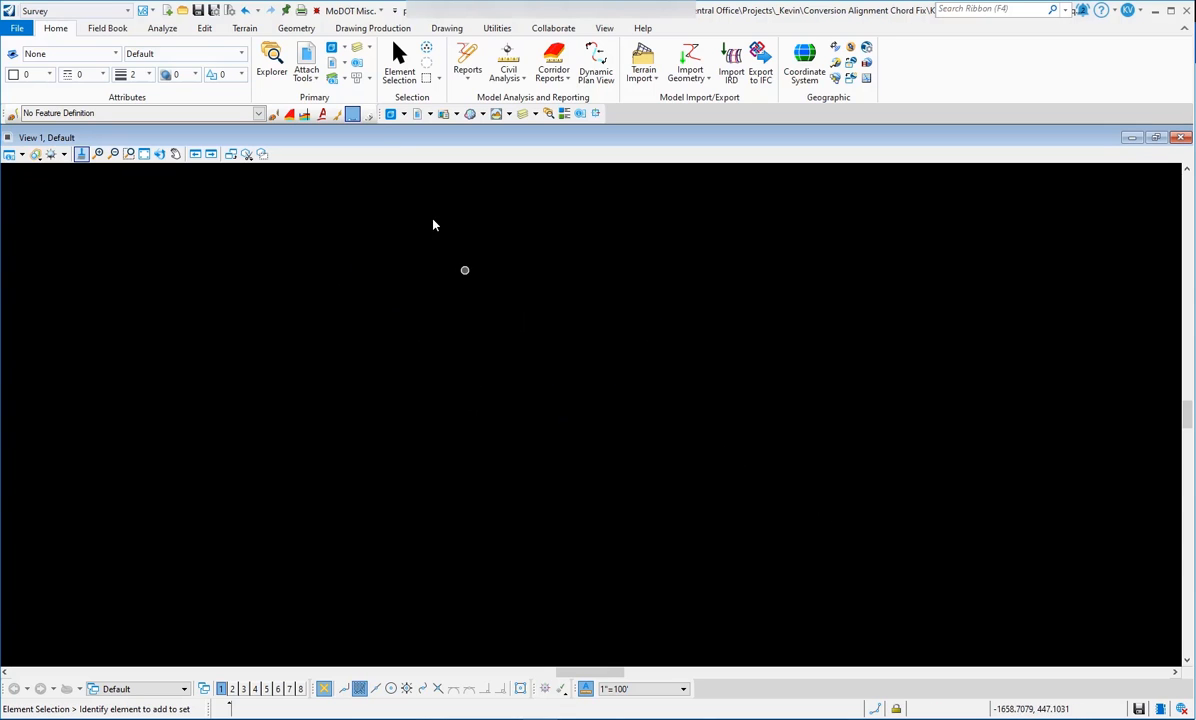
Turn the Geom_Scratch level back on in View 1 and close the level display.
{"action": "left_click", "coordinate": [331, 47]}
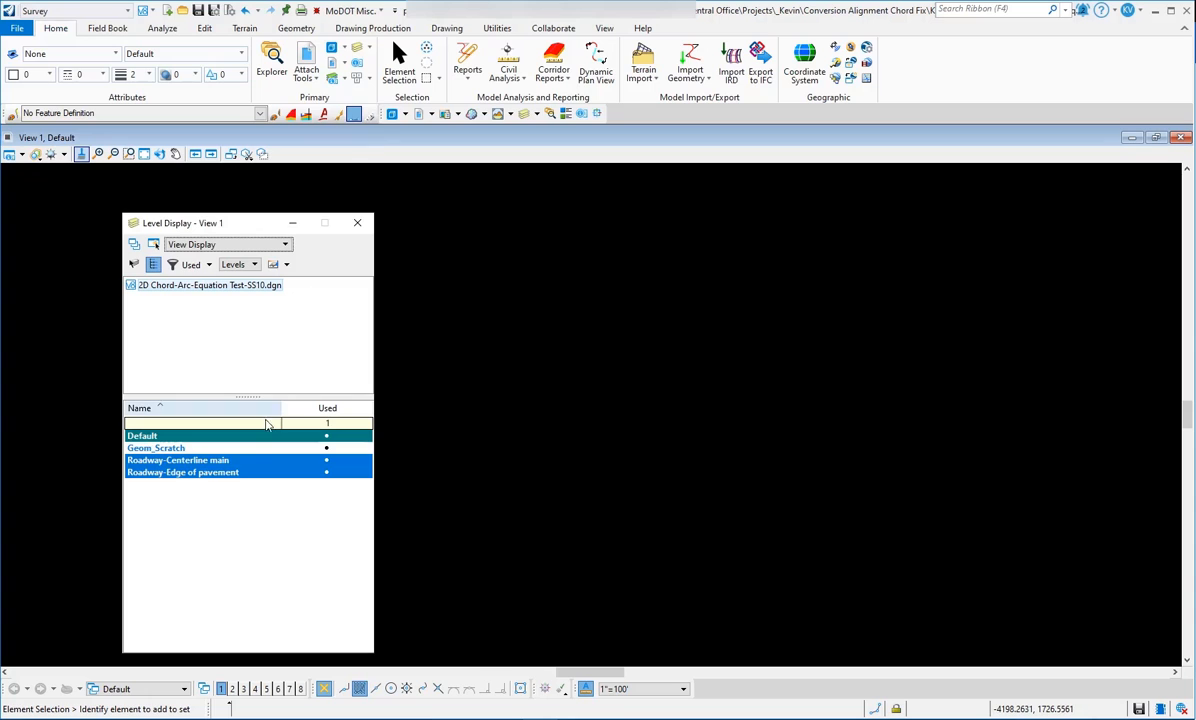
{"action": "left_click", "coordinate": [208, 449]}
{"action": "left_click", "coordinate": [358, 224]}
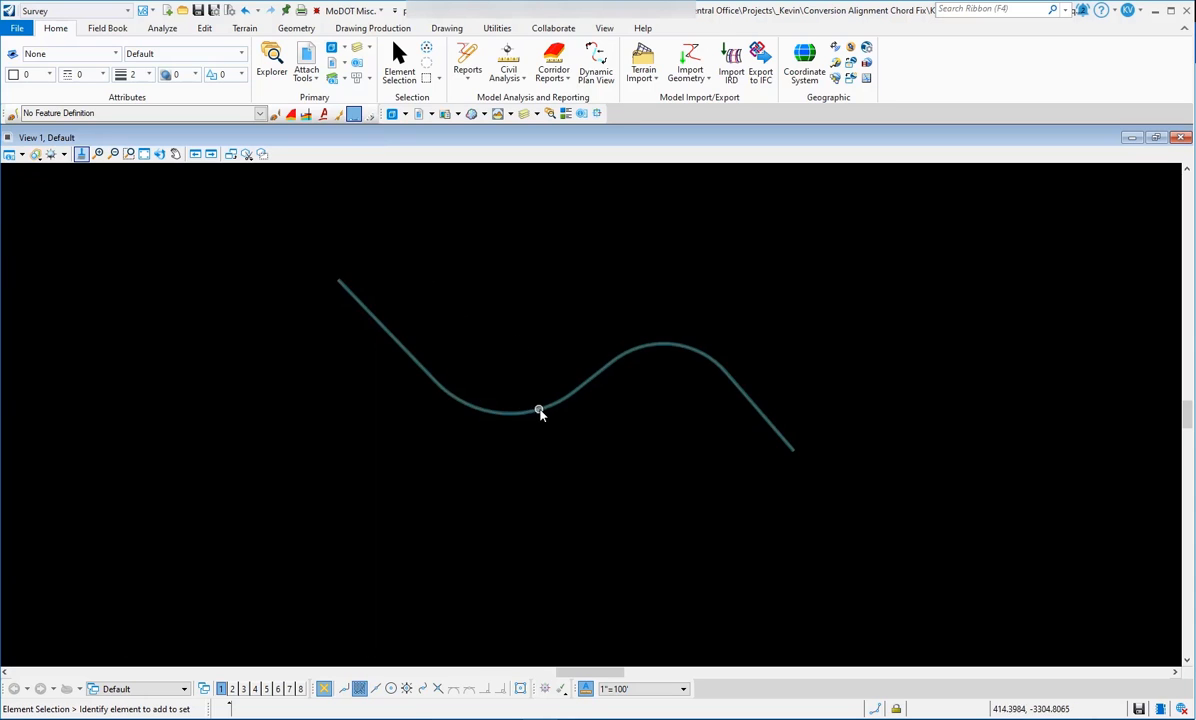
Change the Rte55 alignment's feature definition to MoDOT_Baseline_Existing from the Alignment group.
{"action": "scroll", "coordinate": [539, 412], "scroll_direction": "up", "scroll_amount": 2}
{"action": "left_click", "coordinate": [552, 410]}
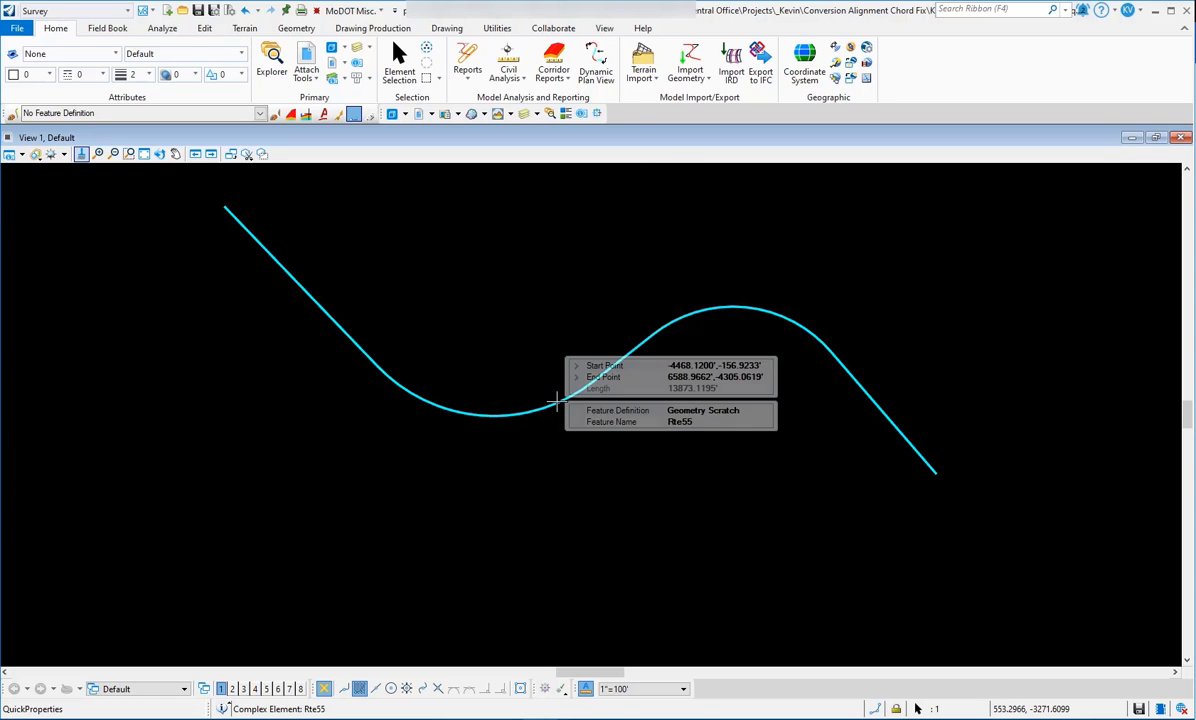
{"action": "left_click", "coordinate": [718, 408]}
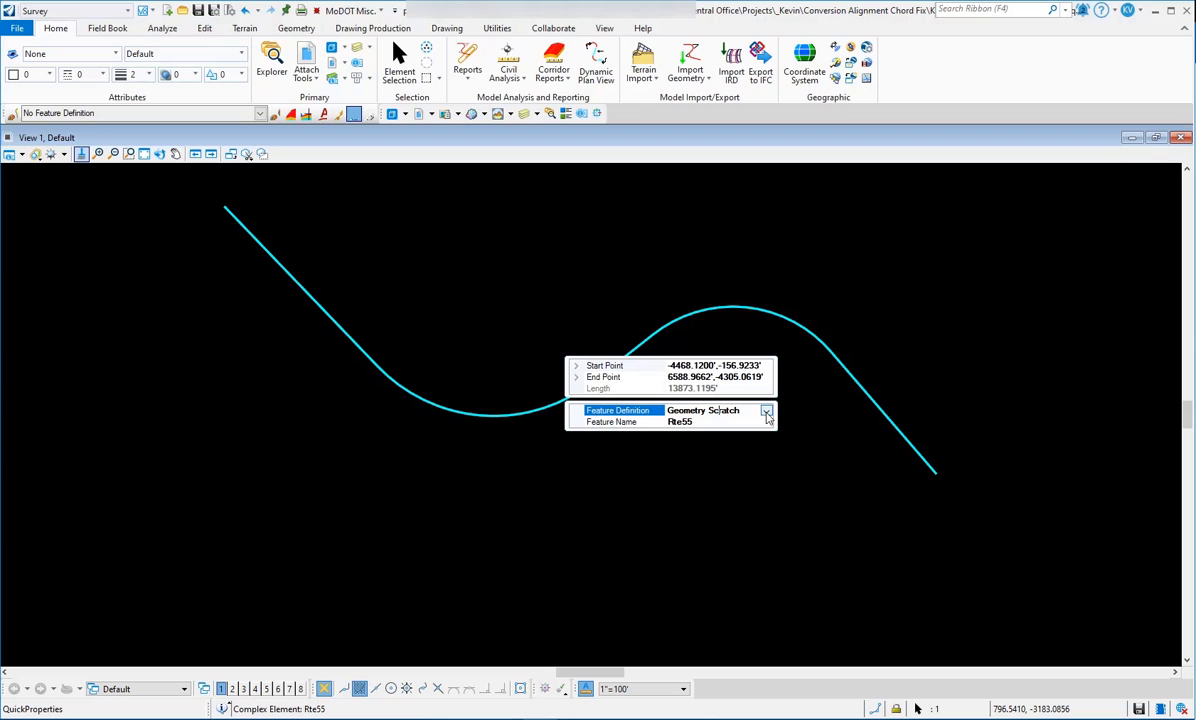
{"action": "left_click", "coordinate": [766, 413]}
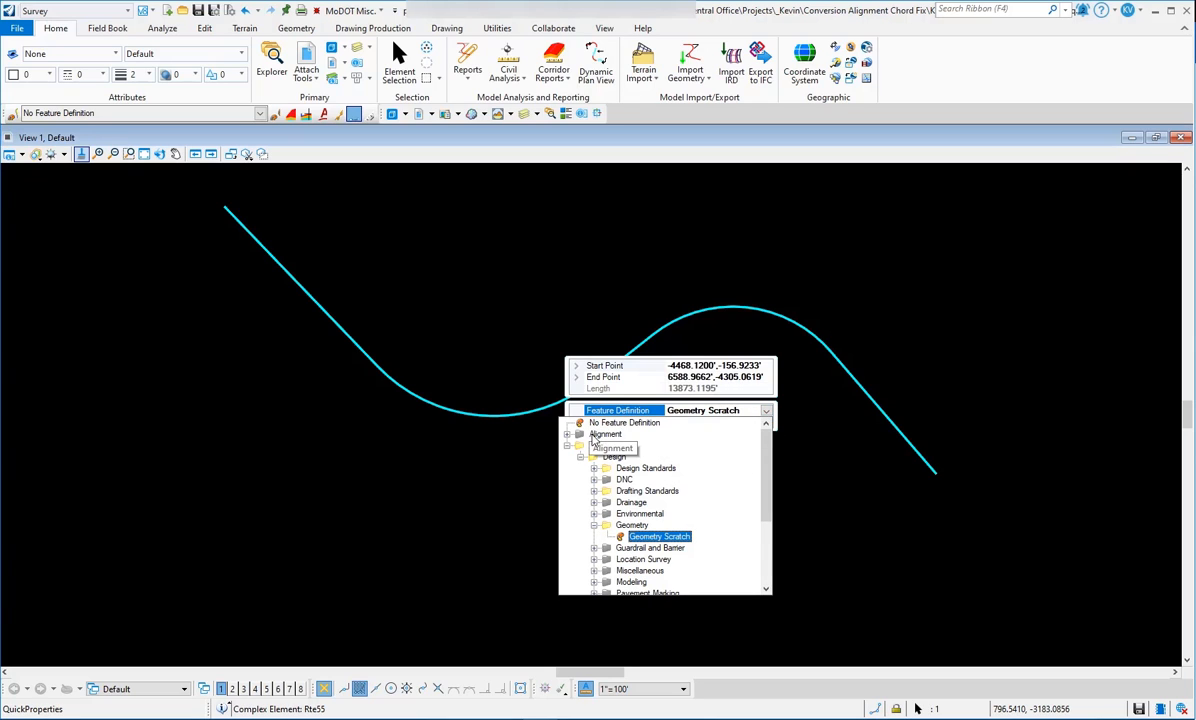
{"action": "left_click", "coordinate": [567, 436]}
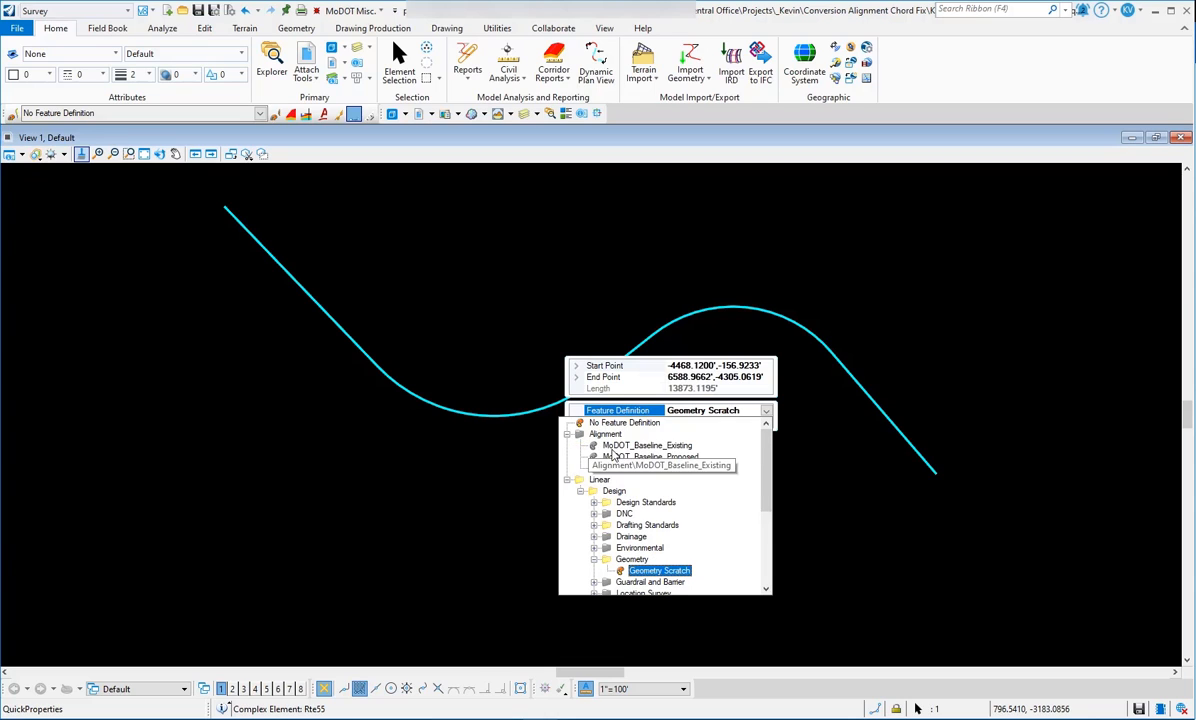
{"action": "left_click", "coordinate": [649, 446]}
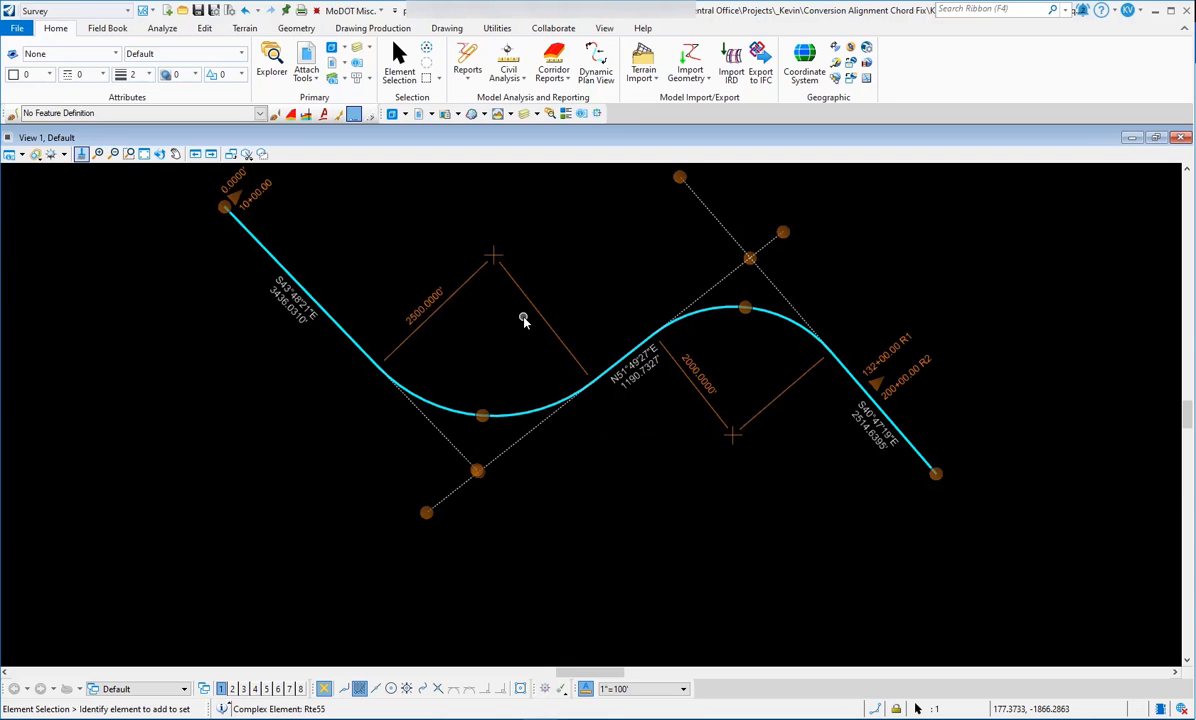
Deselect the alignment and review the Update Standards From dgnlib option for the current file's OpenRoads standards.
{"action": "left_click", "coordinate": [615, 440]}
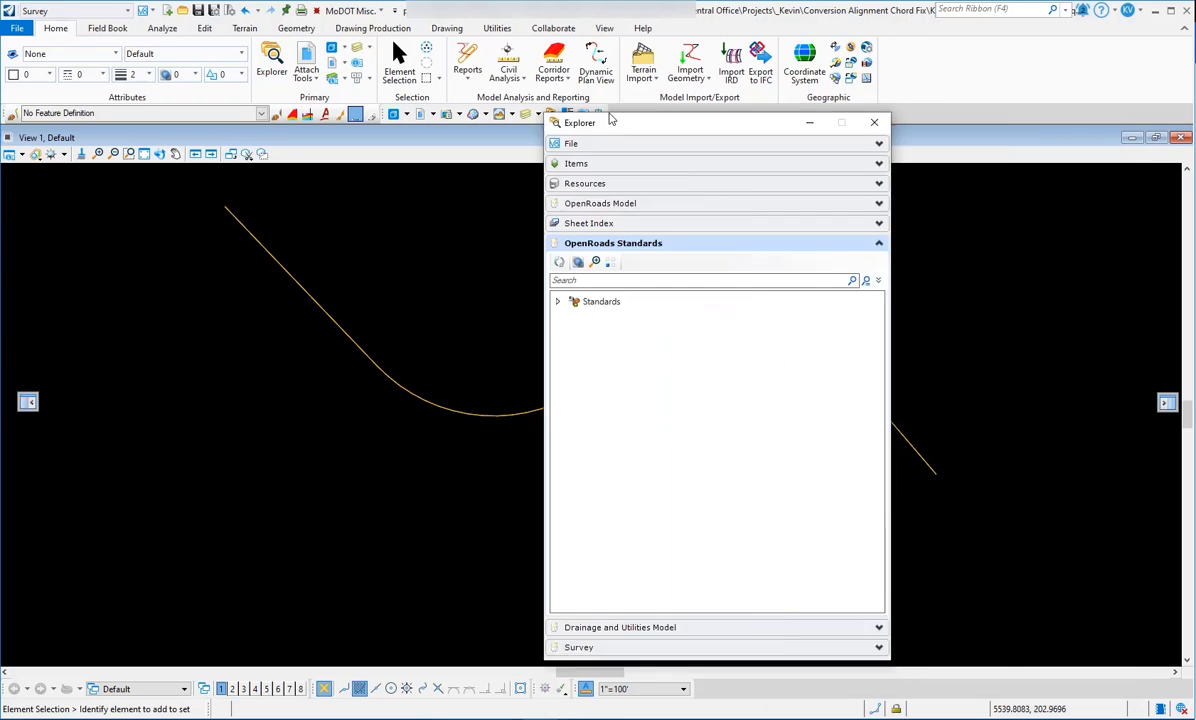
{"action": "left_click_drag", "start_coordinate": [609, 117], "coordinate": [182, 75]}
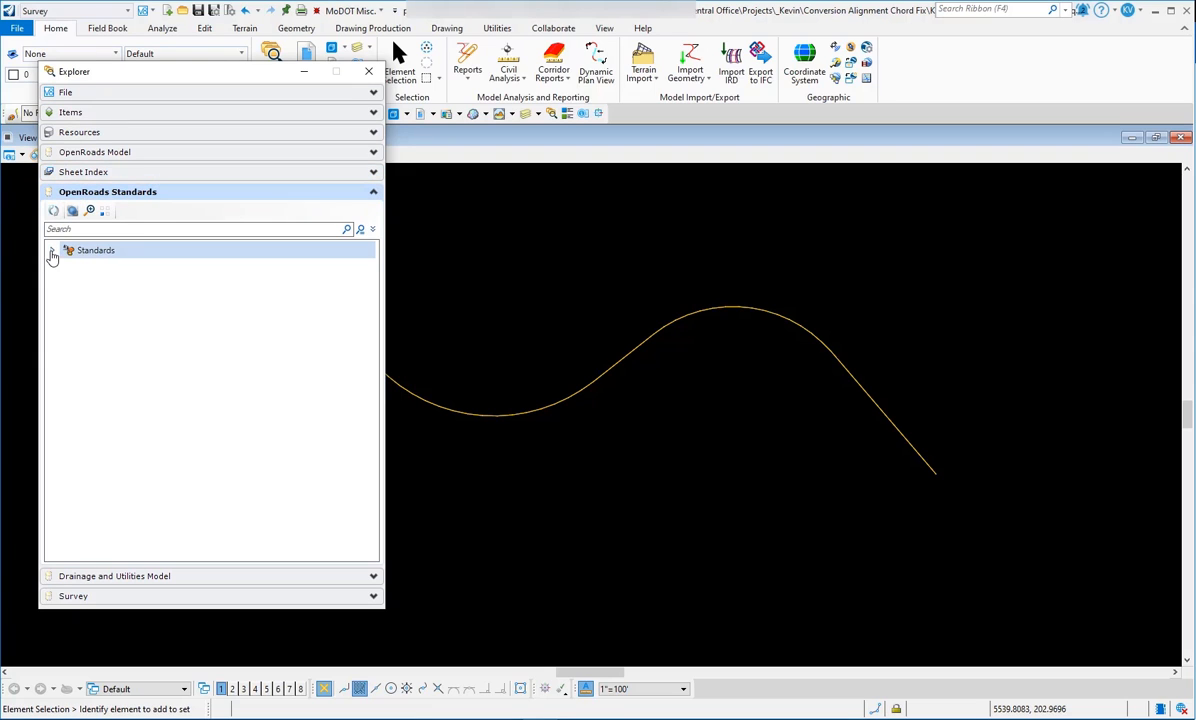
{"action": "left_click", "coordinate": [52, 250]}
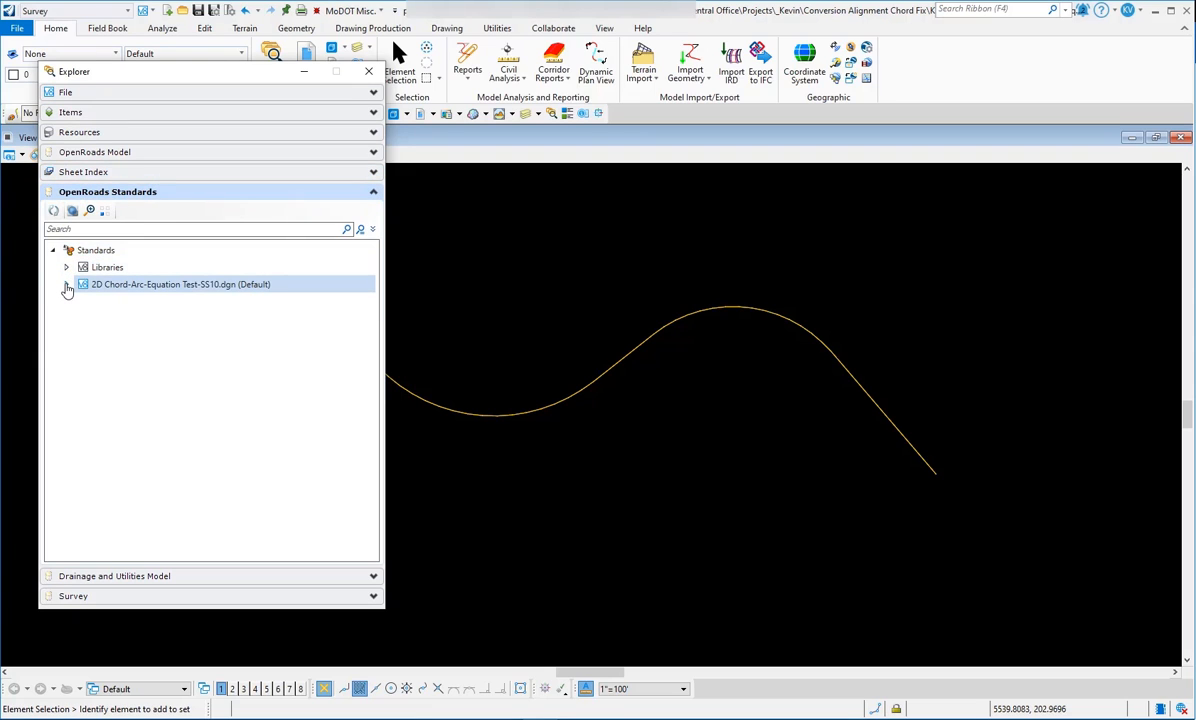
{"action": "left_click", "coordinate": [66, 285]}
{"action": "right_click", "coordinate": [131, 286]}
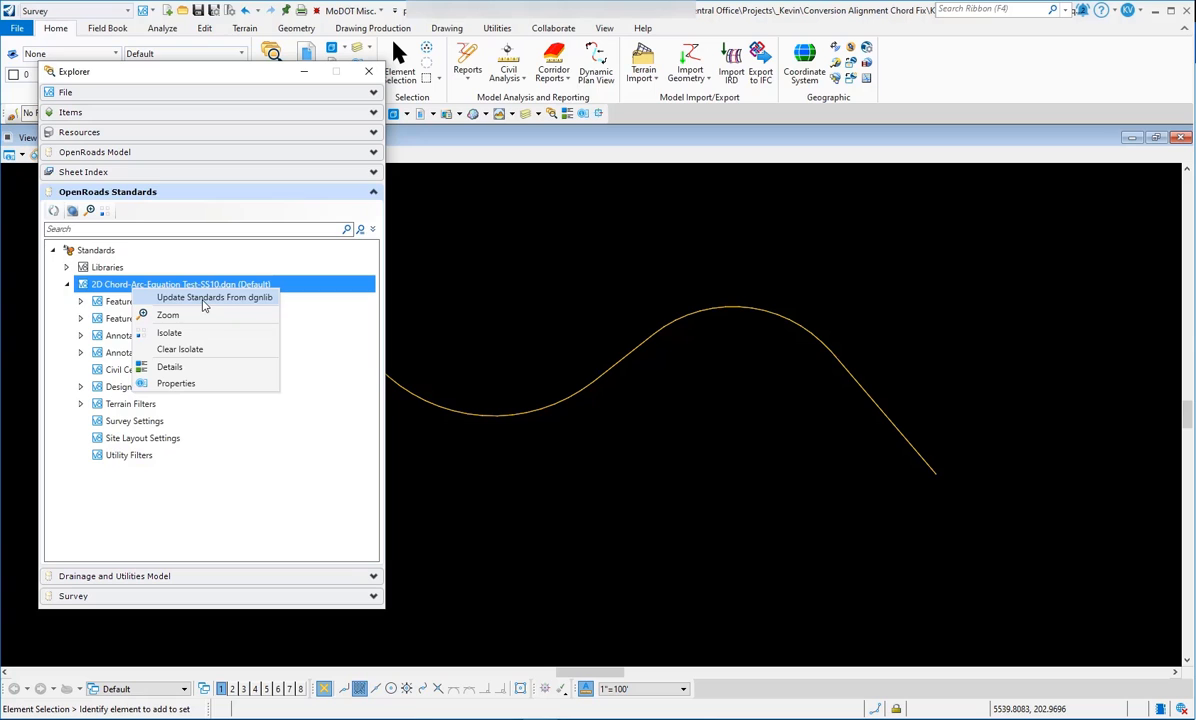
{"action": "left_click", "coordinate": [555, 458]}
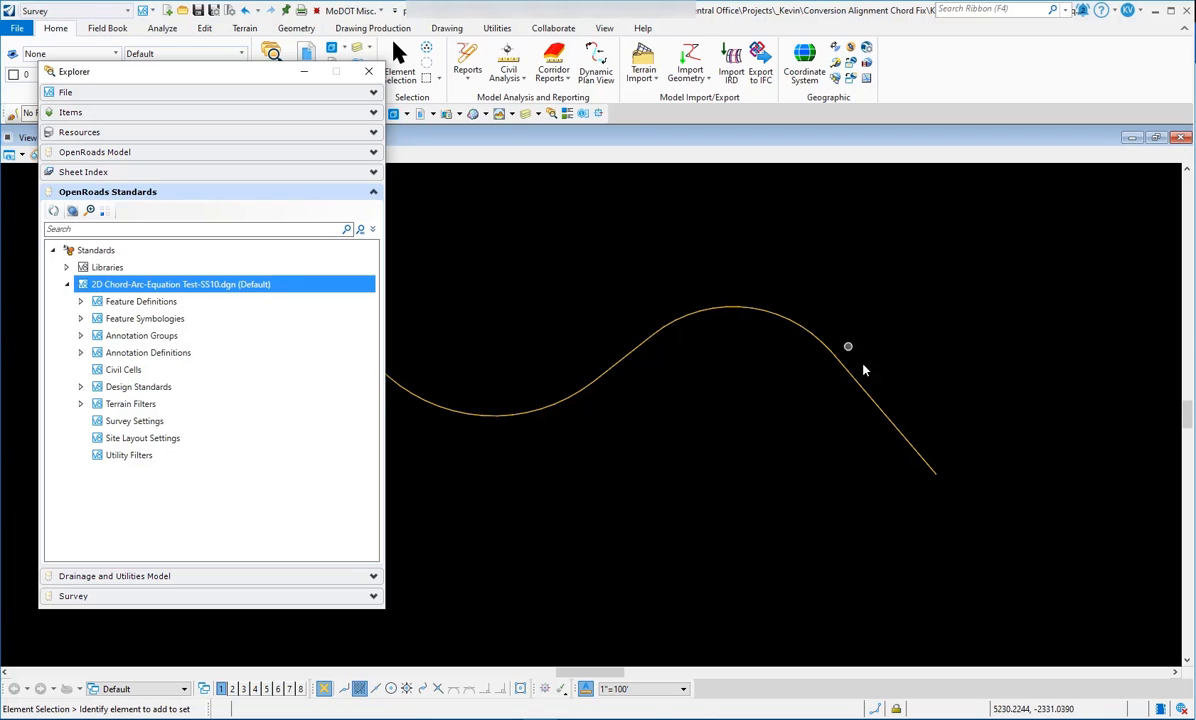
{"action": "left_click", "coordinate": [736, 383]}
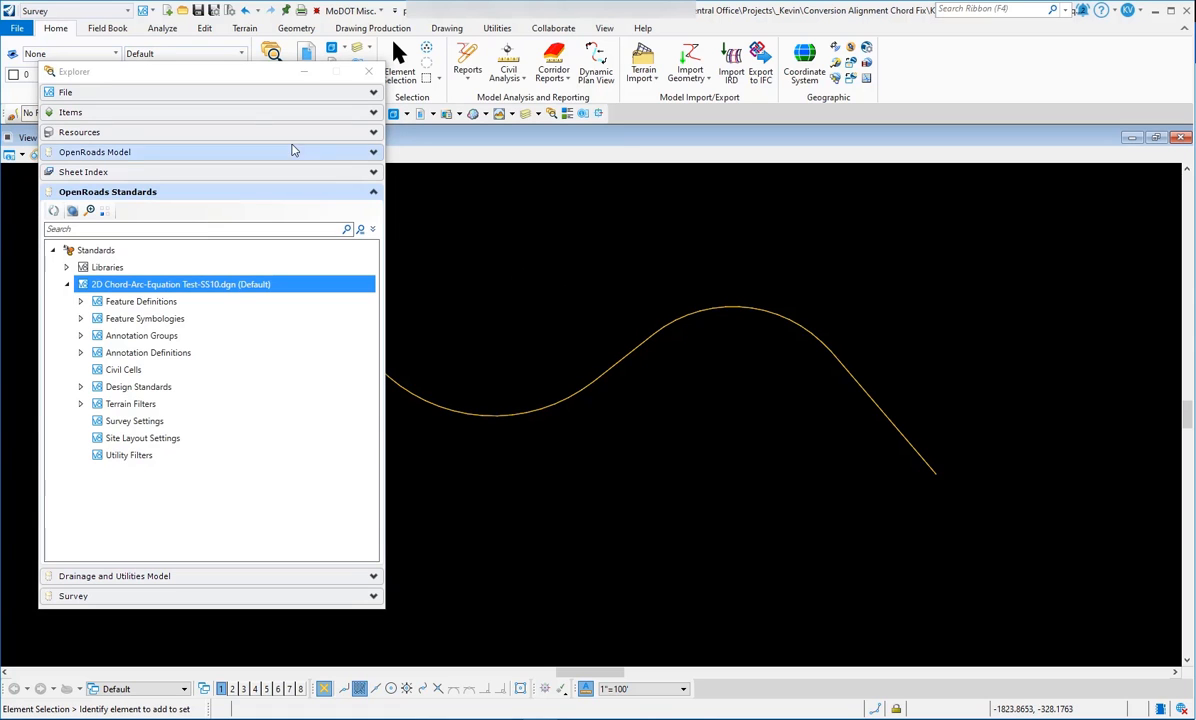
{"action": "left_click_drag", "start_coordinate": [181, 78], "coordinate": [1194, 192]}
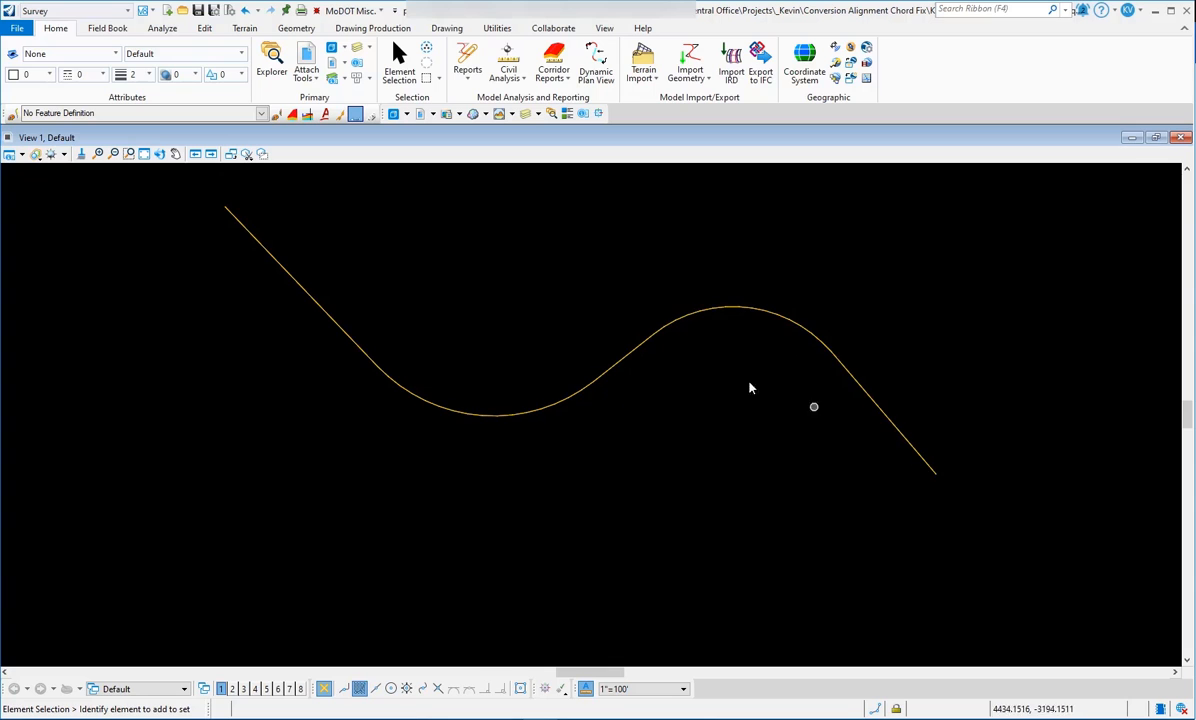
Annotate the Rte55 alignment with the Annotate Element command.
{"action": "left_click", "coordinate": [397, 33]}
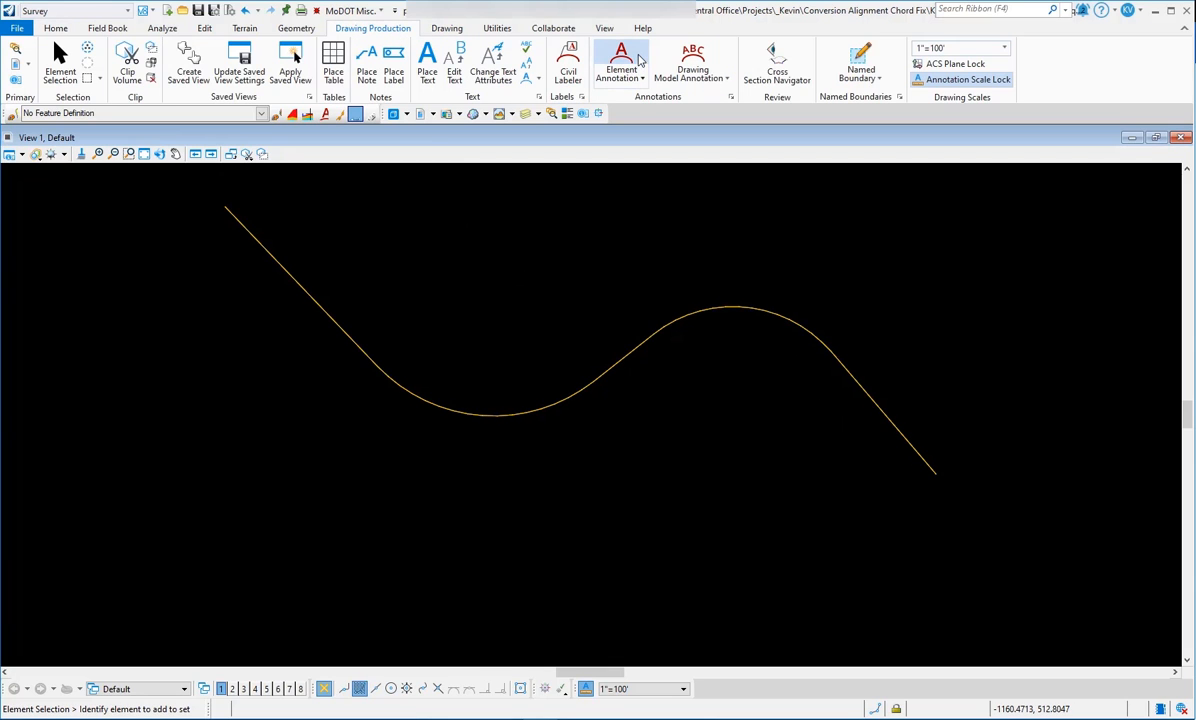
{"action": "left_click", "coordinate": [633, 52]}
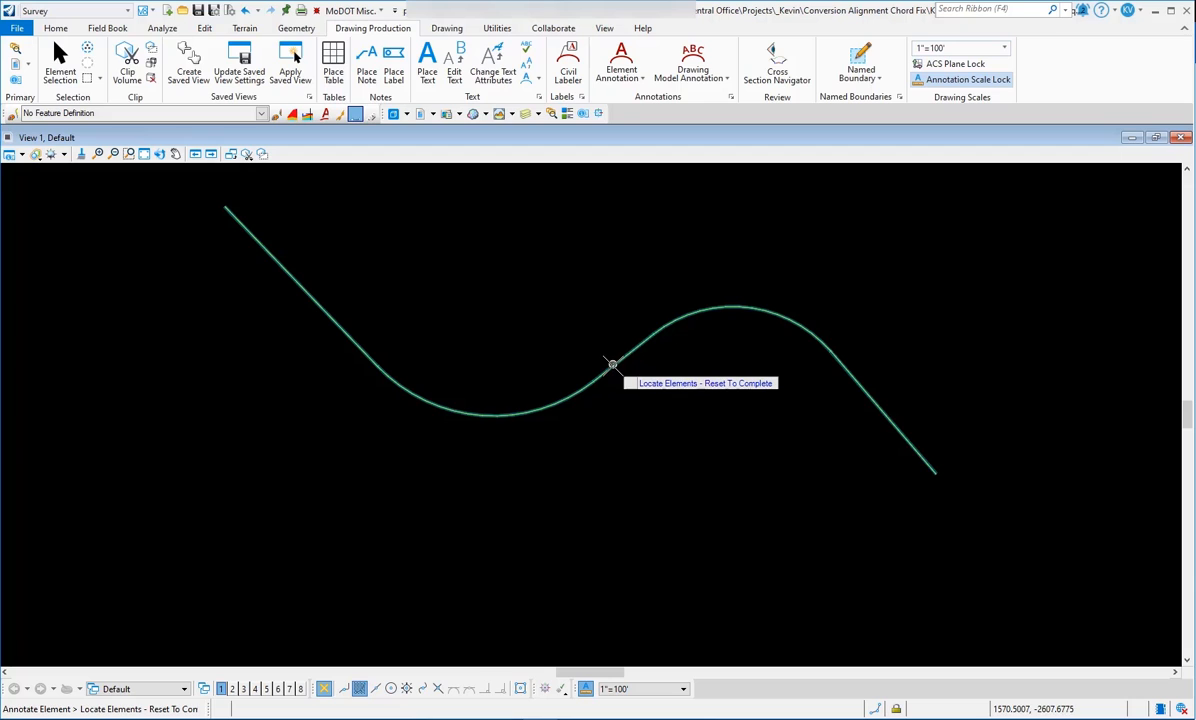
{"action": "left_click", "coordinate": [612, 366]}
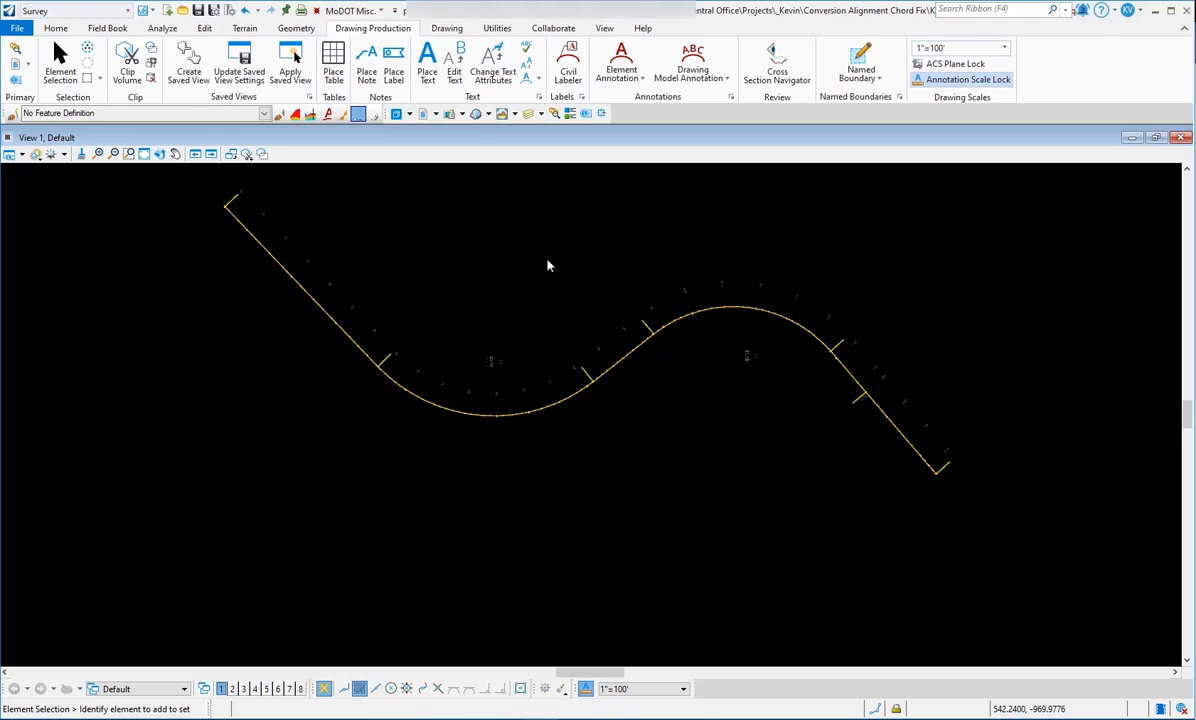
Examine the new station annotation along the alignment, including the PT station label at the end of the first curve.
{"action": "scroll", "coordinate": [770, 292], "scroll_direction": "up", "scroll_amount": 3}
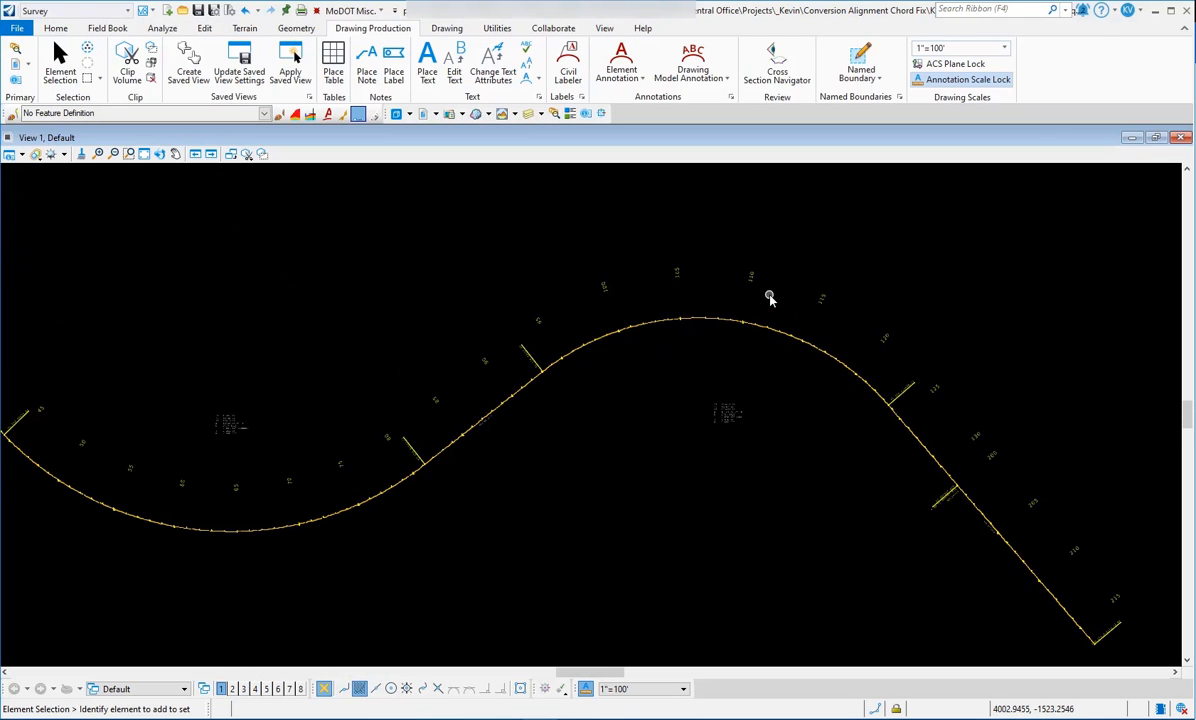
{"action": "scroll", "coordinate": [520, 418], "scroll_direction": "up", "scroll_amount": 3}
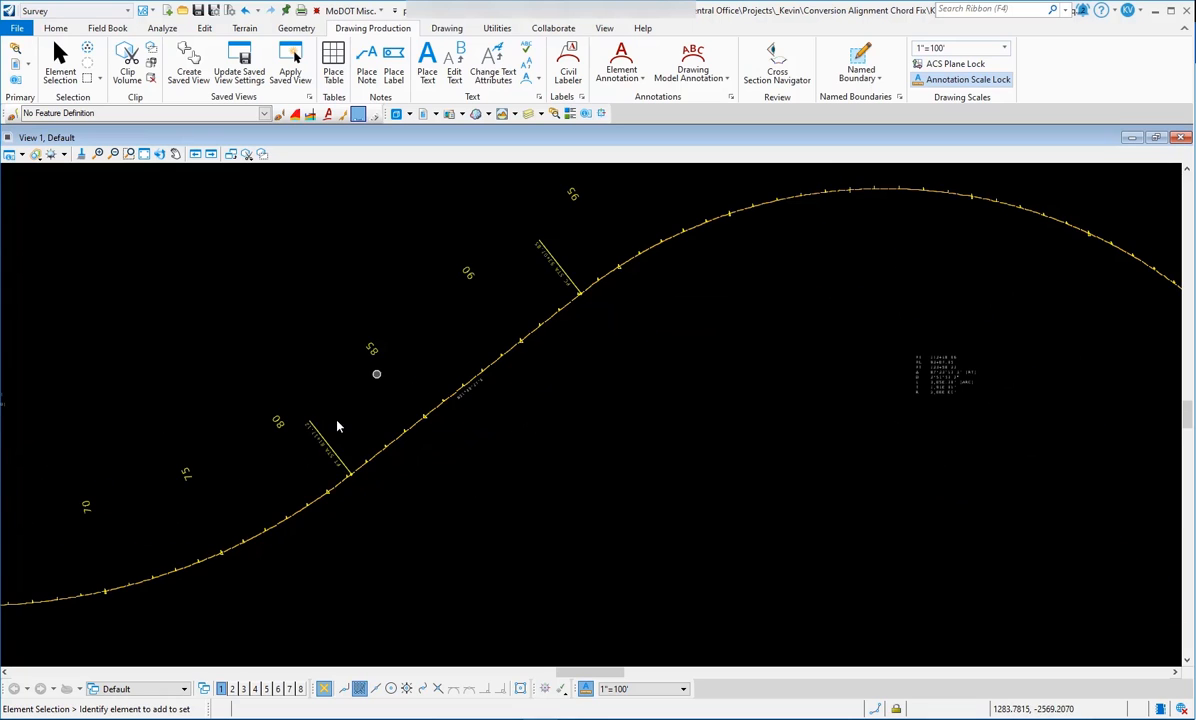
{"action": "scroll", "coordinate": [300, 470], "scroll_direction": "up", "scroll_amount": 2}
{"action": "scroll", "coordinate": [297, 476], "scroll_direction": "up", "scroll_amount": 1}
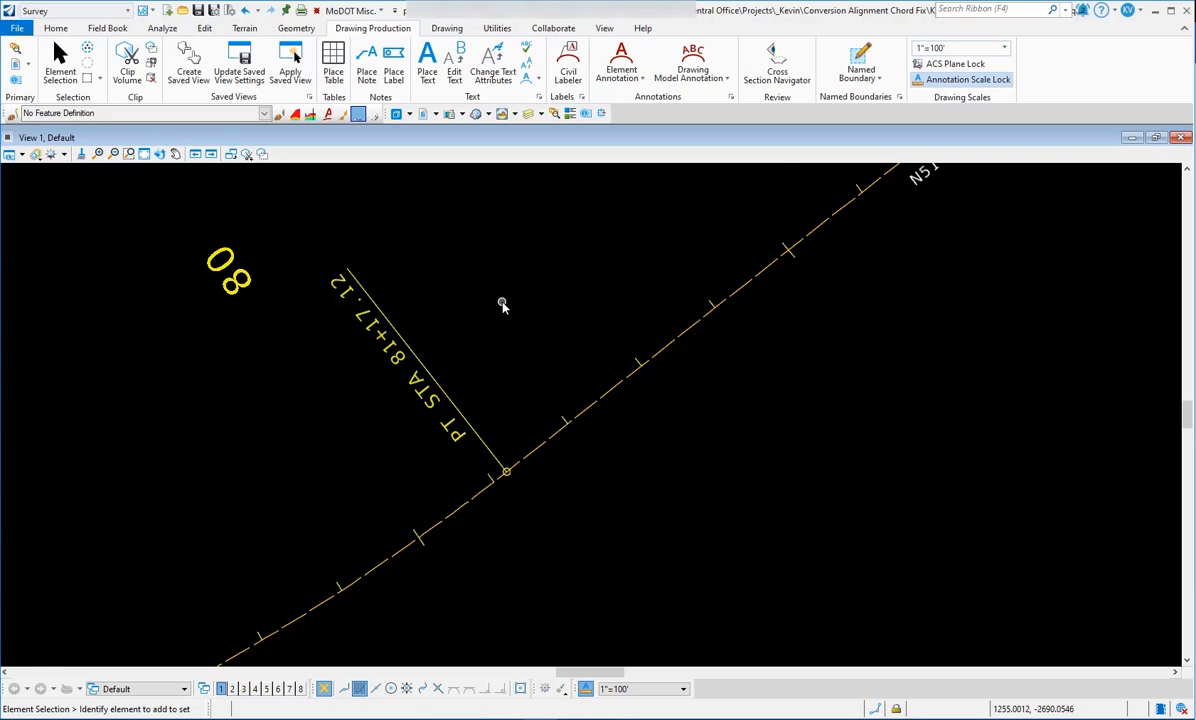
{"action": "scroll", "coordinate": [504, 312], "scroll_direction": "down", "scroll_amount": 4}
{"action": "scroll", "coordinate": [459, 322], "scroll_direction": "down", "scroll_amount": 1}
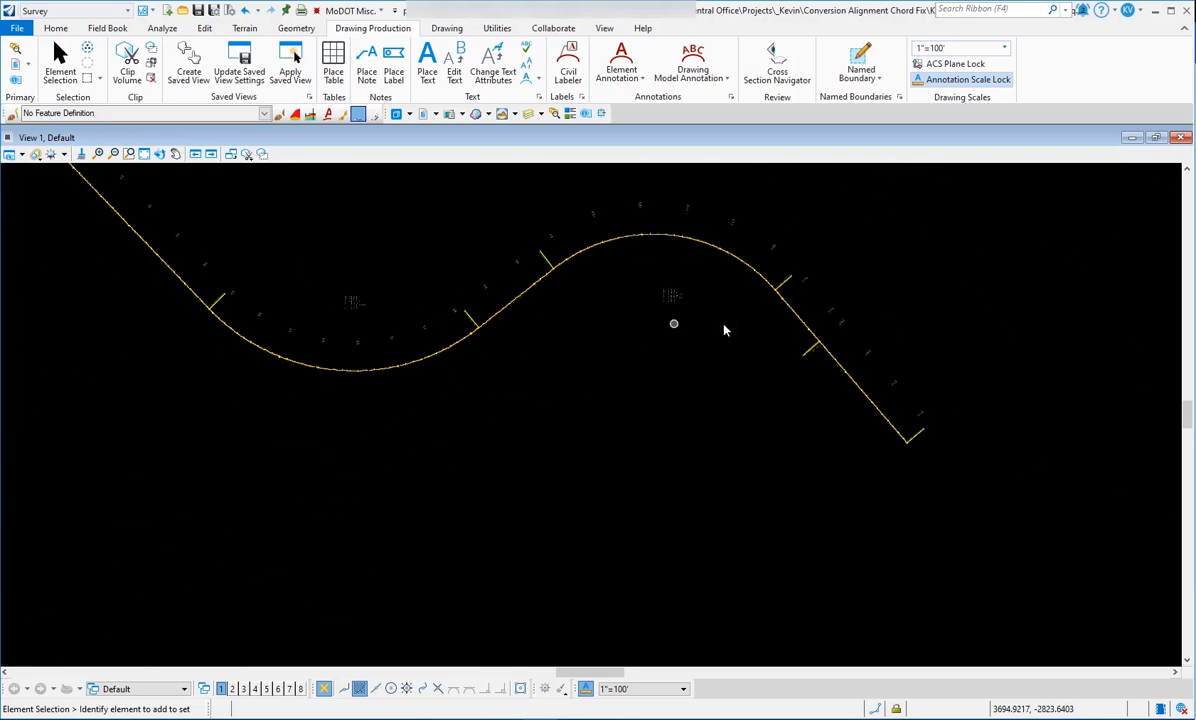
Examine the station equation label on the final tangent and check its back and ahead stations.
{"action": "scroll", "coordinate": [830, 337], "scroll_direction": "up", "scroll_amount": 1}
{"action": "scroll", "coordinate": [790, 380], "scroll_direction": "up", "scroll_amount": 4}
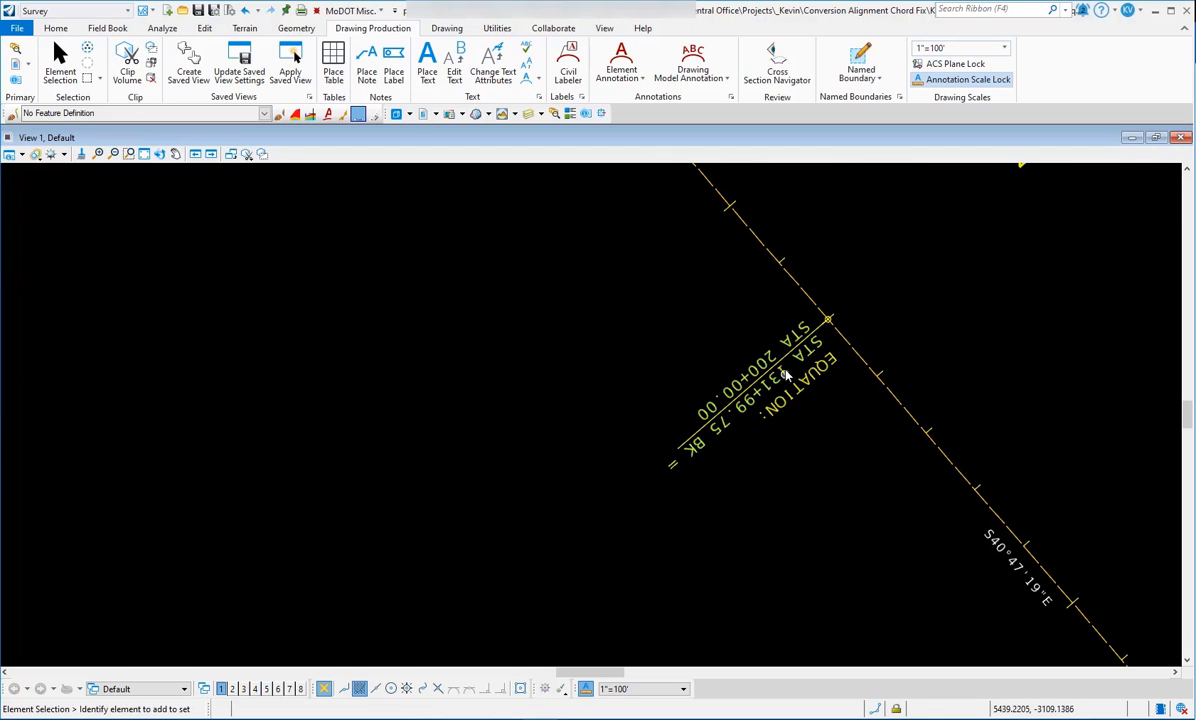
{"action": "scroll", "coordinate": [789, 364], "scroll_direction": "up", "scroll_amount": 1}
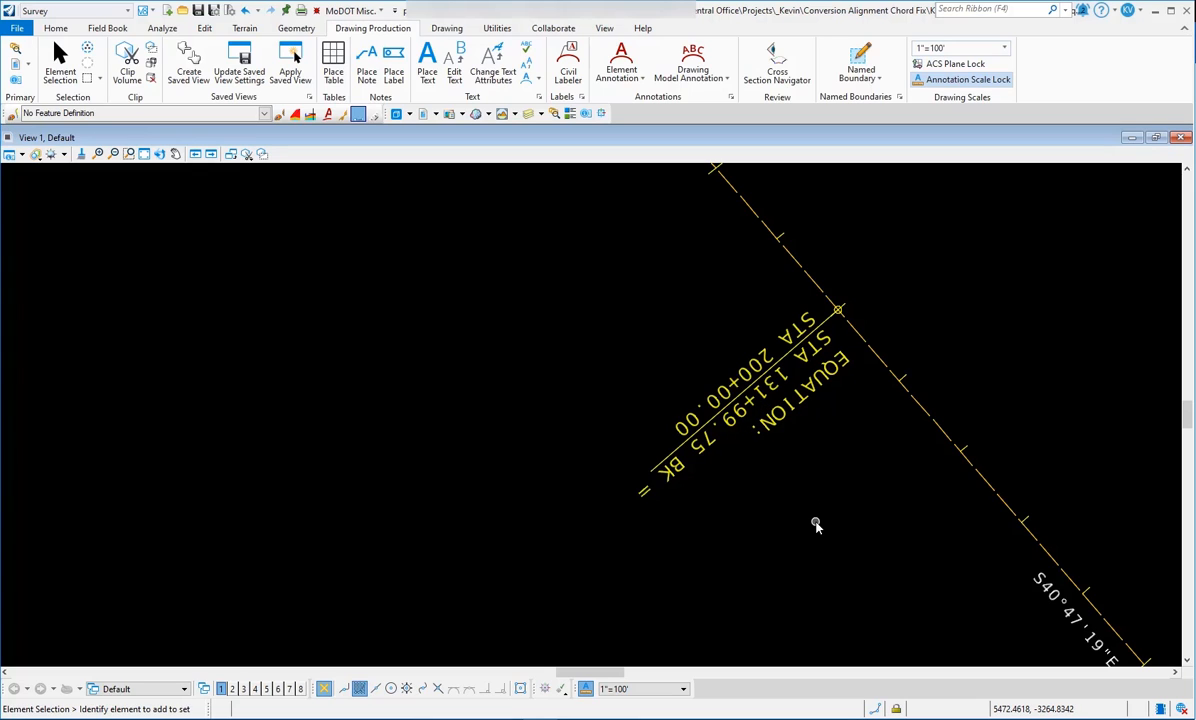
{"action": "mouse_move", "coordinate": [768, 371]}
{"action": "mouse_move", "coordinate": [726, 438]}
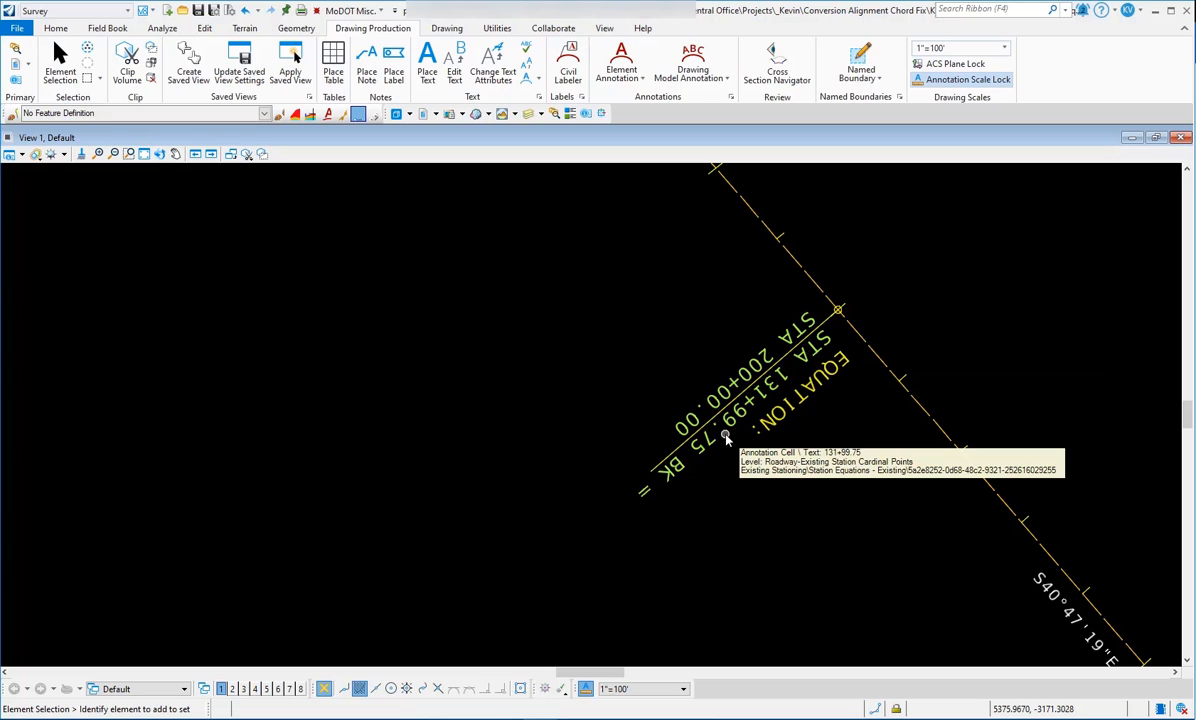
{"action": "left_click", "coordinate": [858, 336]}
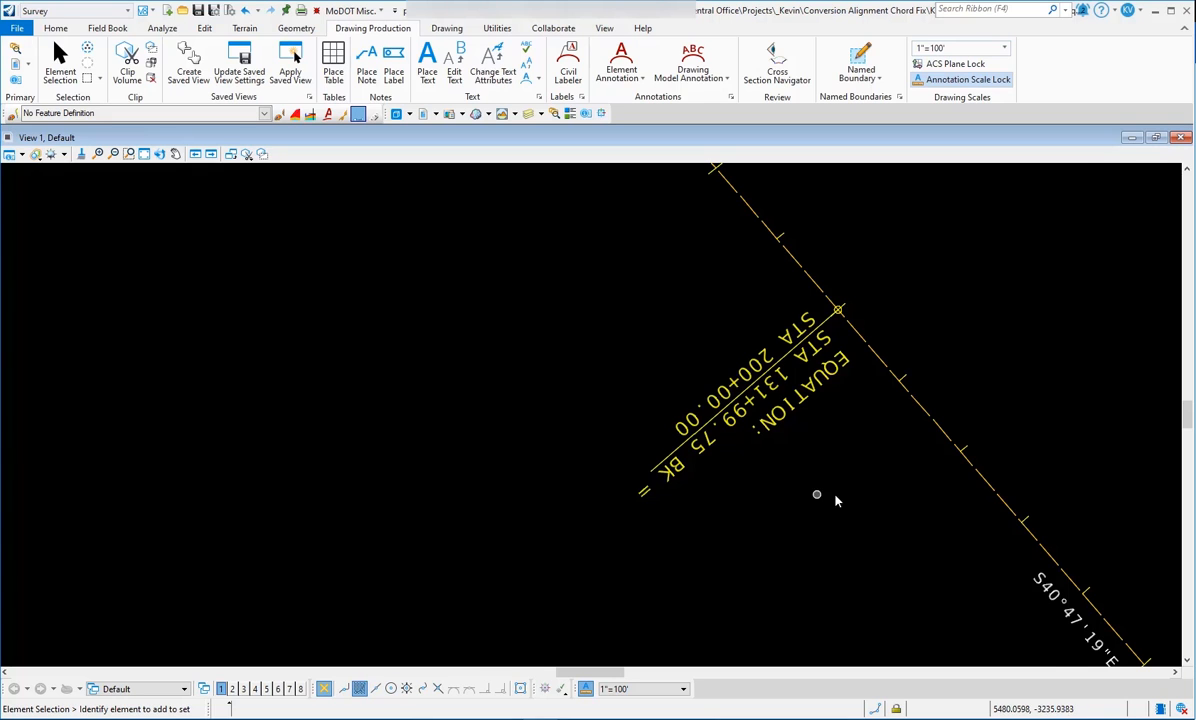
{"action": "scroll", "coordinate": [836, 499], "scroll_direction": "down", "scroll_amount": 3}
{"action": "scroll", "coordinate": [760, 481], "scroll_direction": "up", "scroll_amount": 2}
{"action": "scroll", "coordinate": [926, 467], "scroll_direction": "down", "scroll_amount": 2}
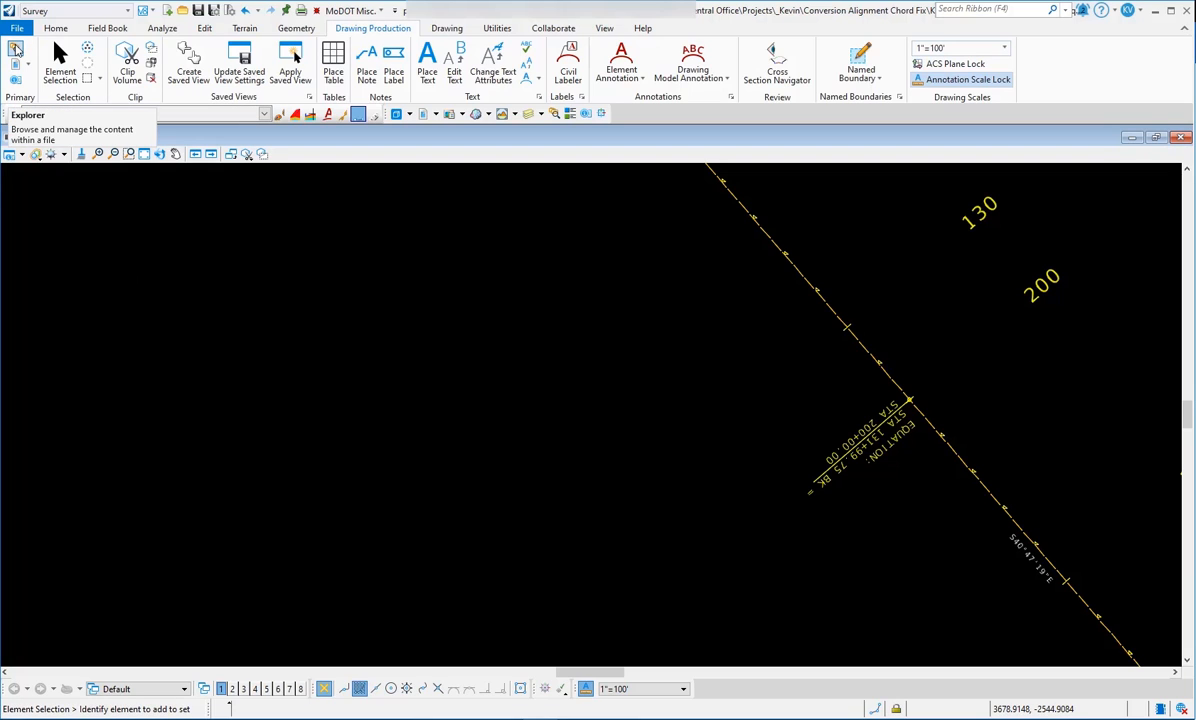
Delete the Equation under Rte55's Stationing in the OpenRoads Model and move the Explorer out of the way.
{"action": "left_click", "coordinate": [15, 50]}
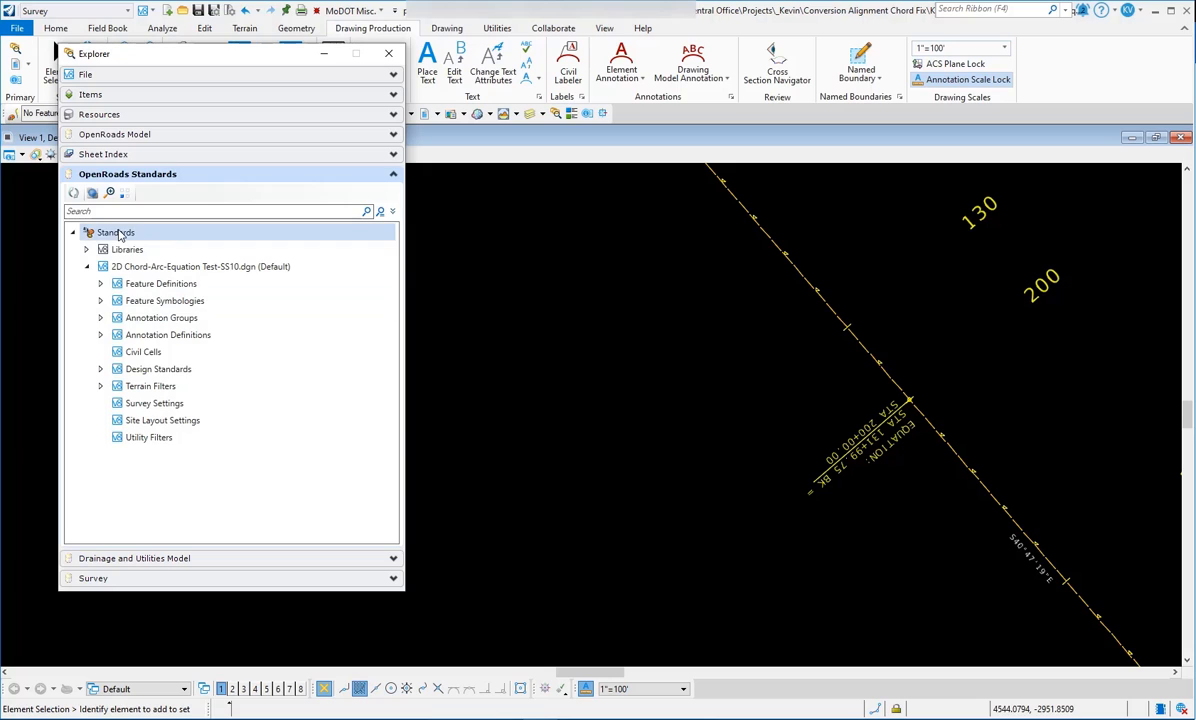
{"action": "left_click", "coordinate": [124, 140]}
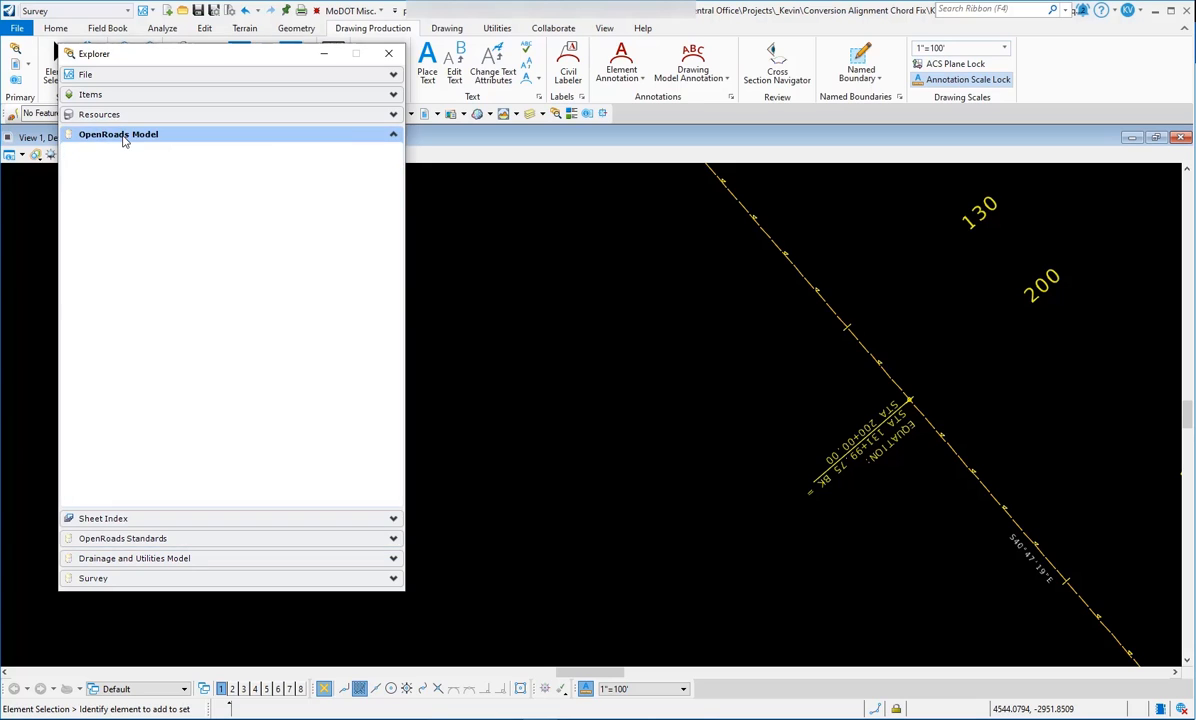
{"action": "left_click", "coordinate": [72, 192]}
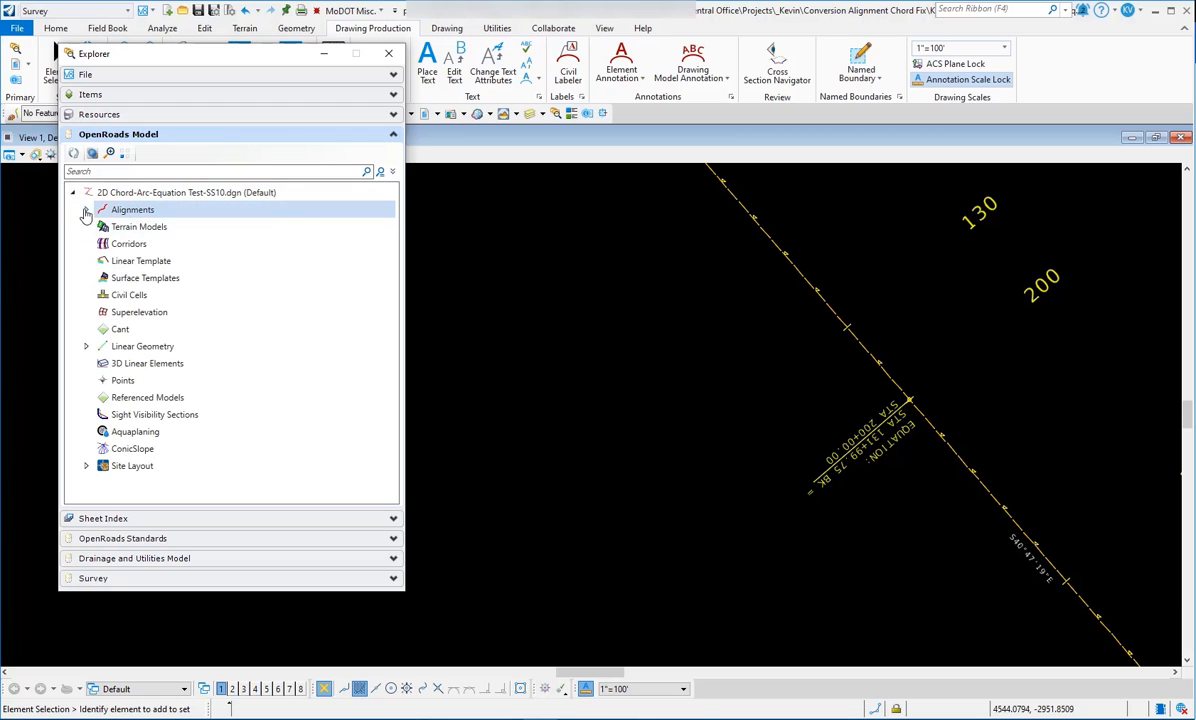
{"action": "left_click", "coordinate": [86, 210]}
{"action": "left_click", "coordinate": [103, 227]}
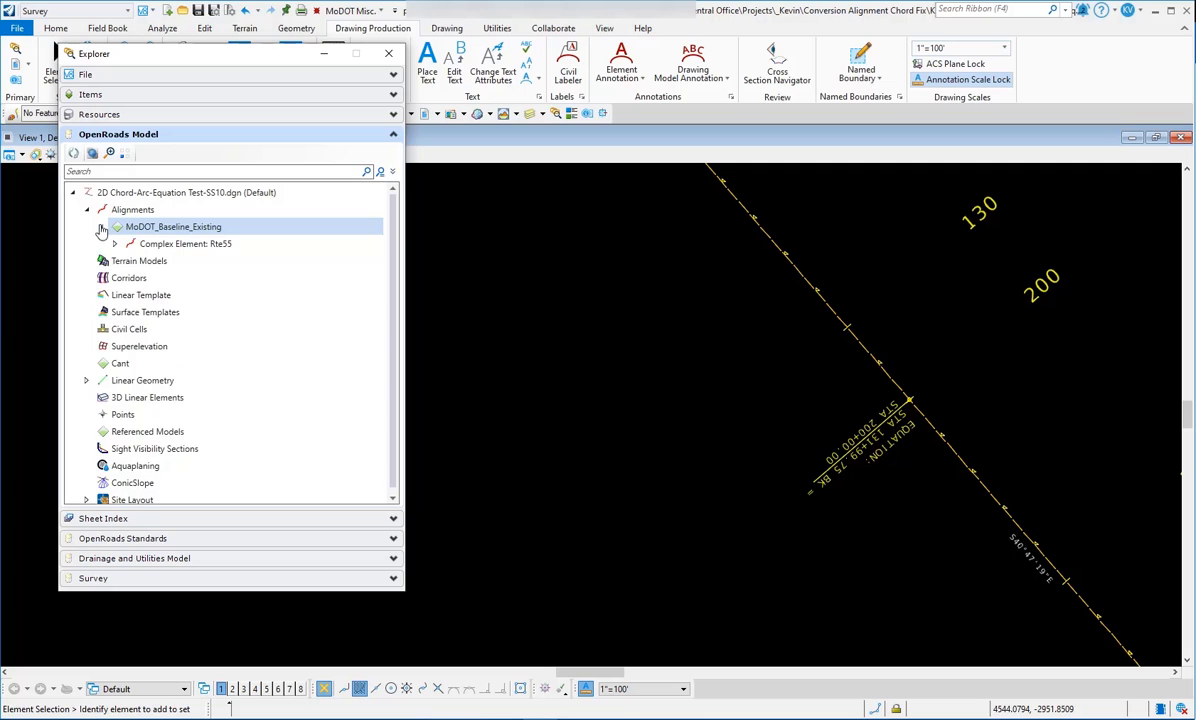
{"action": "left_click", "coordinate": [115, 244]}
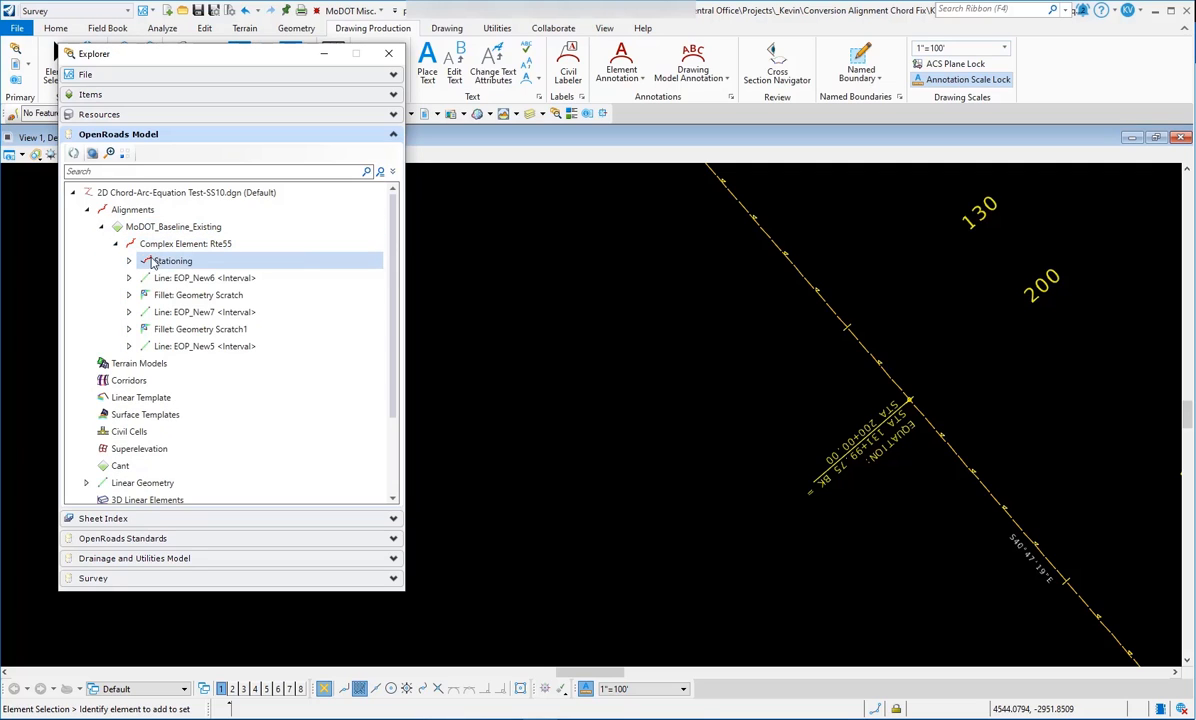
{"action": "left_click", "coordinate": [129, 261]}
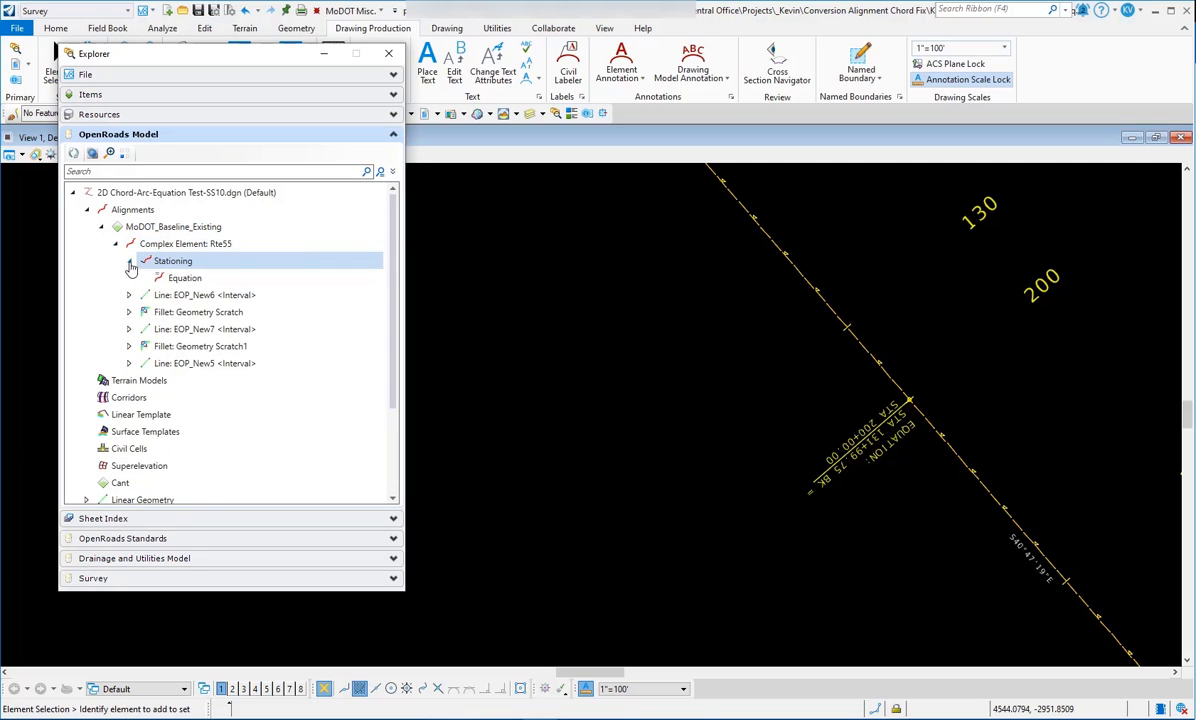
{"action": "left_click", "coordinate": [185, 279]}
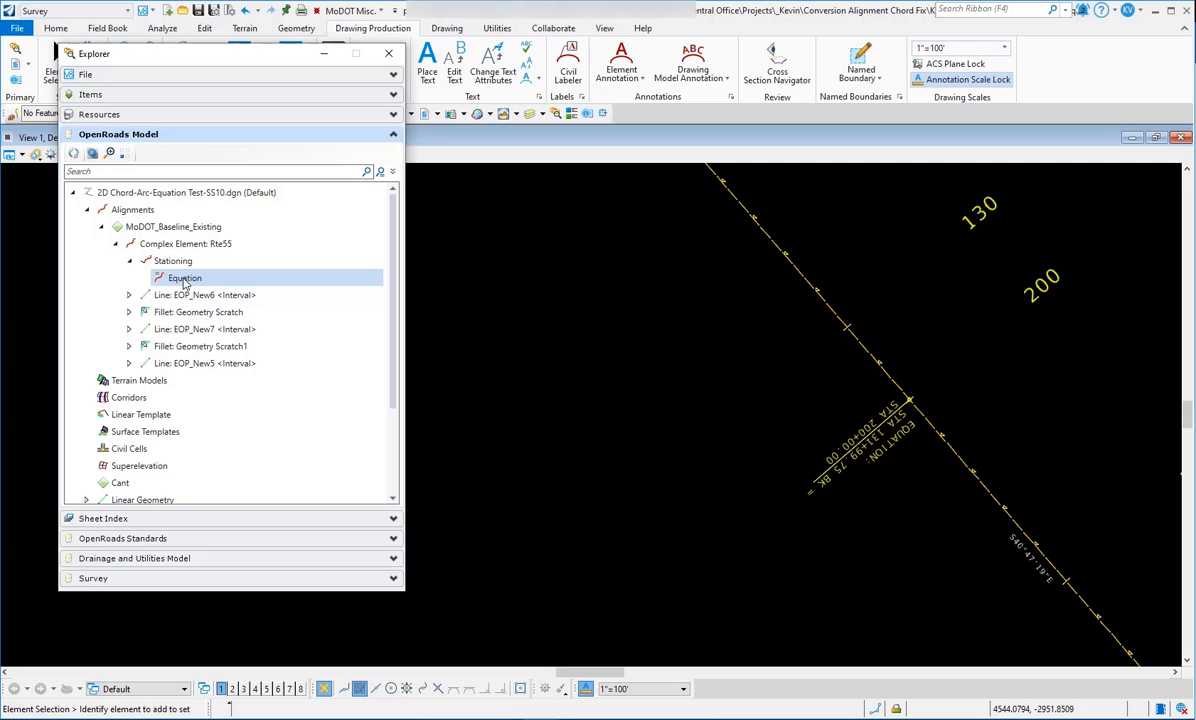
{"action": "right_click", "coordinate": [183, 280]}
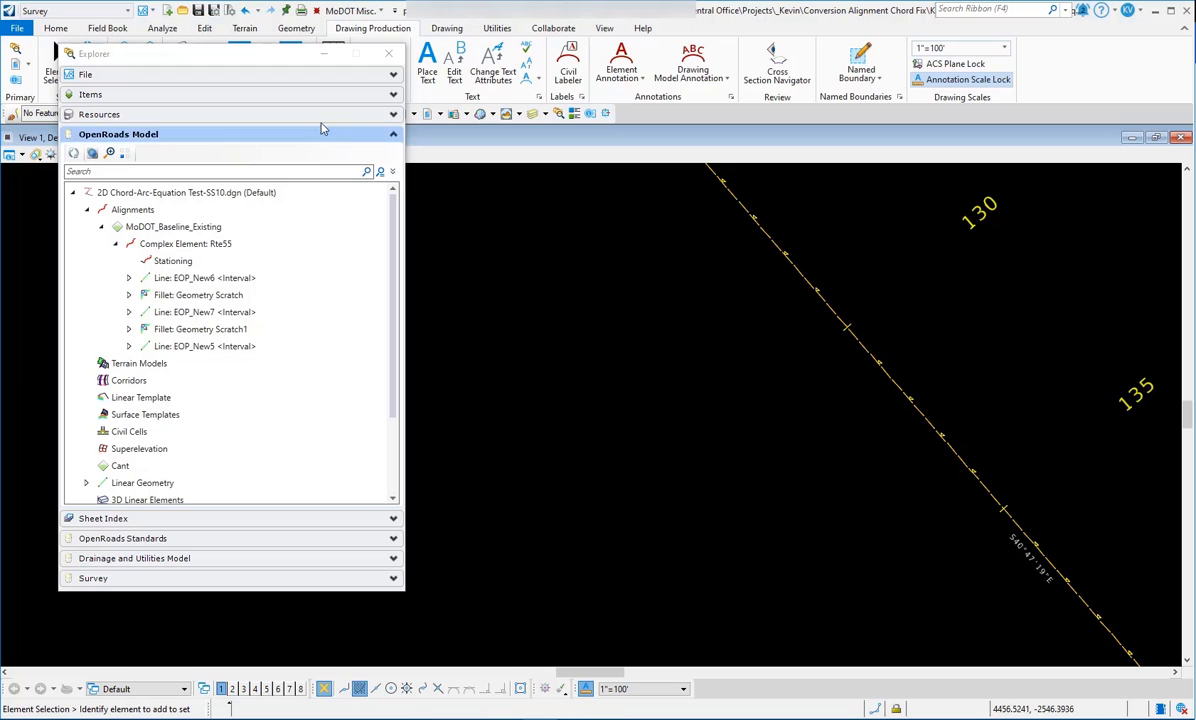
{"action": "left_click_drag", "start_coordinate": [247, 57], "coordinate": [1194, 76]}
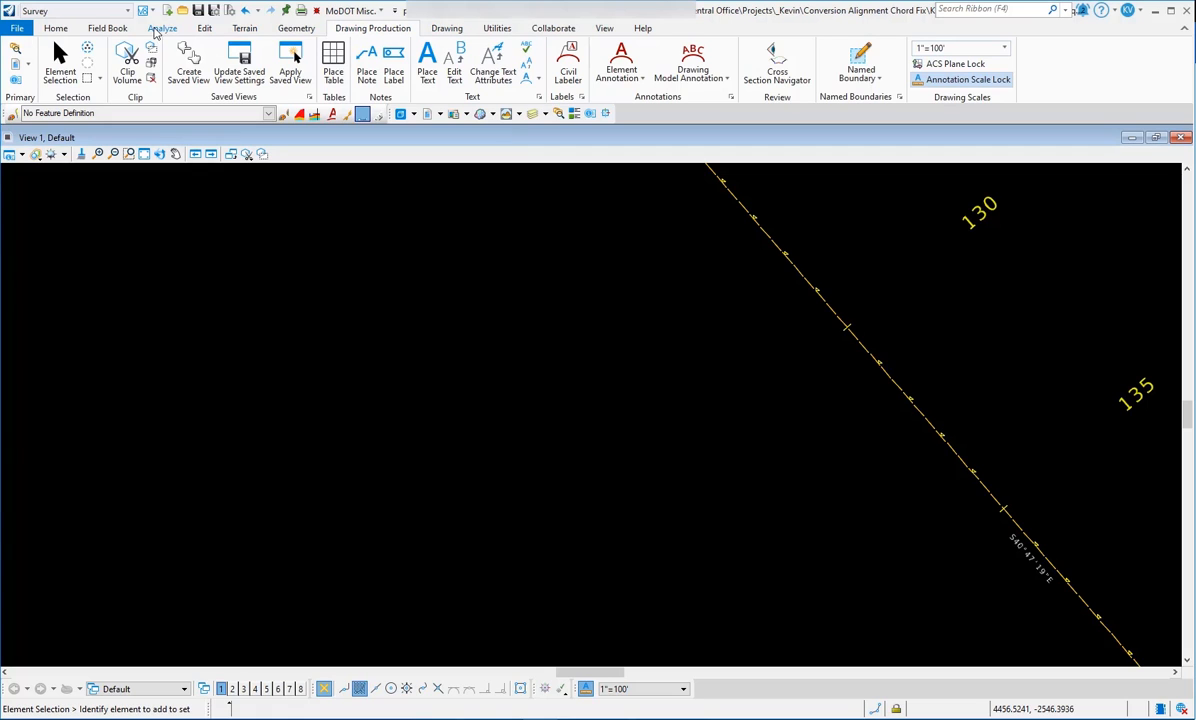
Add a station equation to the Rte55 alignment with back station 132+00.00 and ahead station 200+00, and end the command.
{"action": "left_click", "coordinate": [296, 29]}
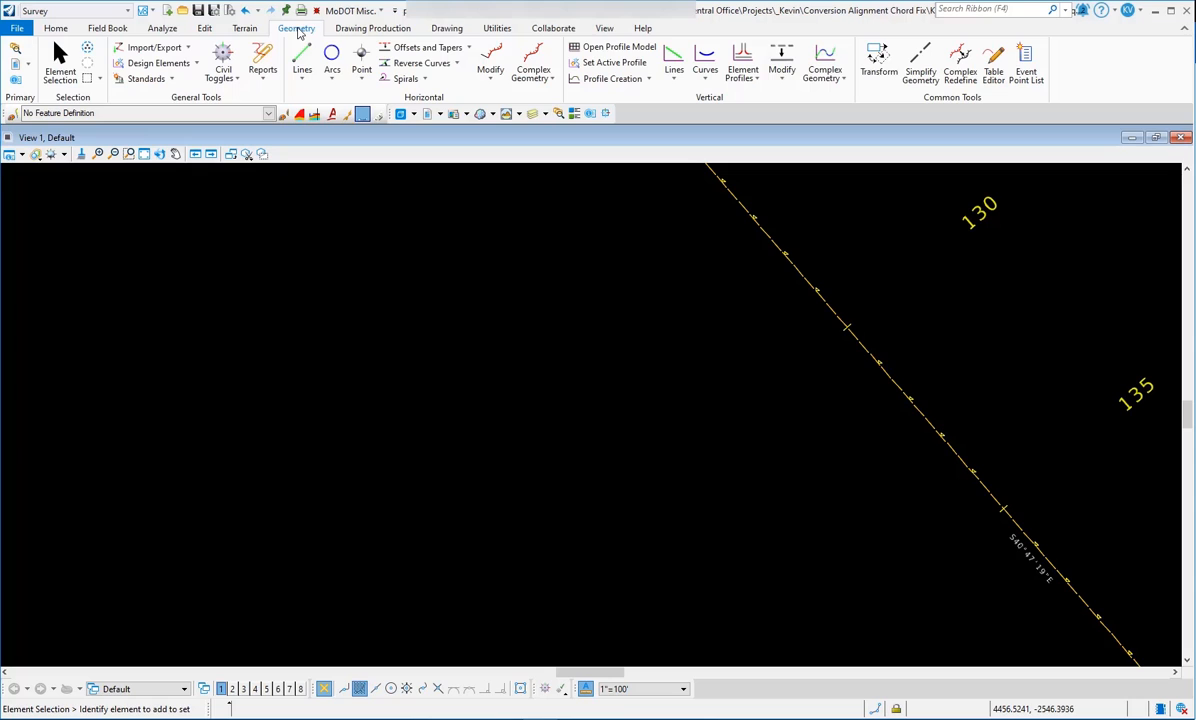
{"action": "left_click", "coordinate": [491, 82]}
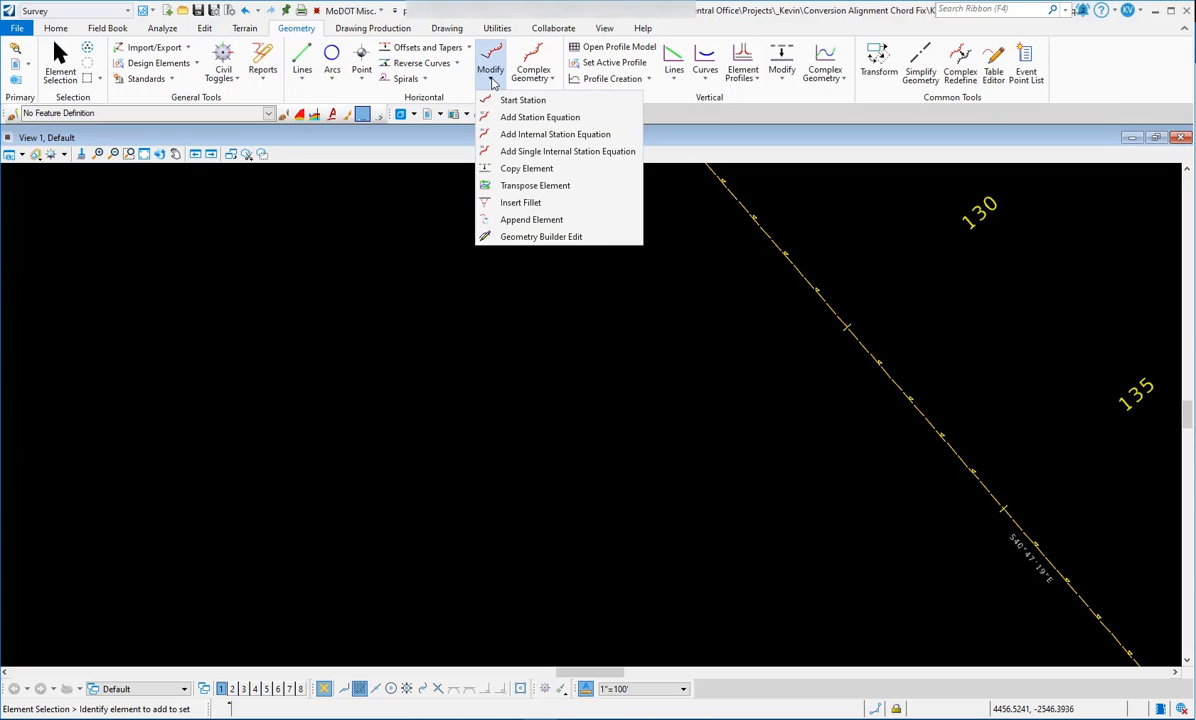
{"action": "left_click", "coordinate": [541, 118]}
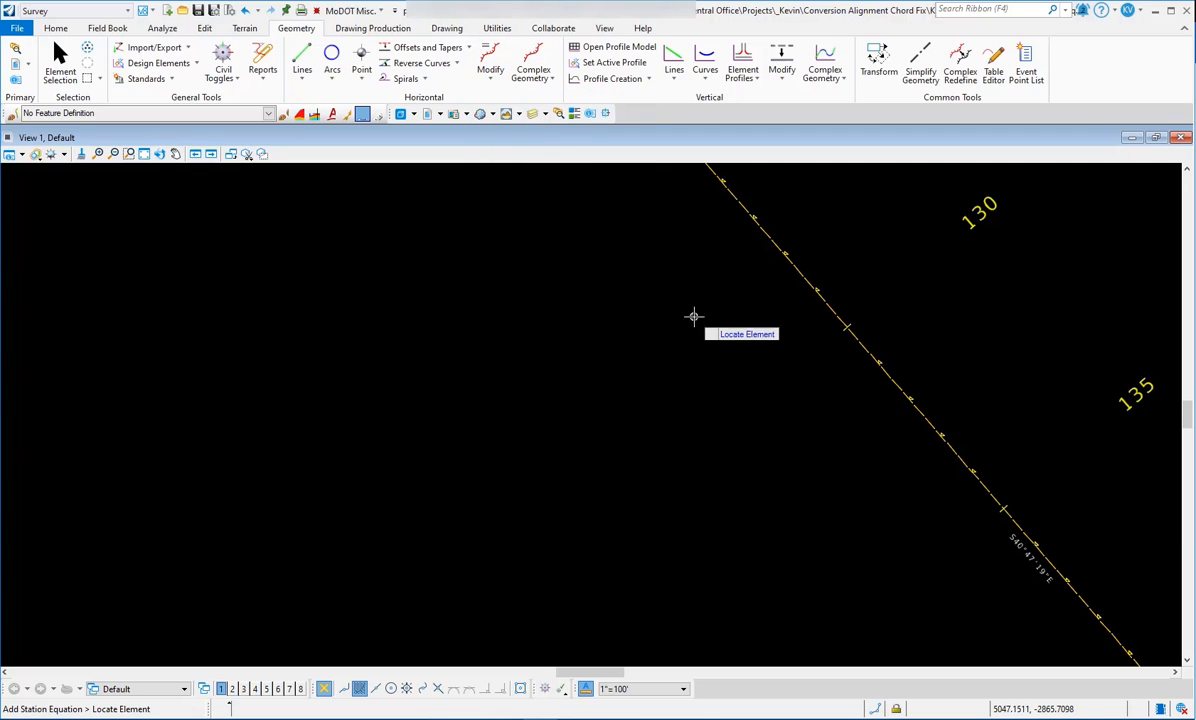
{"action": "left_click", "coordinate": [829, 309]}
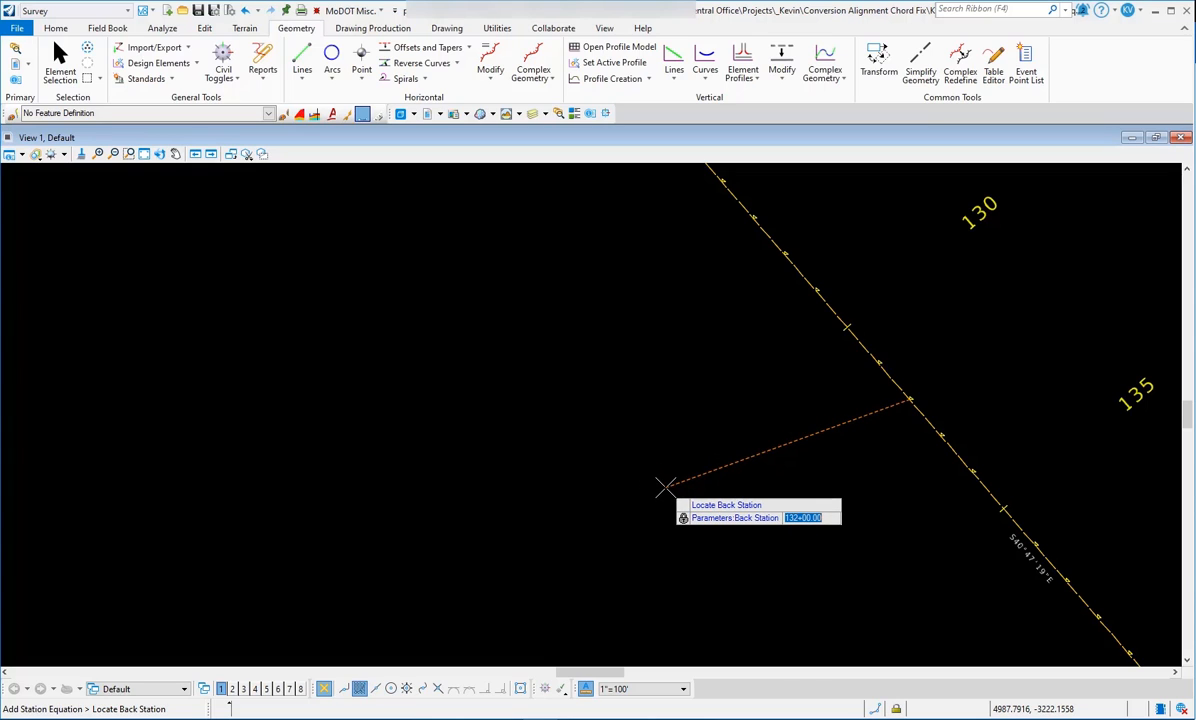
{"action": "left_click", "coordinate": [665, 487]}
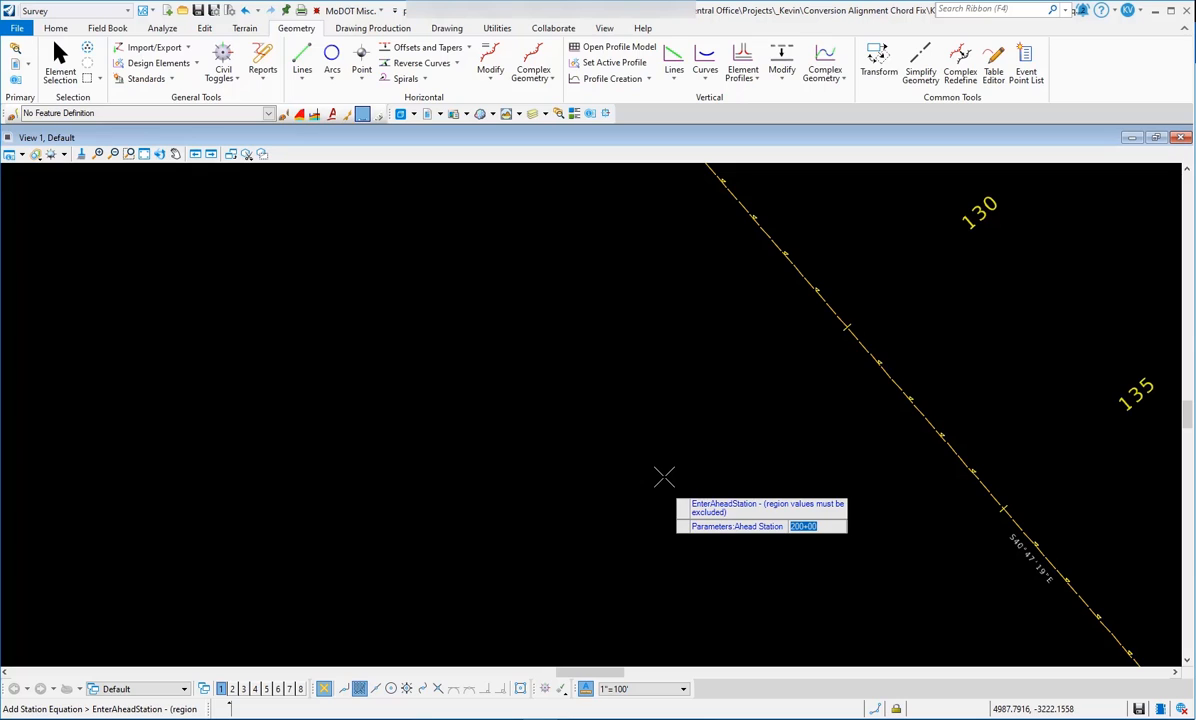
{"action": "key", "text": "Return"}
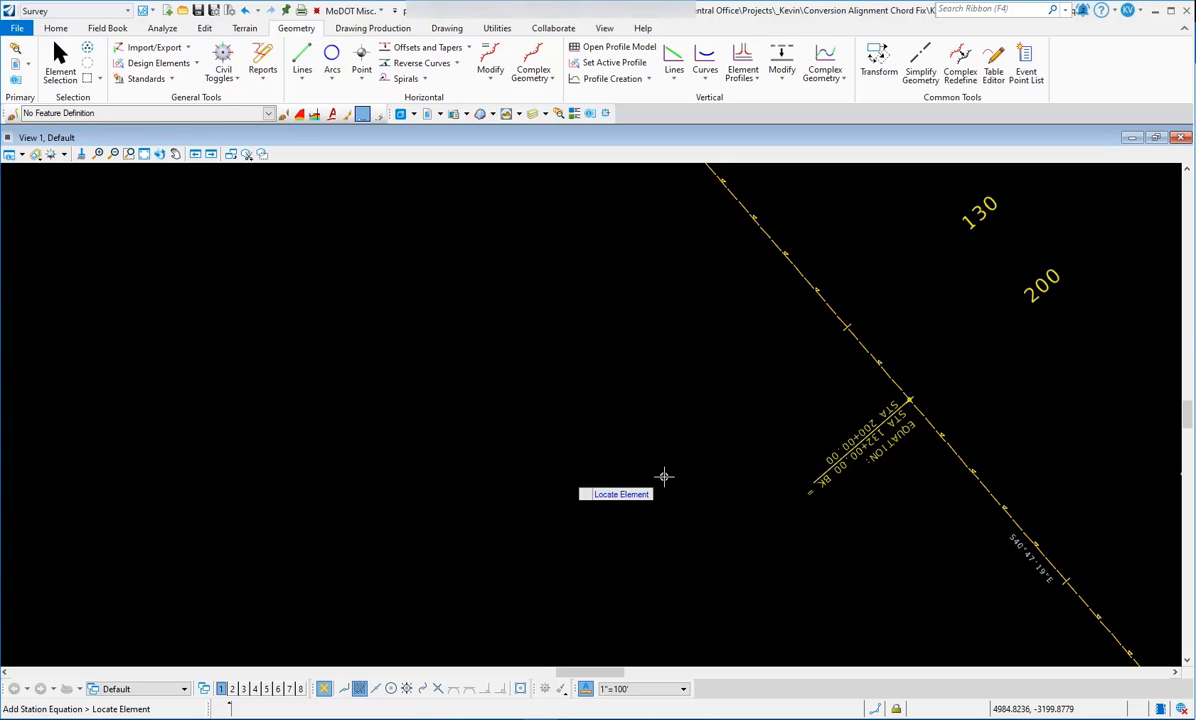
{"action": "right_click", "coordinate": [703, 372]}
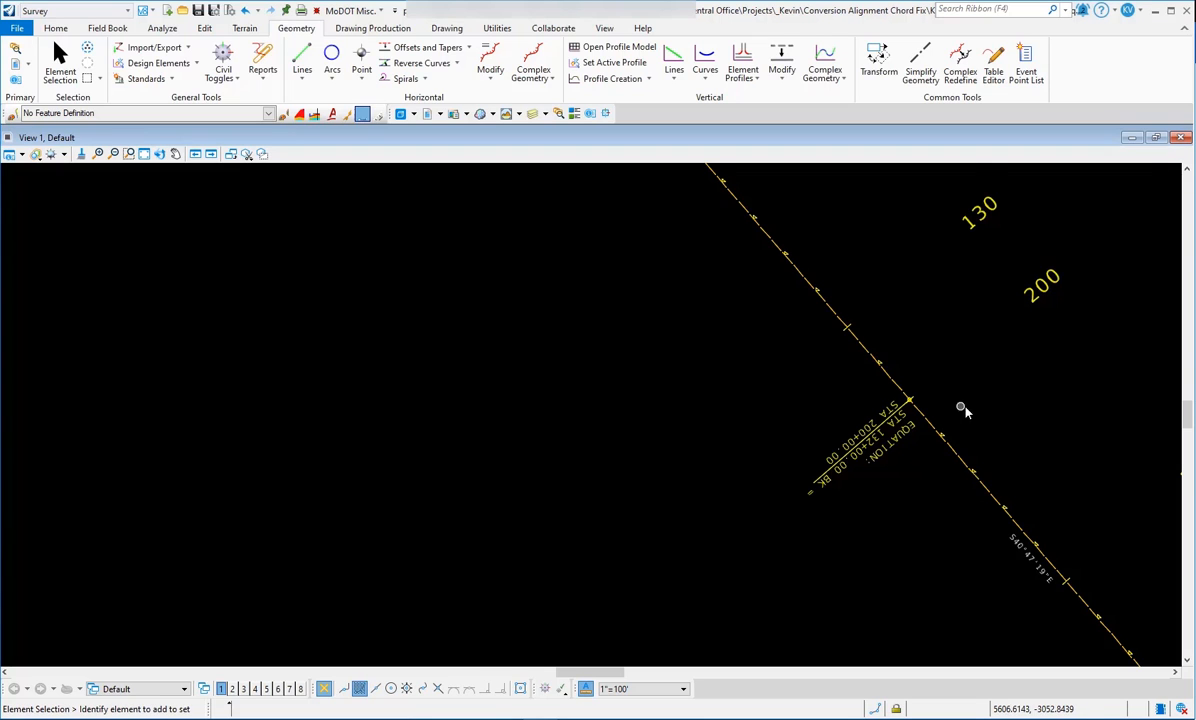
Examine the new station equation label on the final tangent and select Rte55 to compare it with the alignment's own equation stations.
{"action": "scroll", "coordinate": [938, 416], "scroll_direction": "up", "scroll_amount": 3}
{"action": "scroll", "coordinate": [605, 413], "scroll_direction": "down", "scroll_amount": 3}
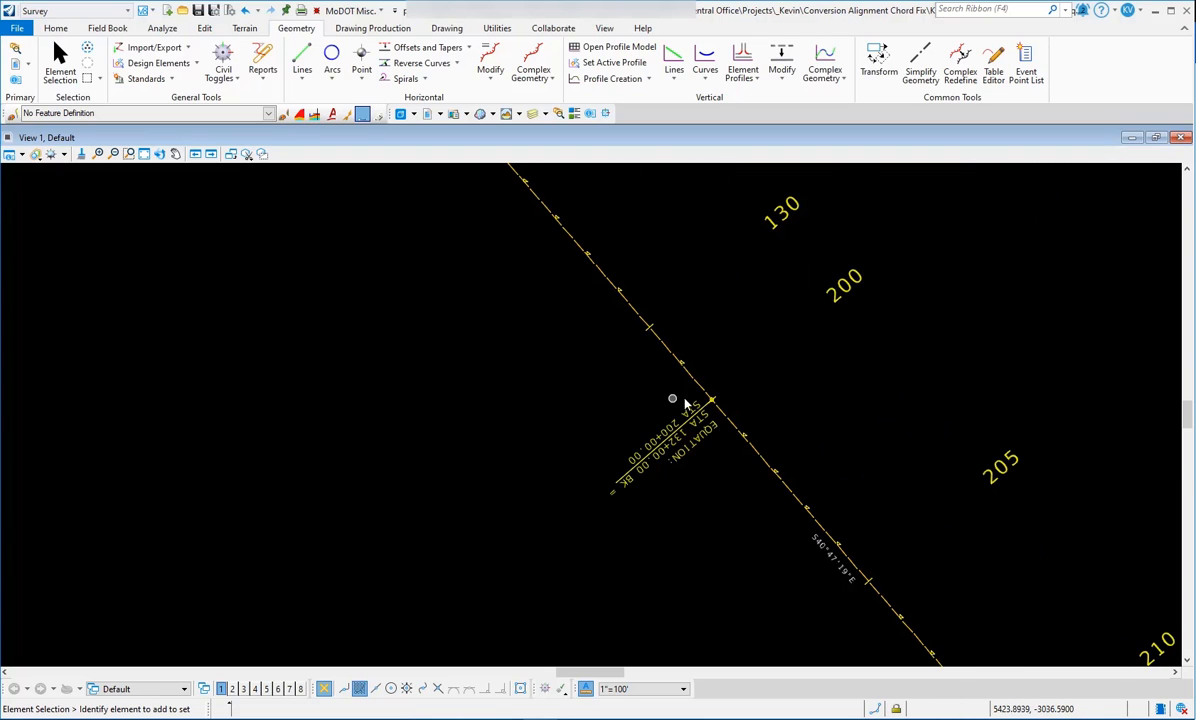
{"action": "scroll", "coordinate": [683, 400], "scroll_direction": "up", "scroll_amount": 3}
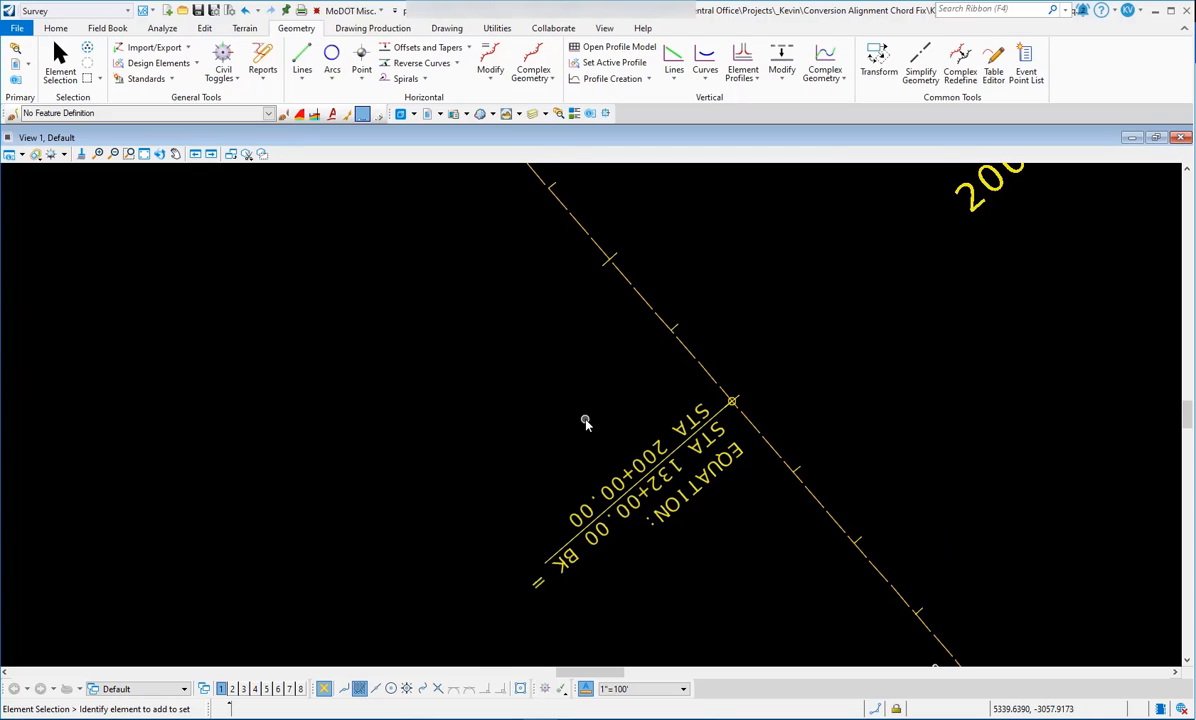
{"action": "left_click", "coordinate": [712, 375]}
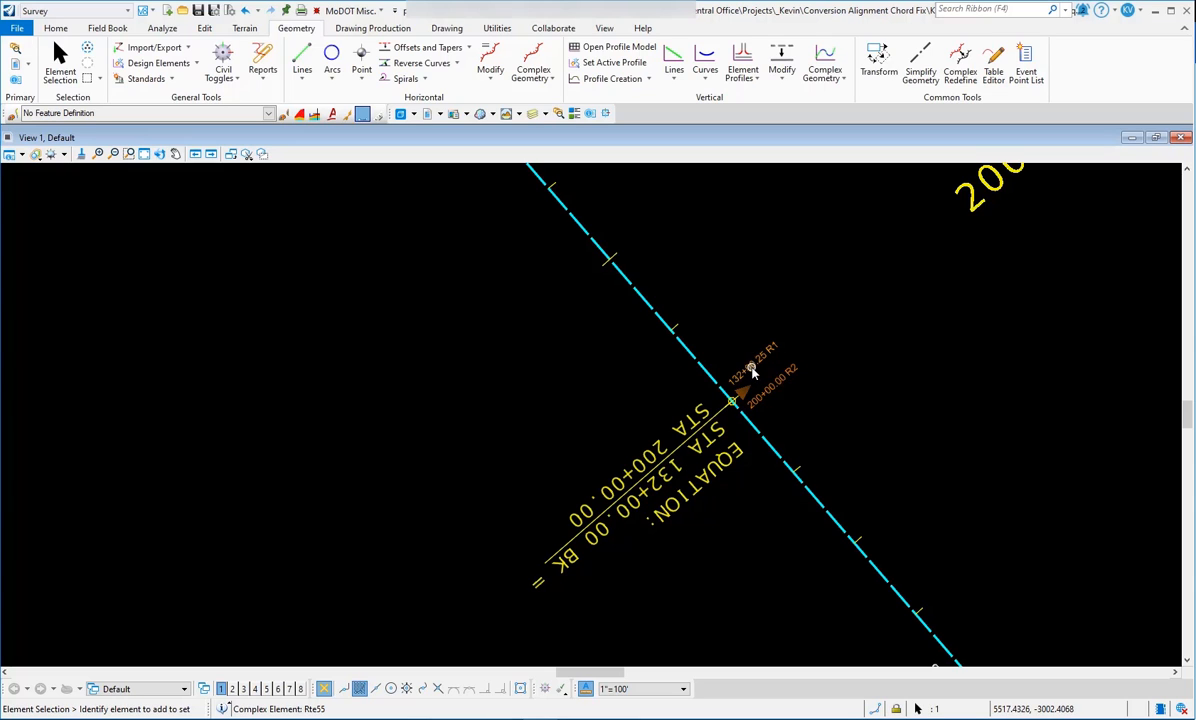
{"action": "scroll", "coordinate": [1100, 390], "scroll_direction": "down", "scroll_amount": 3}
{"action": "scroll", "coordinate": [915, 390], "scroll_direction": "up", "scroll_amount": 2}
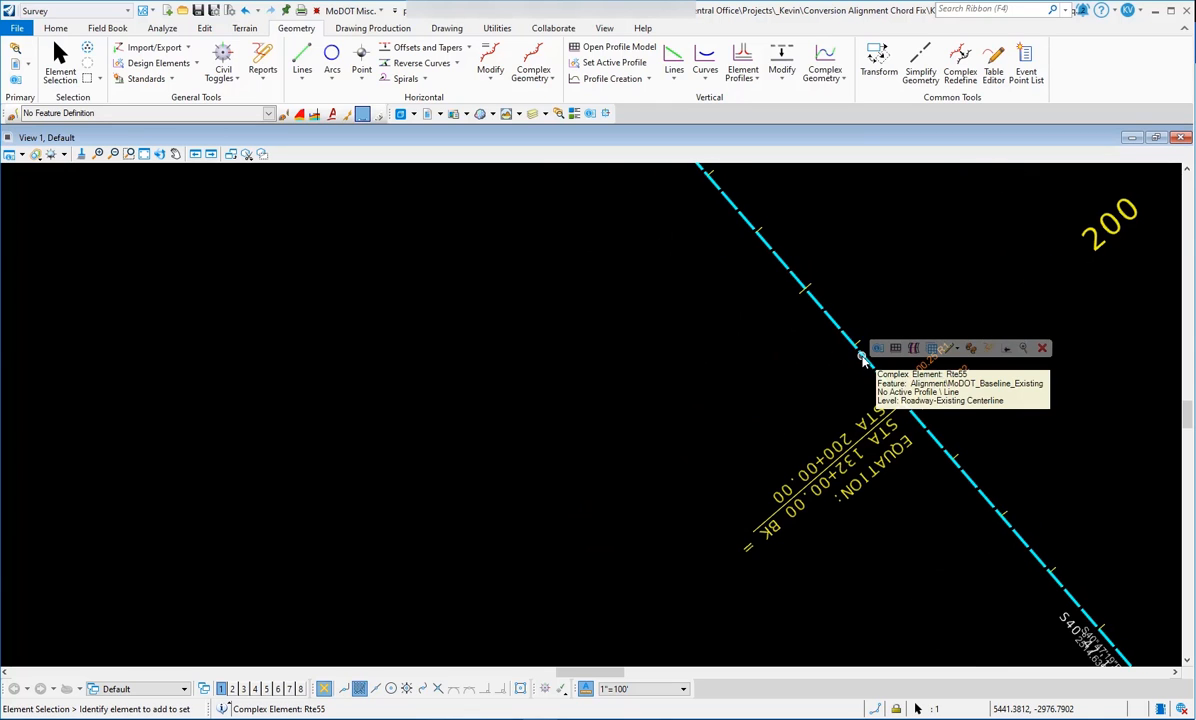
Run the horizontal alignment review report for Rte55, check the equation back station row in the last linear element, and close the report.
{"action": "left_click", "coordinate": [988, 350]}
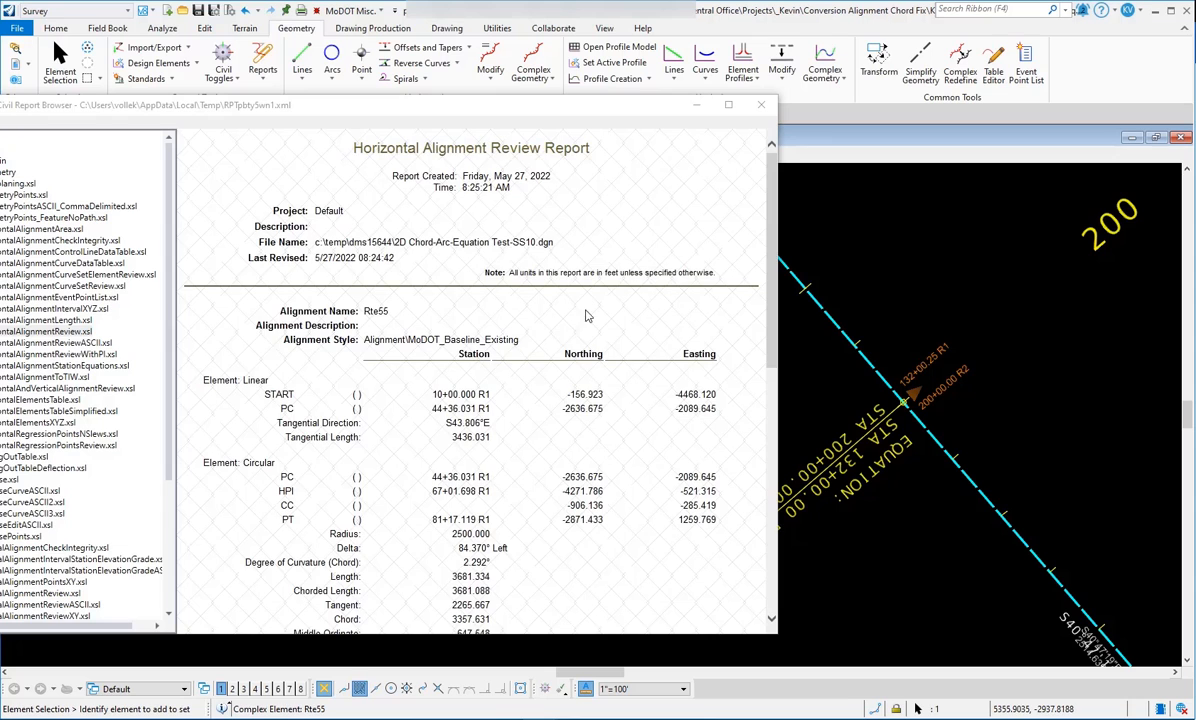
{"action": "scroll", "coordinate": [587, 315], "scroll_direction": "down", "scroll_amount": 10}
{"action": "left_click_drag", "start_coordinate": [522, 110], "coordinate": [469, 84]}
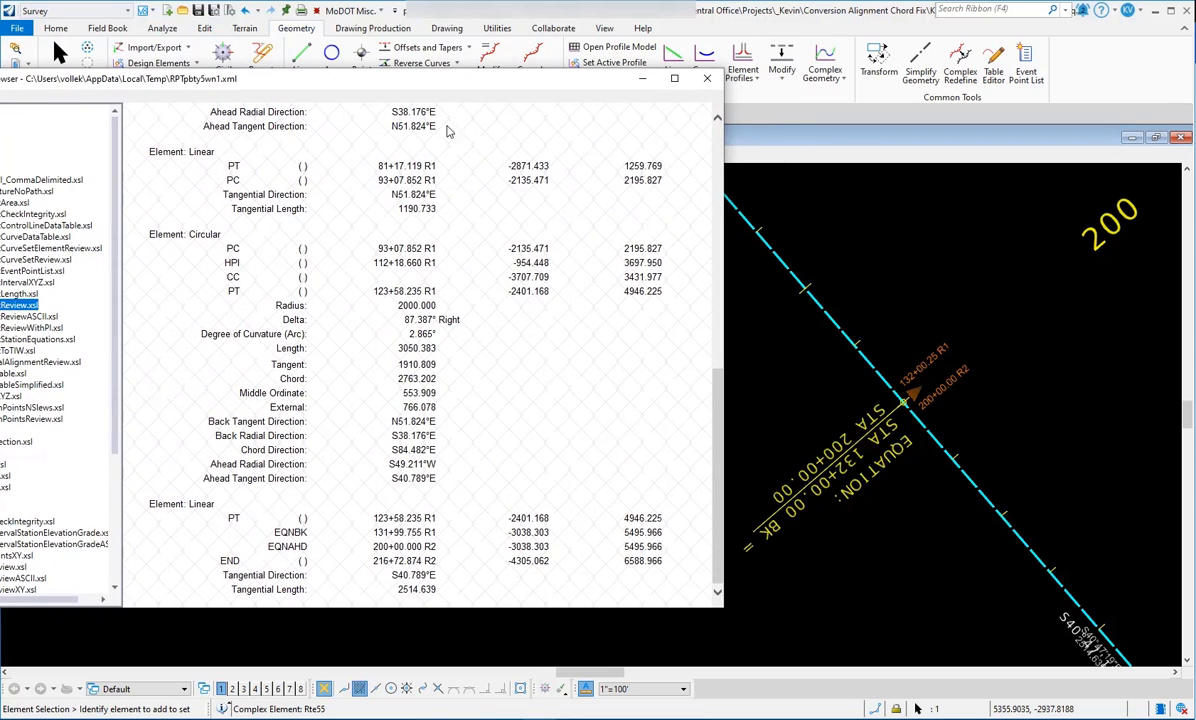
{"action": "left_click_drag", "start_coordinate": [276, 538], "coordinate": [662, 538]}
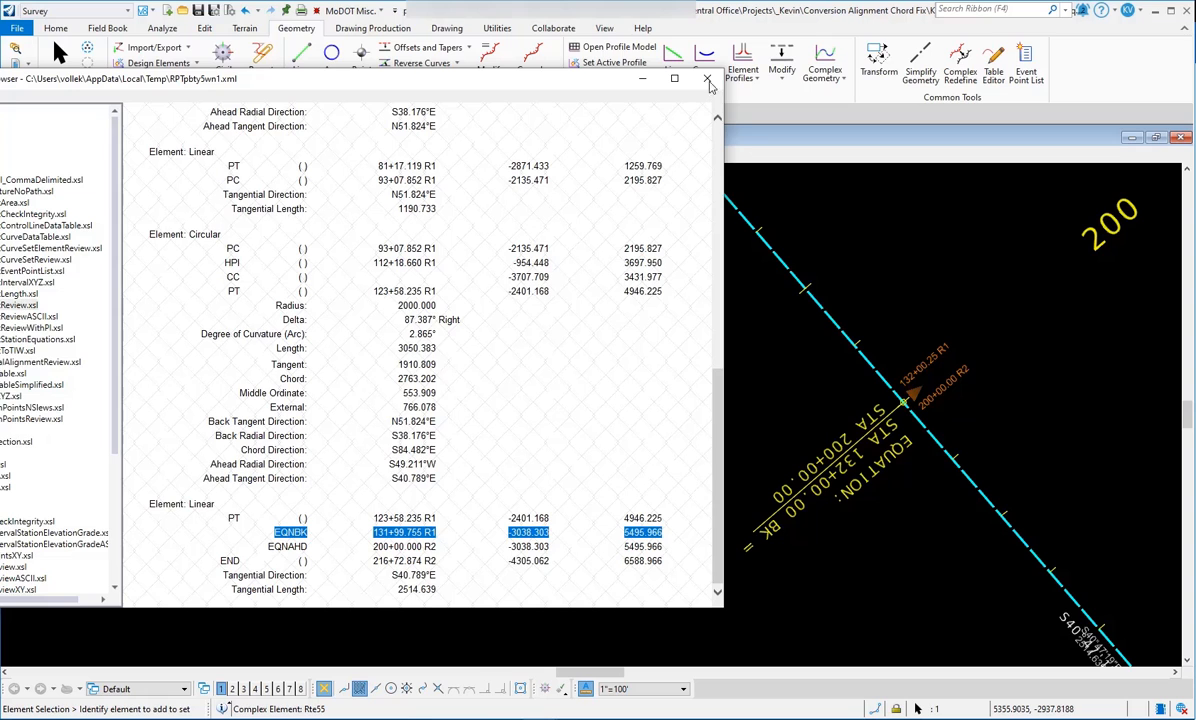
{"action": "left_click", "coordinate": [708, 80]}
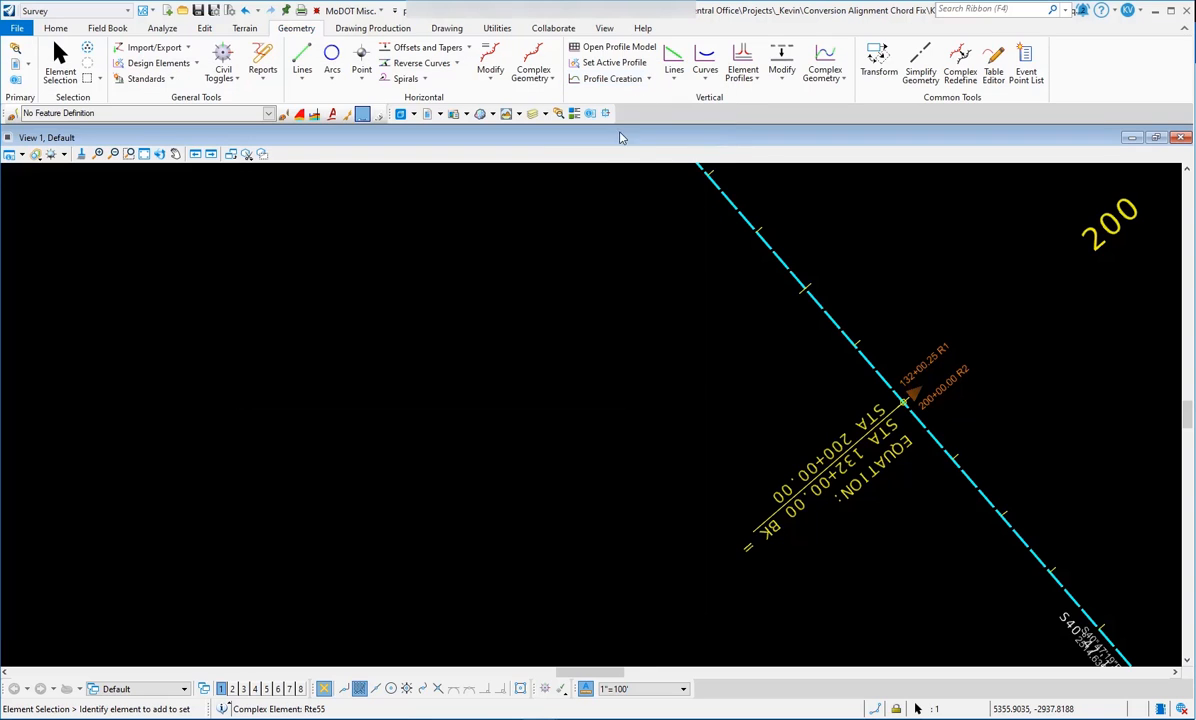
Save the design file's settings with the area around the station equation in view.
{"action": "scroll", "coordinate": [510, 310], "scroll_direction": "down", "scroll_amount": 2}
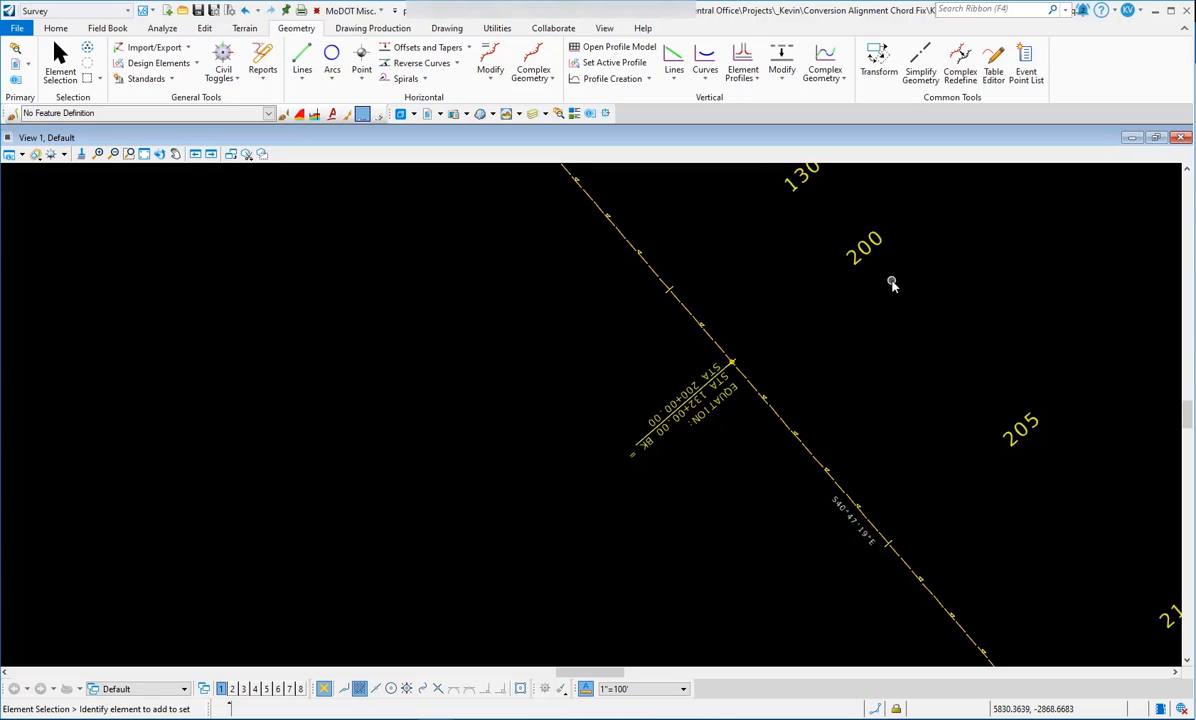
{"action": "key", "text": "ctrl+f"}
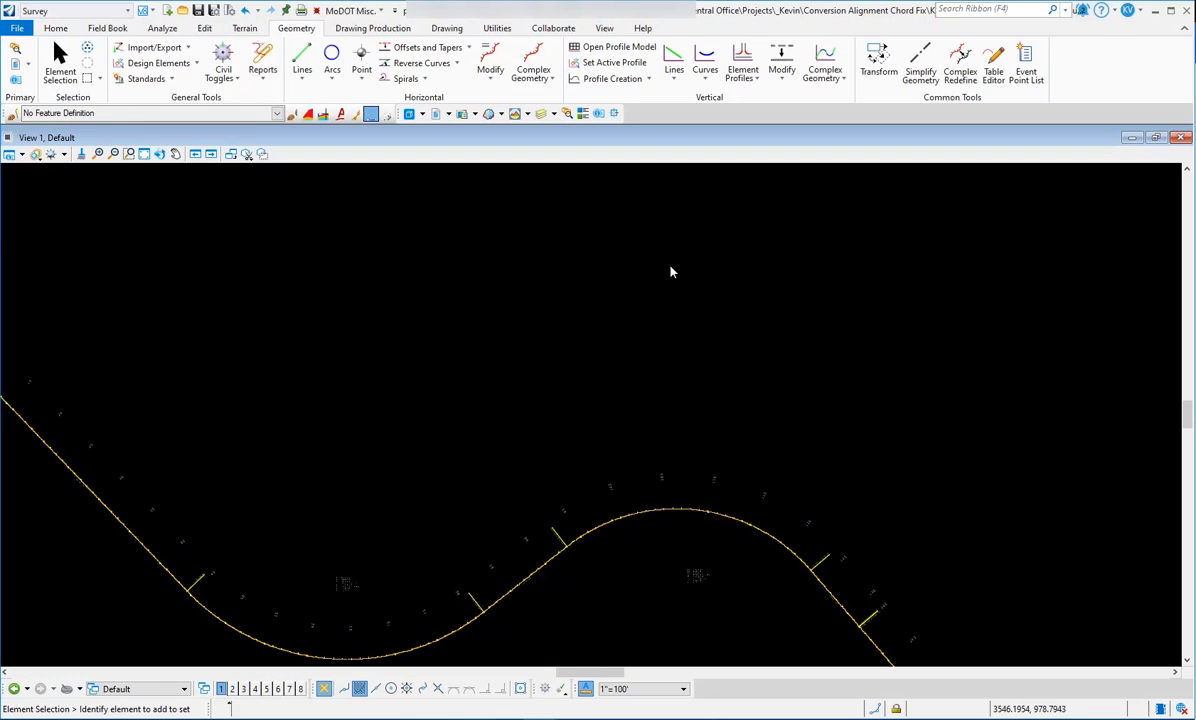
Examine the Rte56 version of the baseline, selecting the main alignment and the separate final tangent line in turn to check where they split.
{"action": "scroll", "coordinate": [671, 271], "scroll_direction": "down", "scroll_amount": 1}
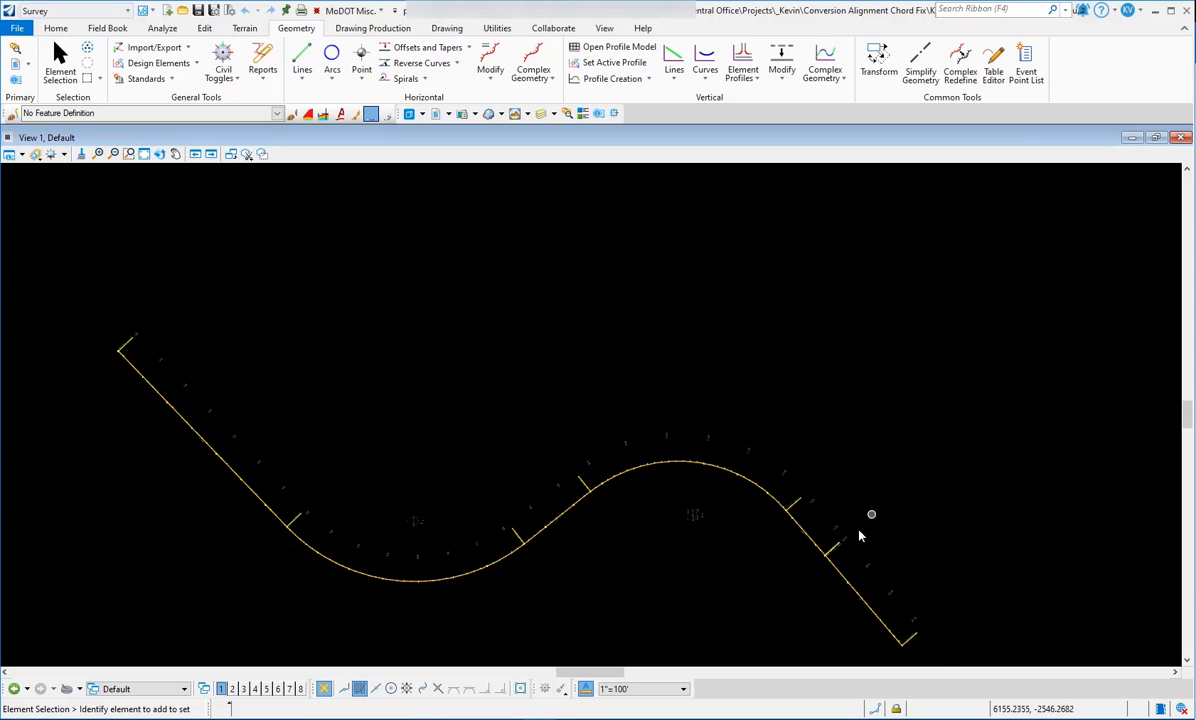
{"action": "scroll", "coordinate": [814, 494], "scroll_direction": "up", "scroll_amount": 1}
{"action": "scroll", "coordinate": [833, 475], "scroll_direction": "up", "scroll_amount": 2}
{"action": "scroll", "coordinate": [799, 309], "scroll_direction": "down", "scroll_amount": 2}
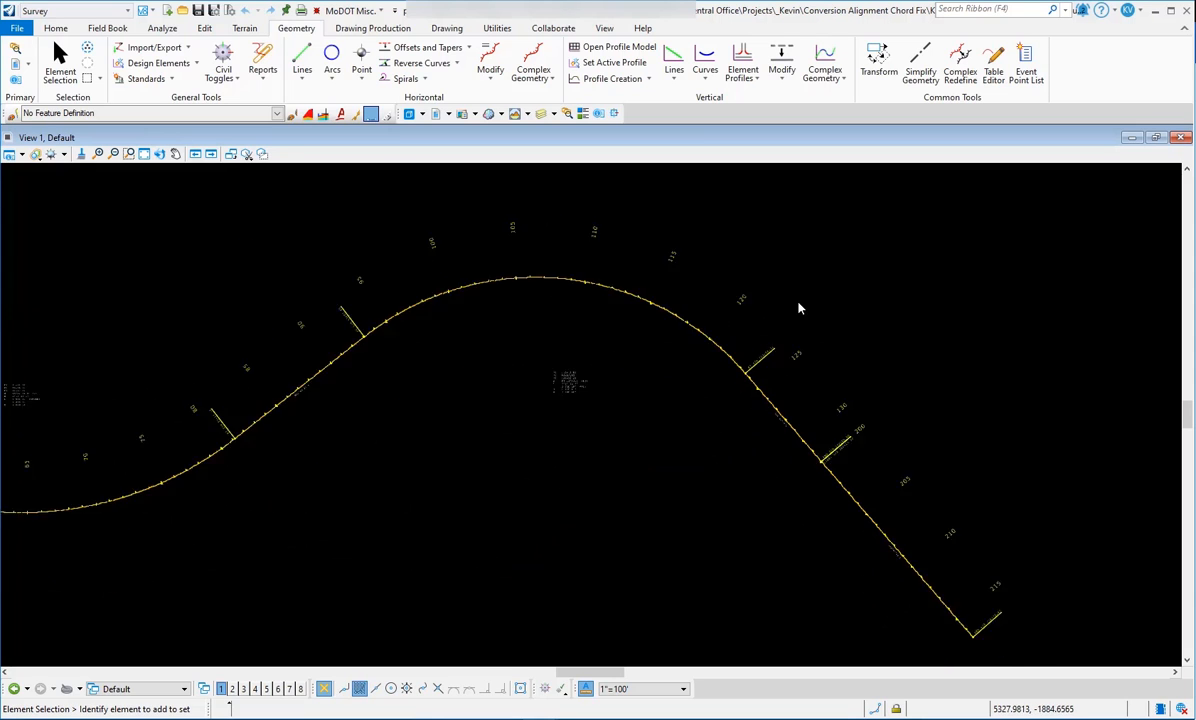
{"action": "scroll", "coordinate": [799, 309], "scroll_direction": "down", "scroll_amount": 1}
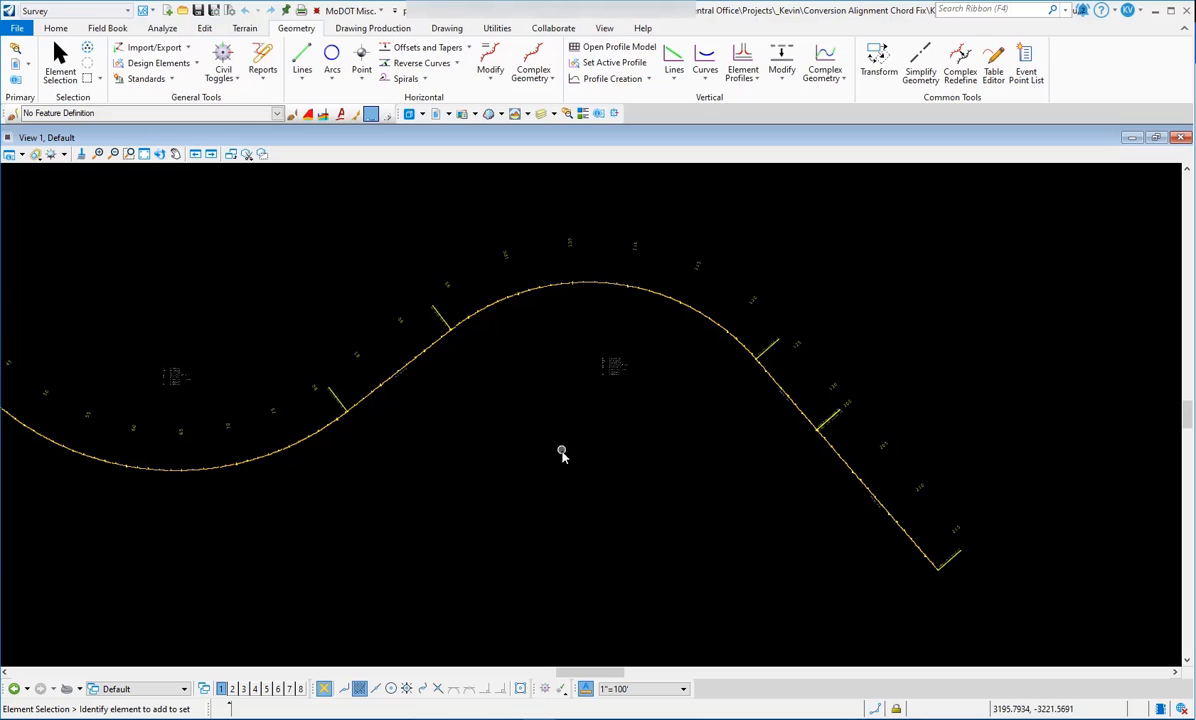
{"action": "left_click", "coordinate": [703, 316]}
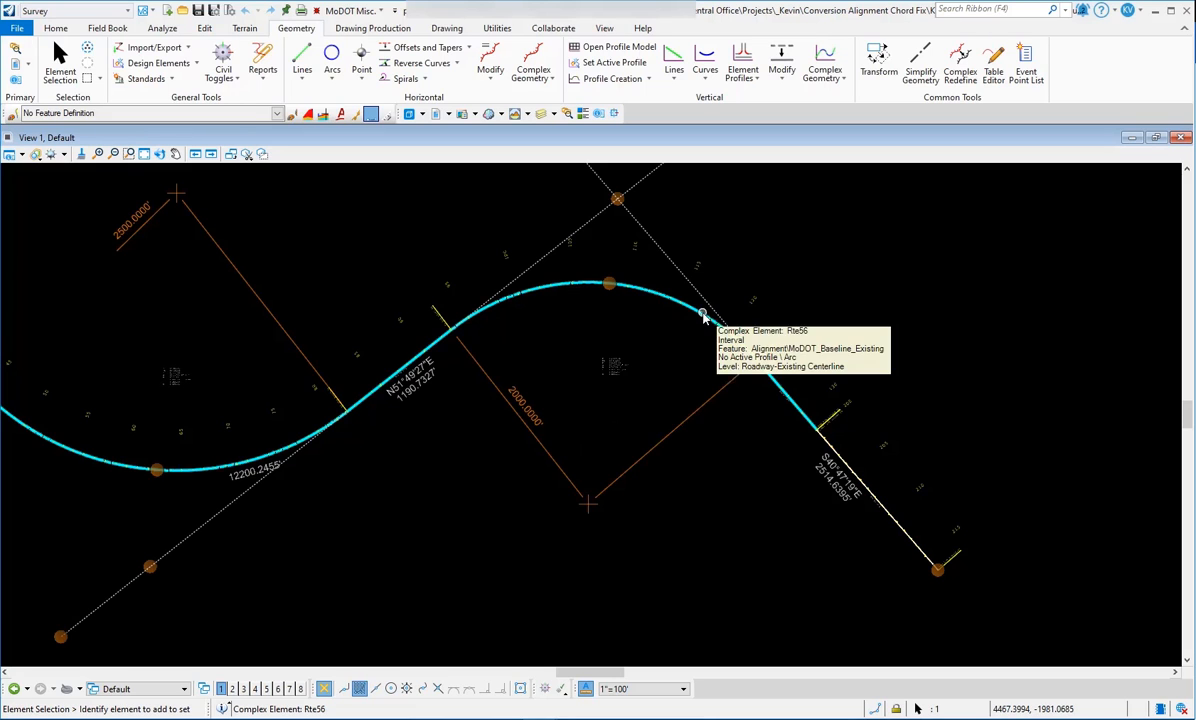
{"action": "left_click", "coordinate": [915, 548]}
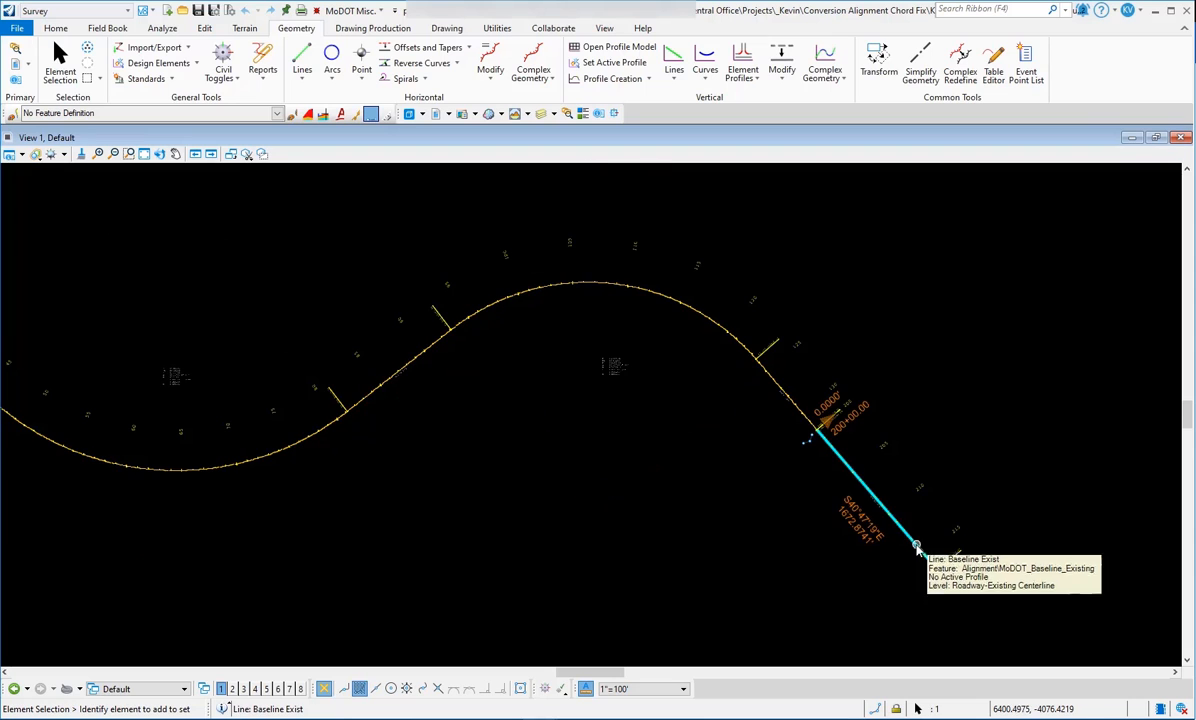
{"action": "left_click", "coordinate": [732, 591]}
Examine the end and start station labels where Rte56 meets the separate final tangent line.
{"action": "scroll", "coordinate": [810, 435], "scroll_direction": "up", "scroll_amount": 8}
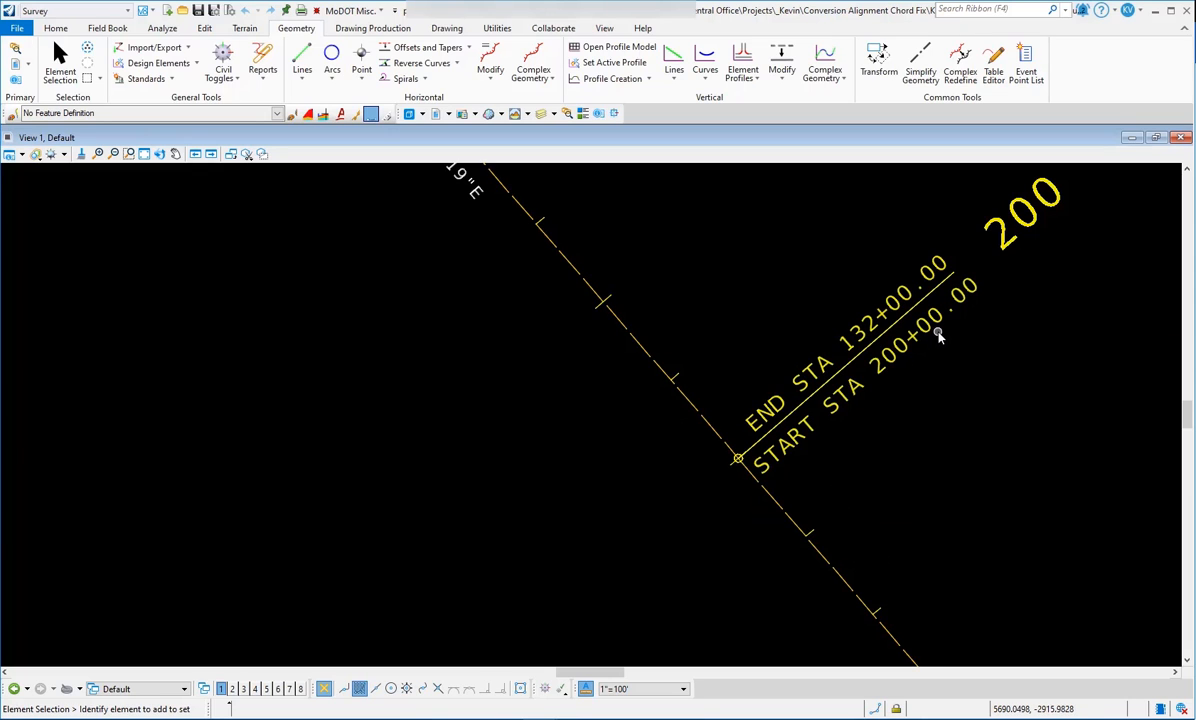
{"action": "scroll", "coordinate": [502, 491], "scroll_direction": "down", "scroll_amount": 3}
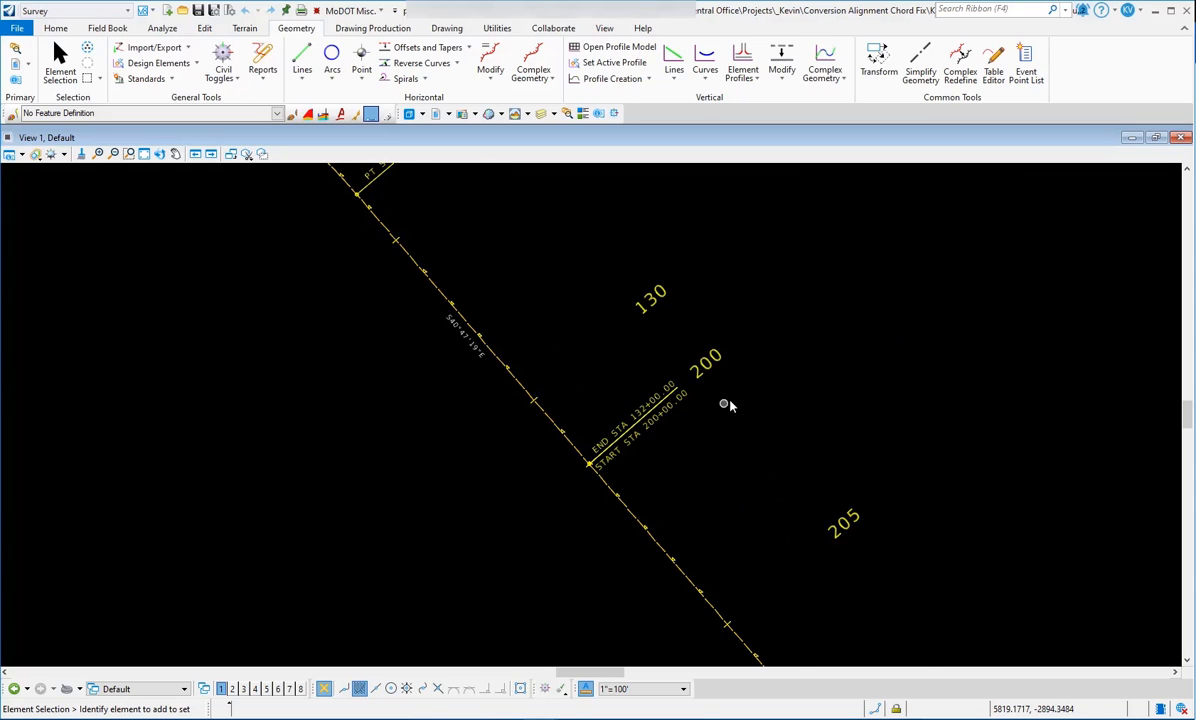
{"action": "scroll", "coordinate": [726, 406], "scroll_direction": "down", "scroll_amount": 2}
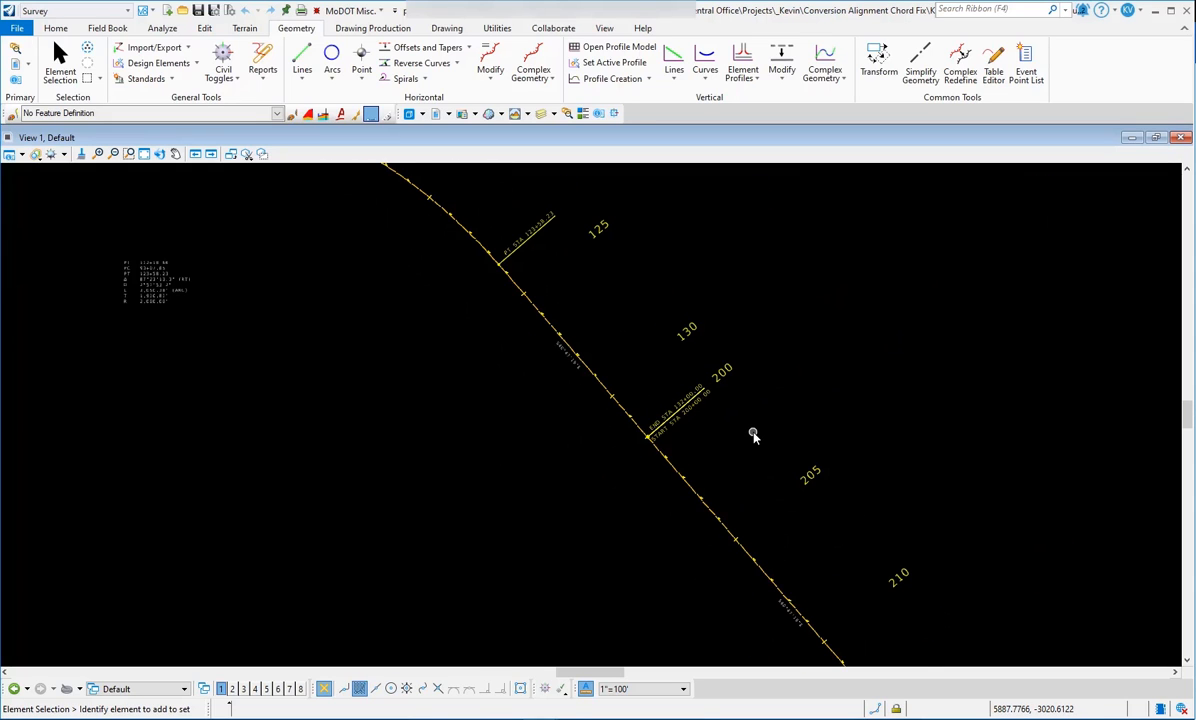